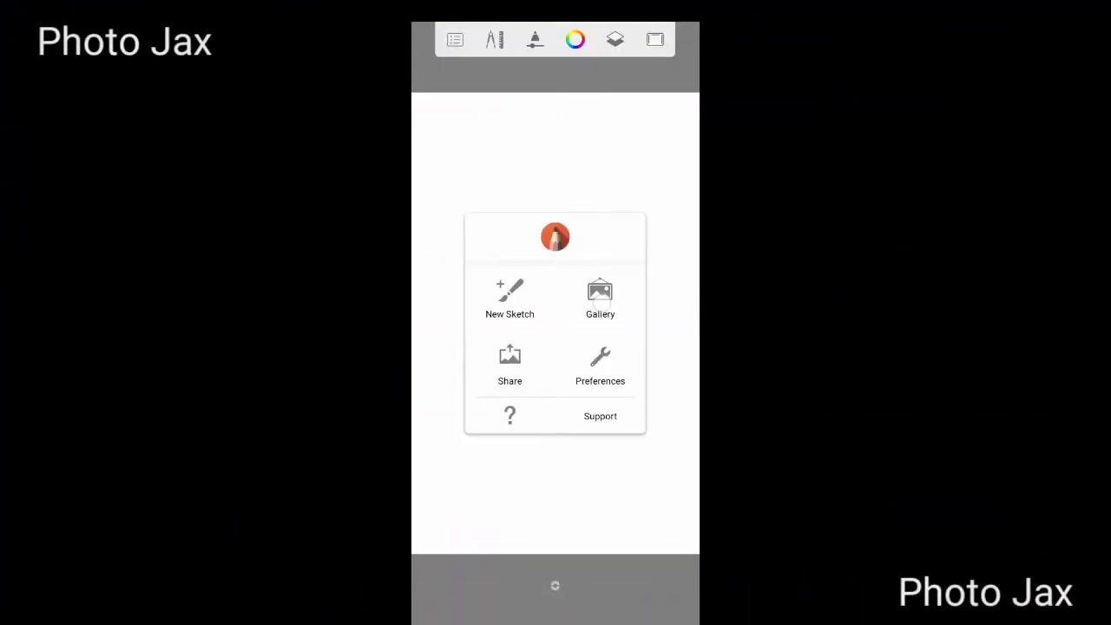
Discard the blank sketch and start a new one from the hooded cat photo in Downloads.
click(574, 361)
click(637, 365)
click(556, 605)
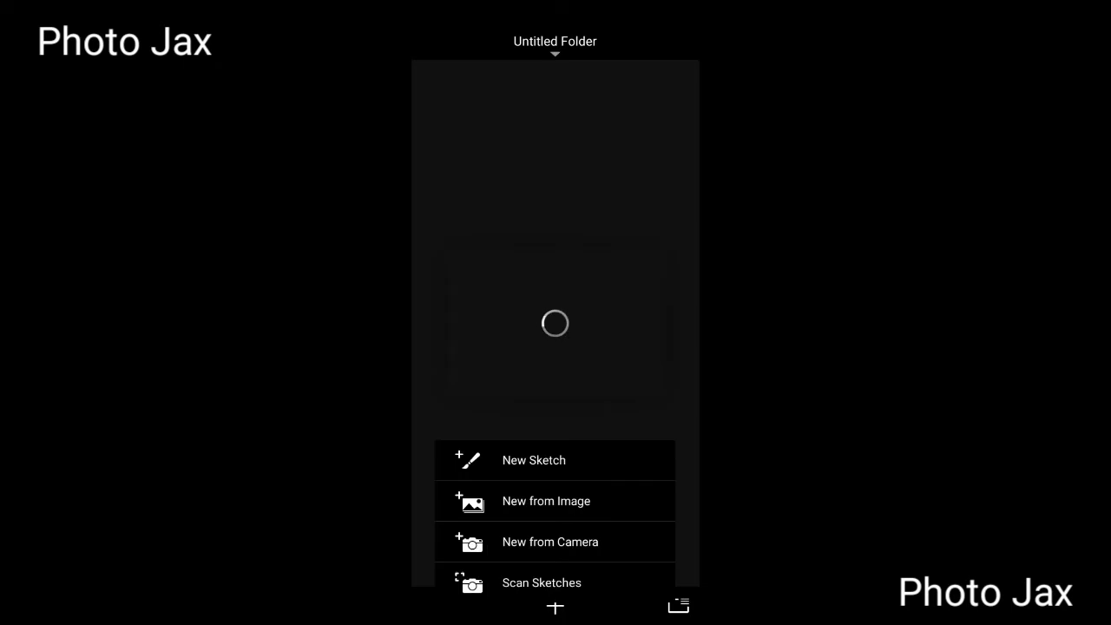
click(555, 499)
click(432, 40)
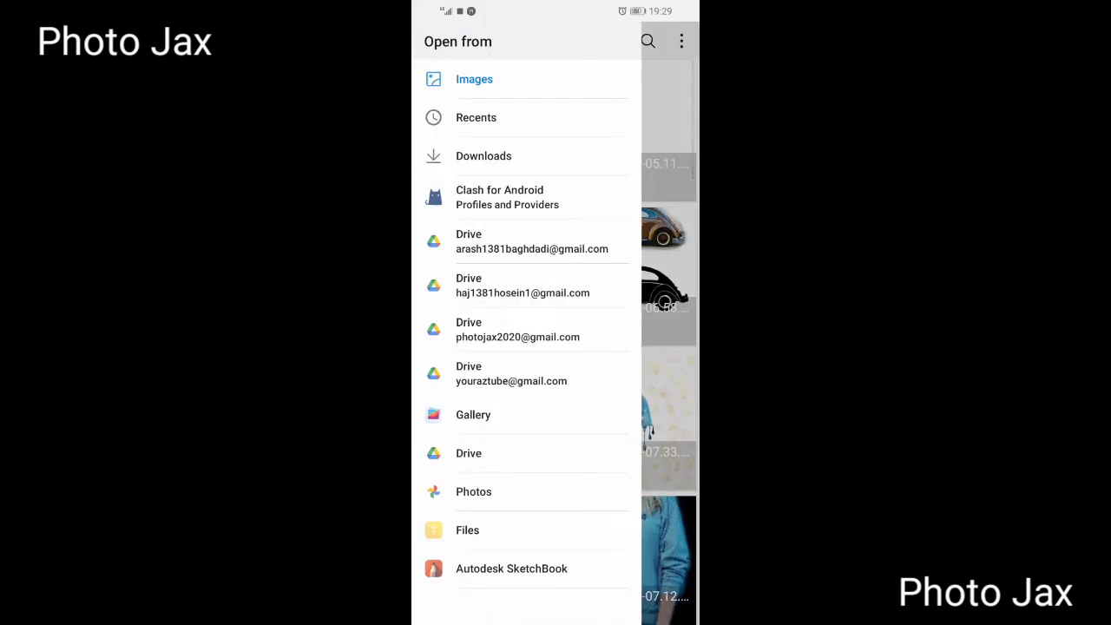
click(472, 79)
click(515, 313)
click(458, 107)
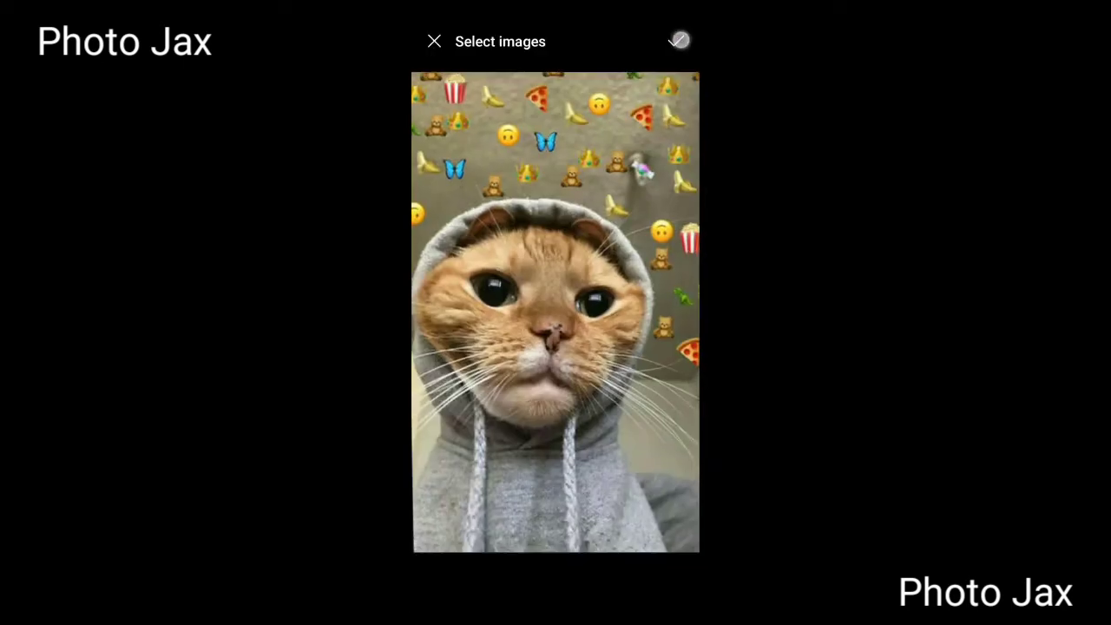
click(676, 41)
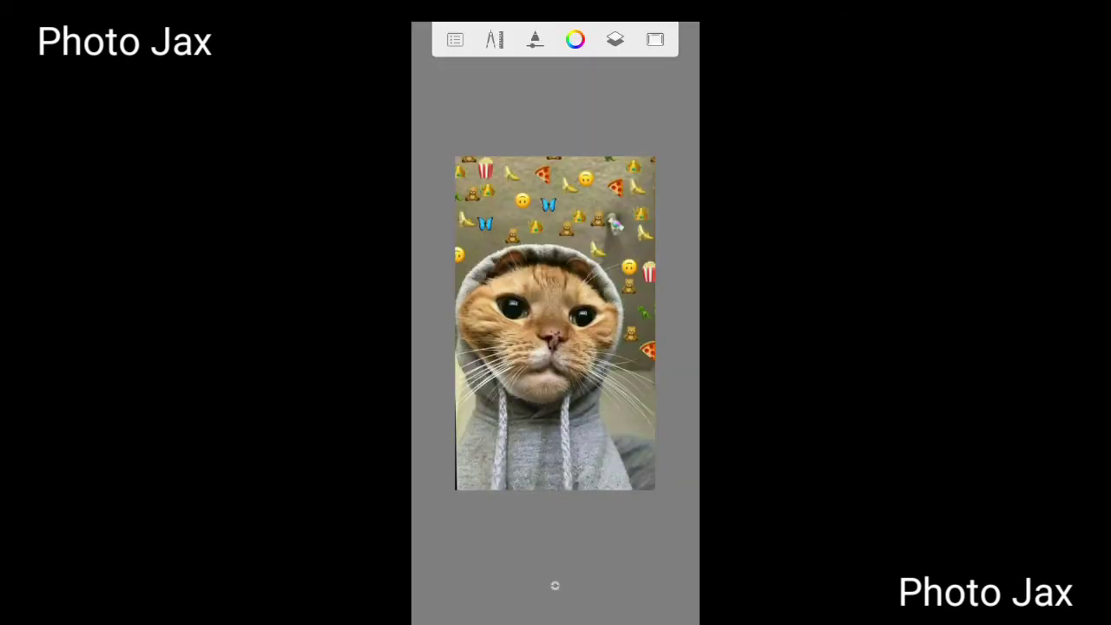
Choose a pen brush from the Brush Library for outlining.
scroll(556, 321, up, 3)
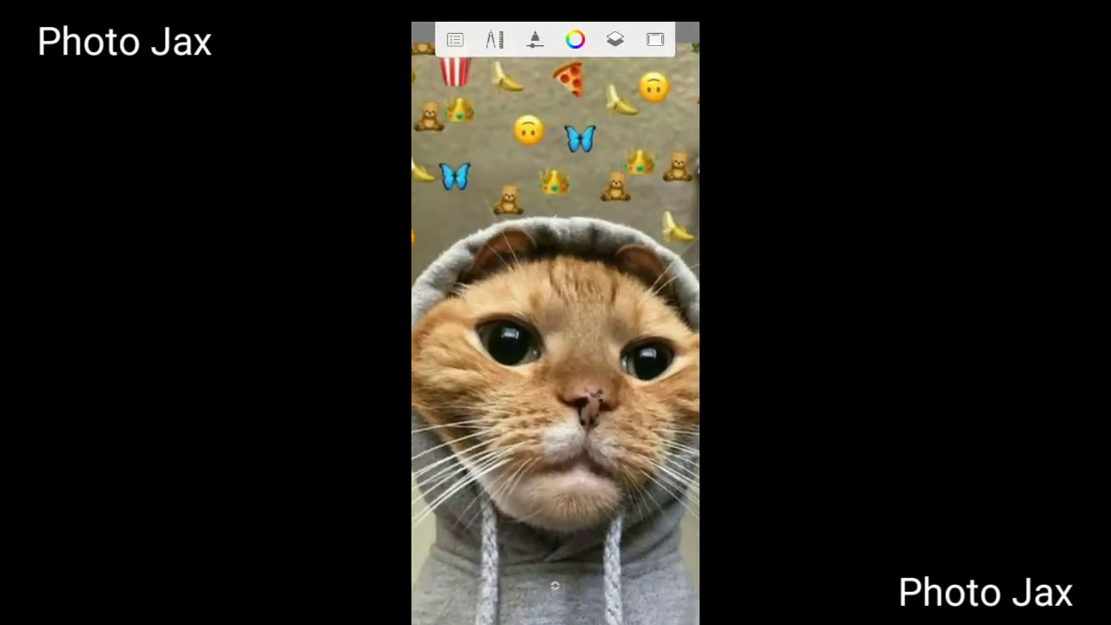
click(502, 532)
scroll(599, 395, down, 2)
scroll(556, 347, up, 4)
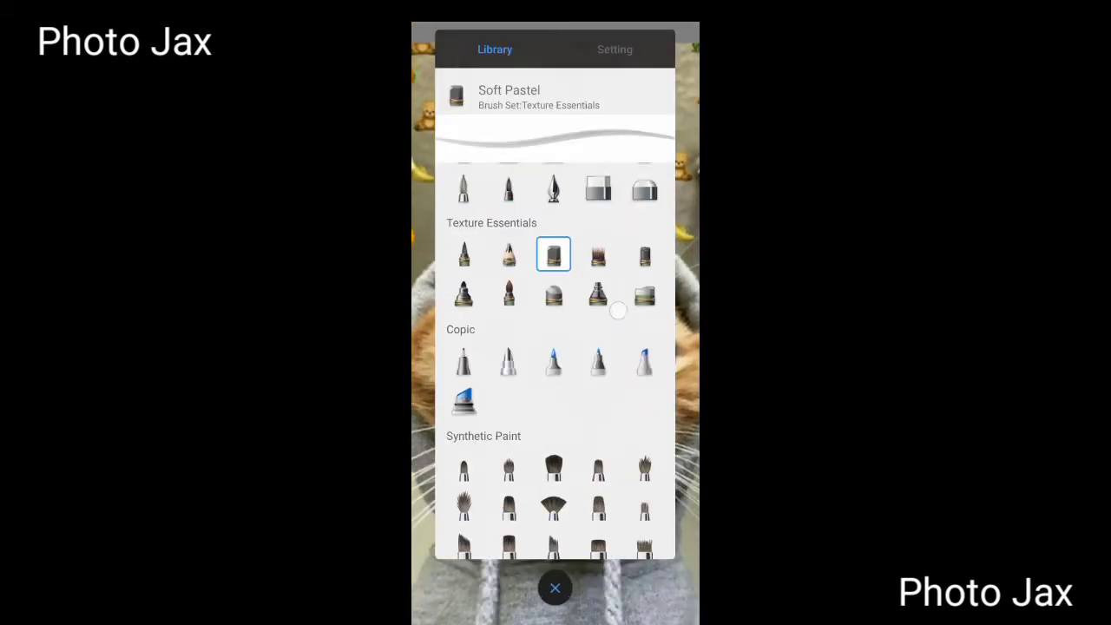
scroll(556, 347, up, 2)
click(553, 252)
click(678, 42)
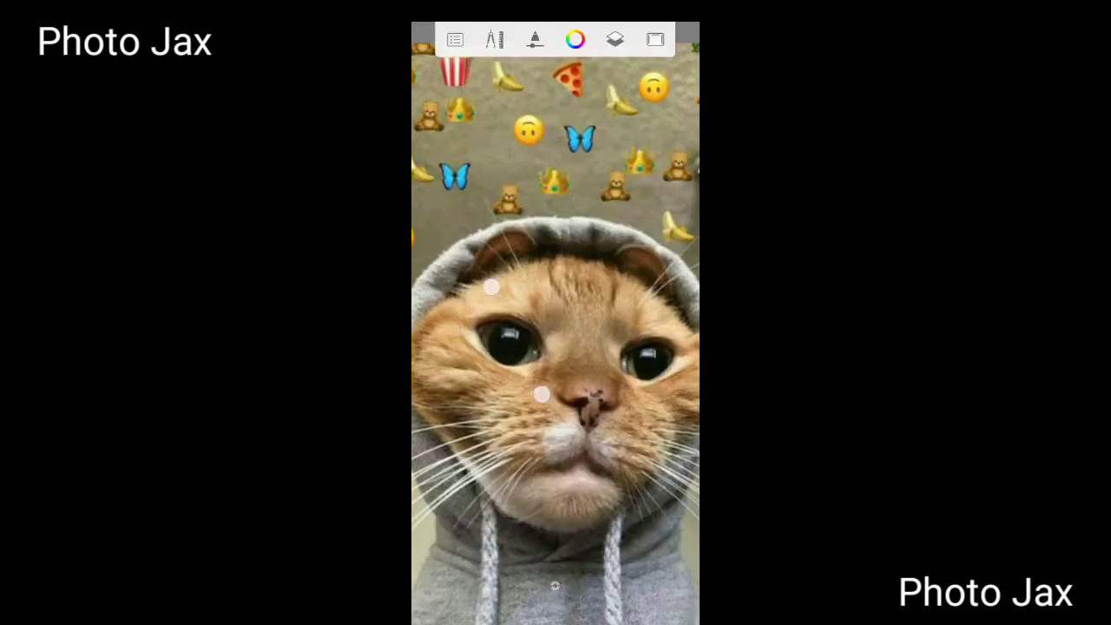
Outline the cat's eye and pupil in thin black lines.
scroll(555, 321, up, 3)
click(615, 39)
scroll(565, 330, up, 3)
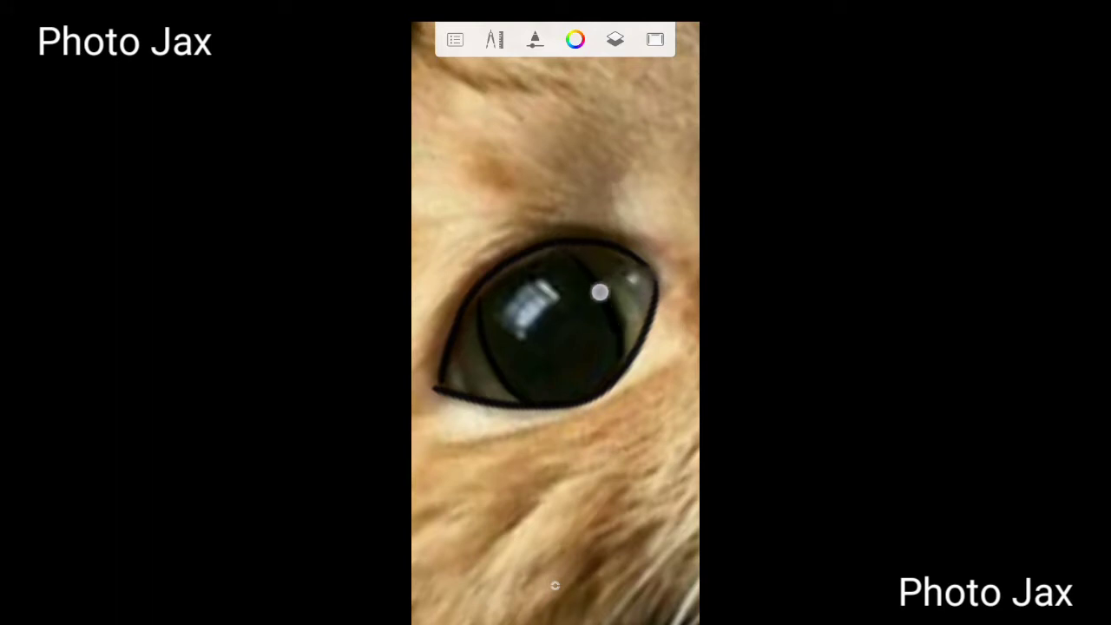
scroll(556, 330, down, 5)
scroll(555, 330, up, 5)
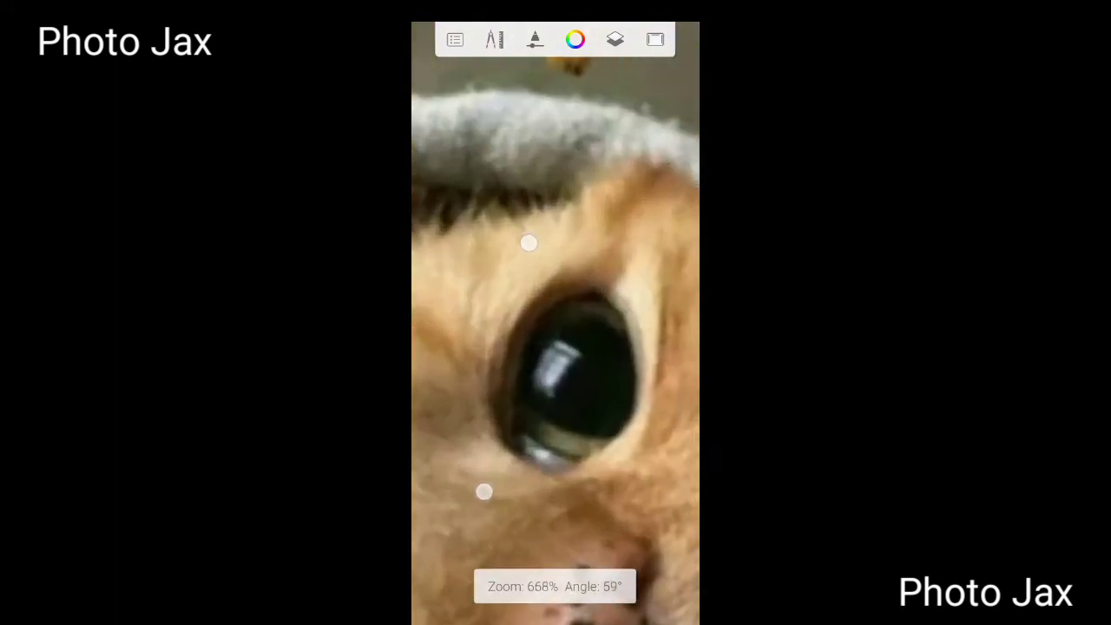
mouse_move(524, 473)
mouse_down()
mouse_move(499, 363)
mouse_move(584, 237)
mouse_up()
mouse_move(659, 298)
mouse_down()
mouse_move(633, 447)
mouse_move(552, 489)
mouse_up()
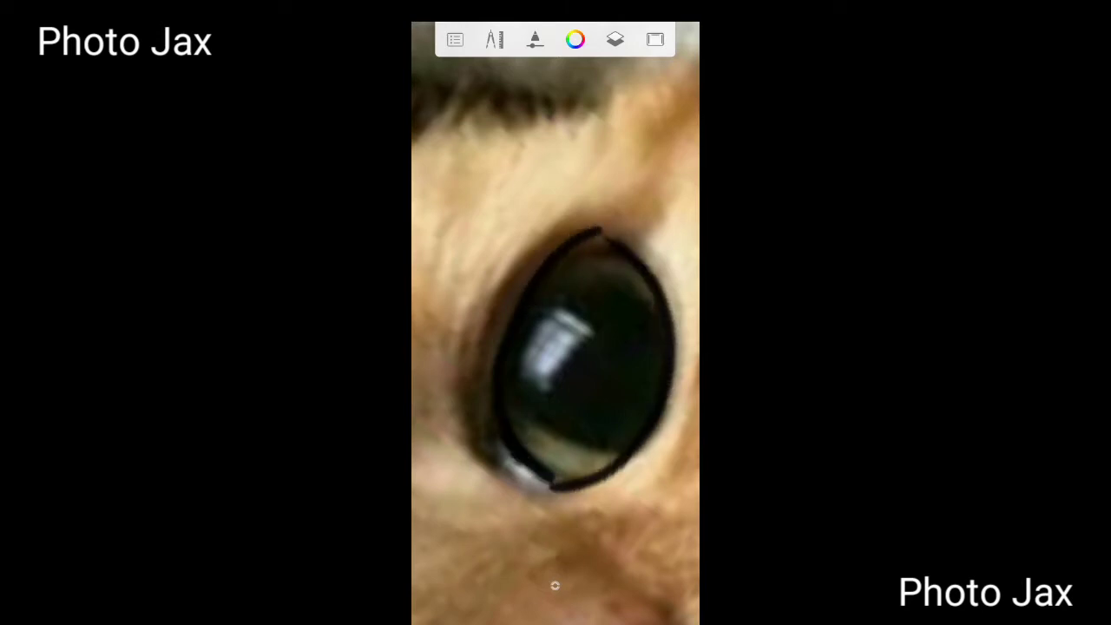
drag(539, 295, 645, 295)
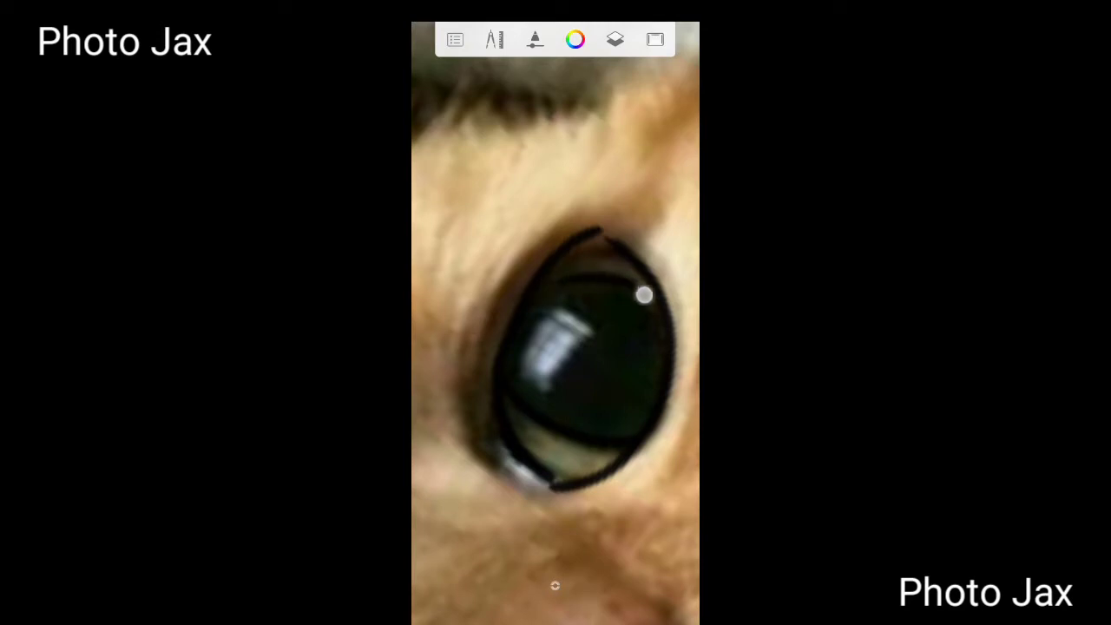
Draw the curve around the nose's left side, undoing and redoing the first attempt.
scroll(582, 347, down, 5)
scroll(578, 417, up, 5)
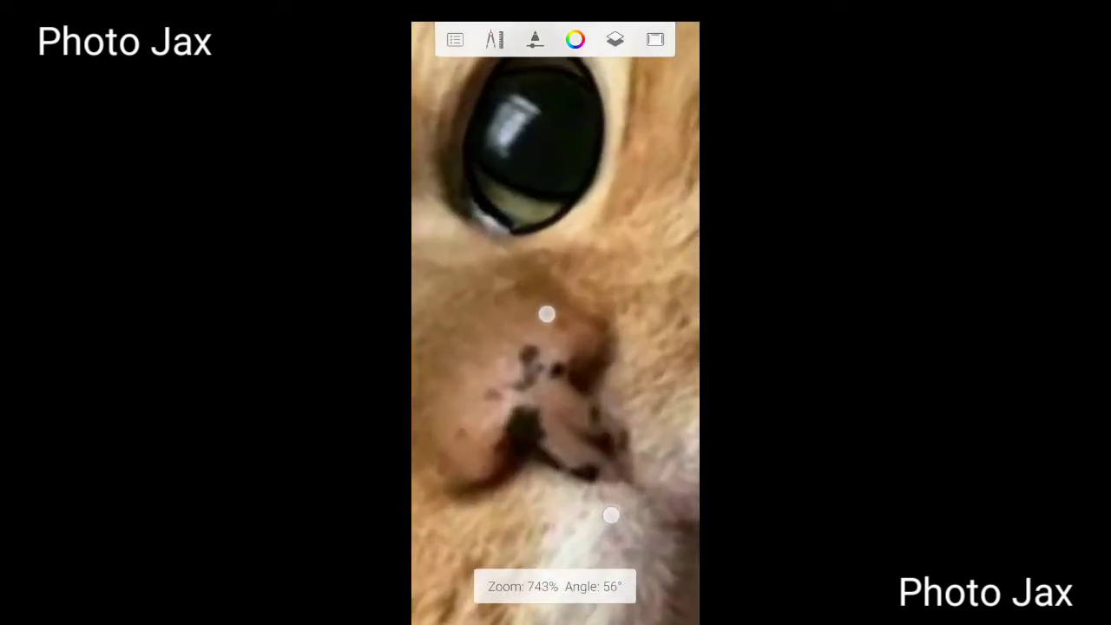
mouse_move(478, 473)
mouse_down()
mouse_move(489, 375)
mouse_move(604, 320)
mouse_up()
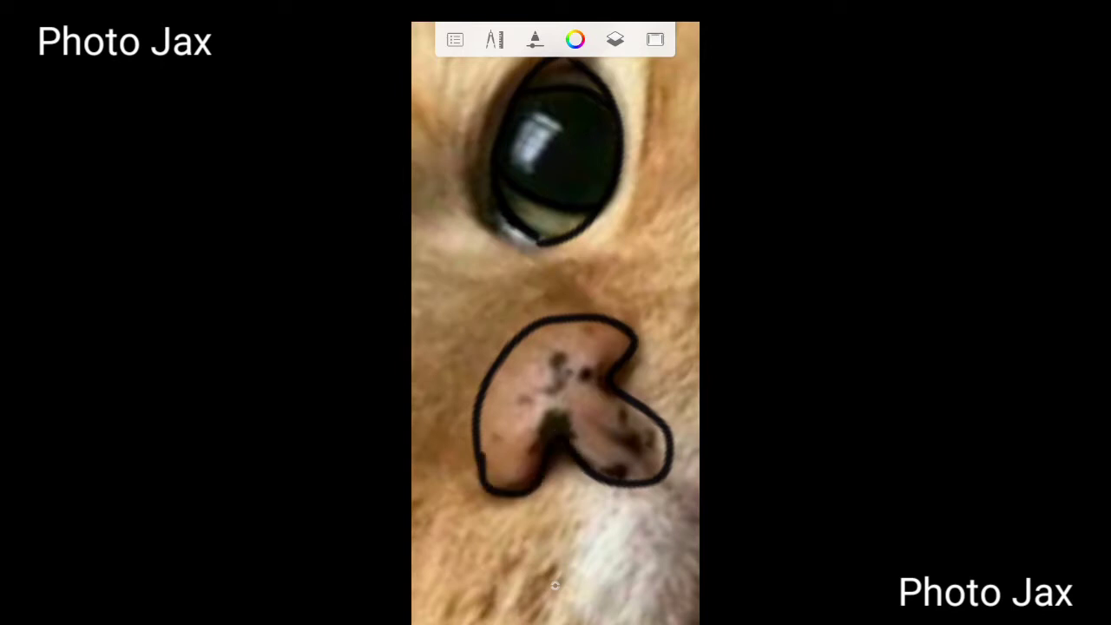
click(555, 586)
click(478, 586)
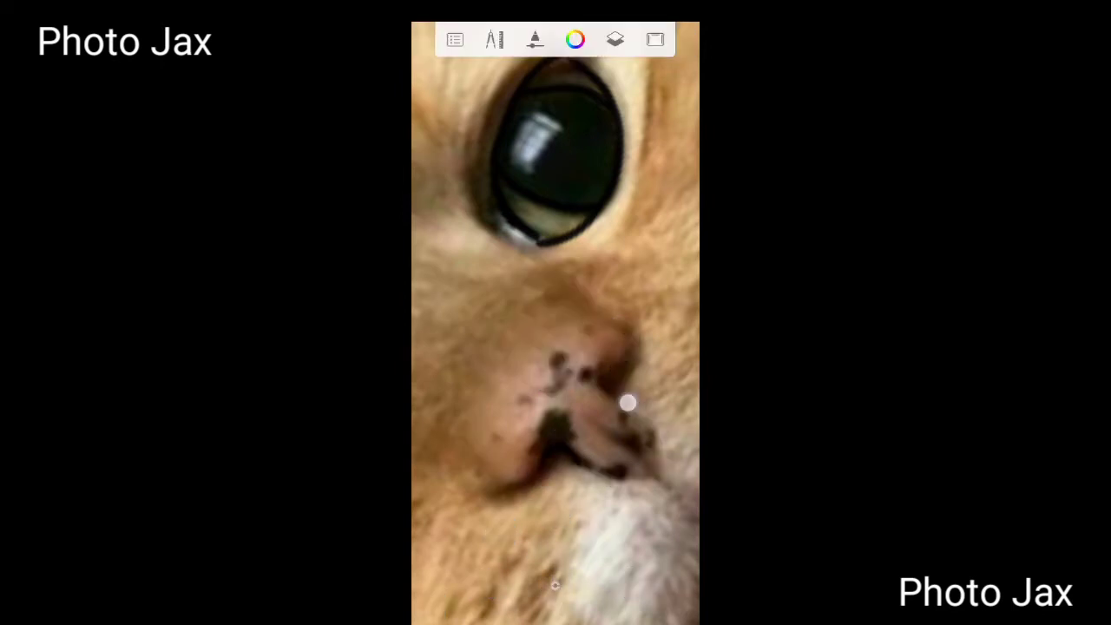
drag(511, 482, 541, 323)
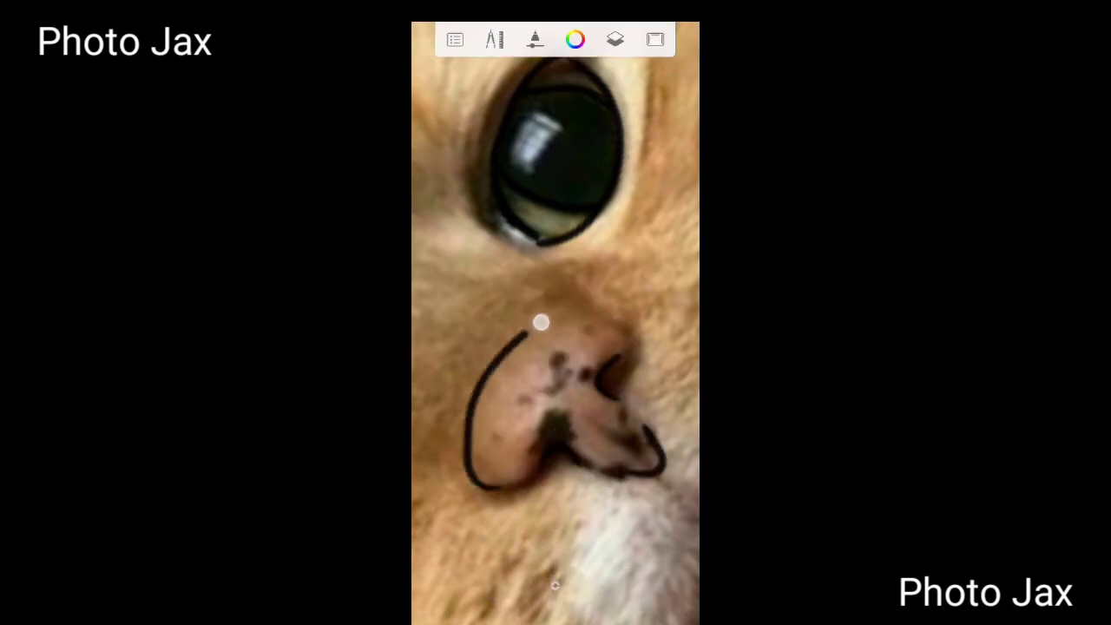
scroll(581, 347, down, 5)
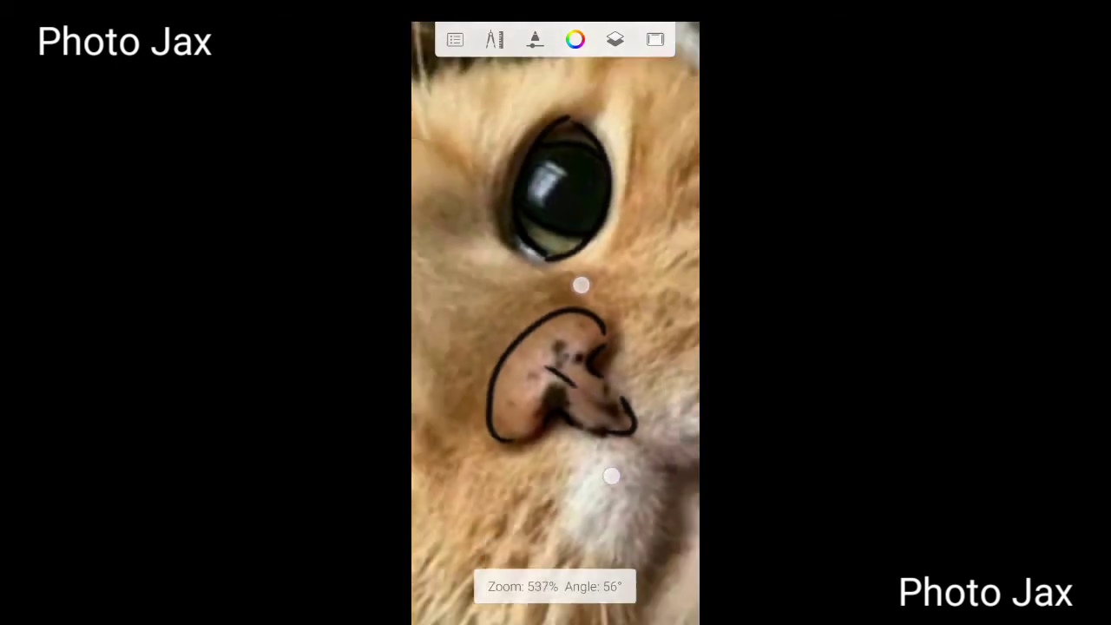
Draw the mouth lines below the cat's nose.
mouse_move(577, 390)
mouse_down()
mouse_move(520, 516)
mouse_move(680, 359)
mouse_up()
scroll(556, 348, down, 5)
scroll(556, 348, up, 5)
click(554, 378)
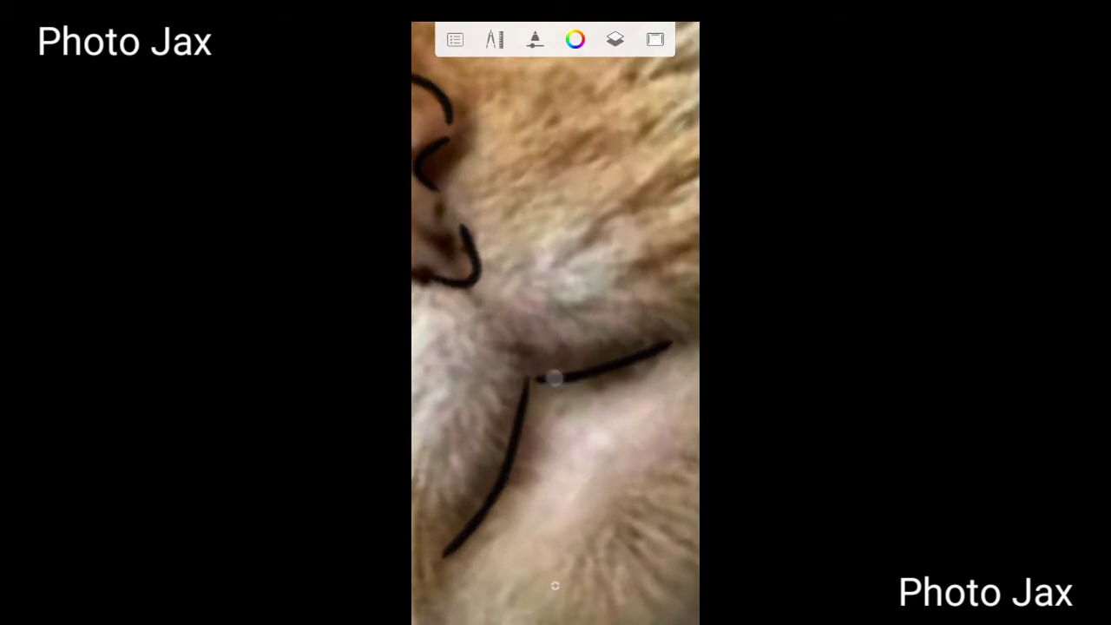
scroll(556, 347, down, 5)
scroll(556, 348, up, 5)
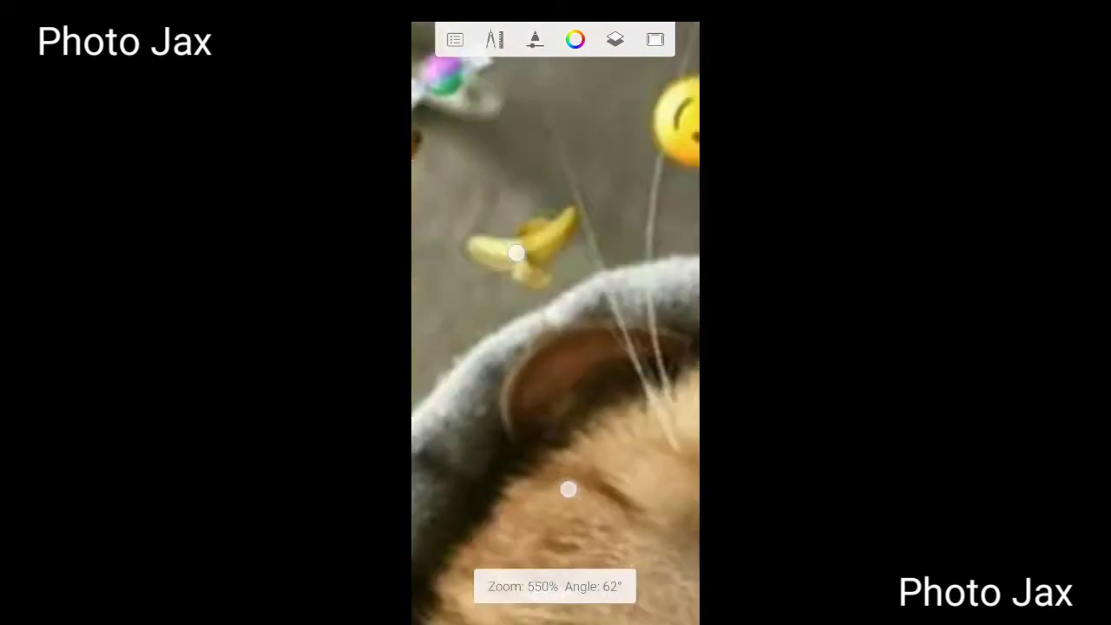
scroll(556, 347, down, 2)
Outline the hood's edge and the inner edge of the ear.
drag(419, 325, 538, 310)
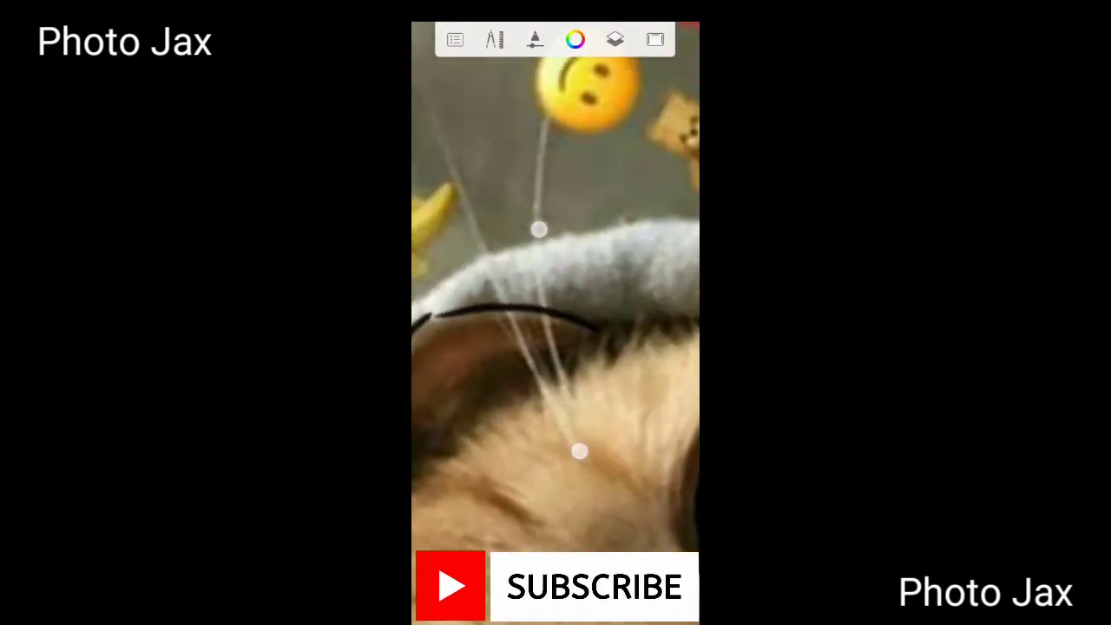
scroll(559, 339, up, 3)
drag(560, 521, 510, 331)
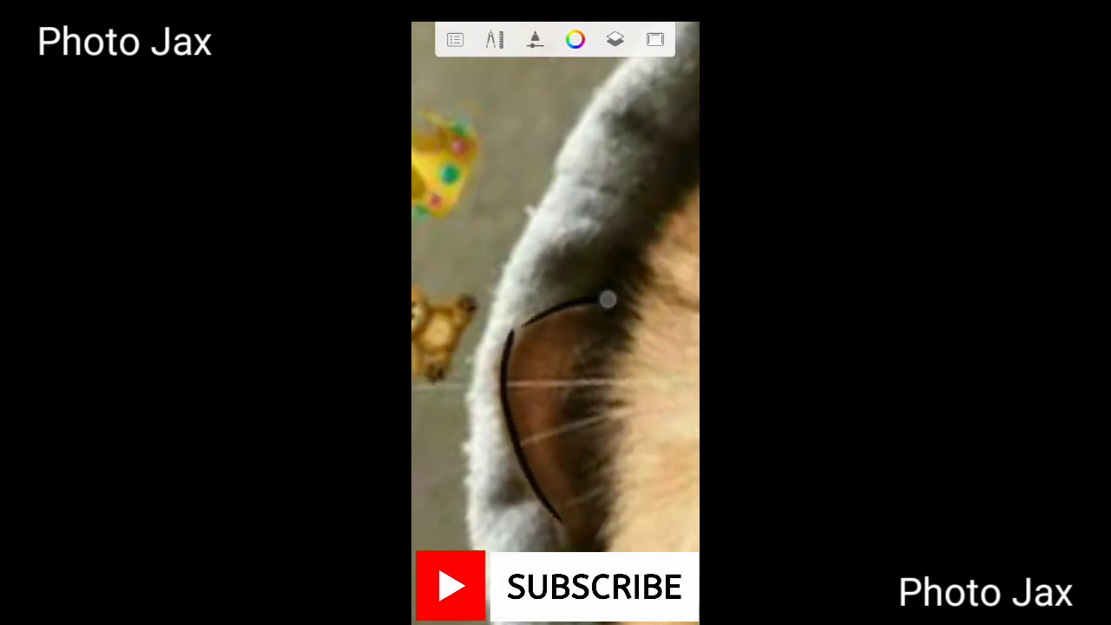
scroll(556, 330, down, 5)
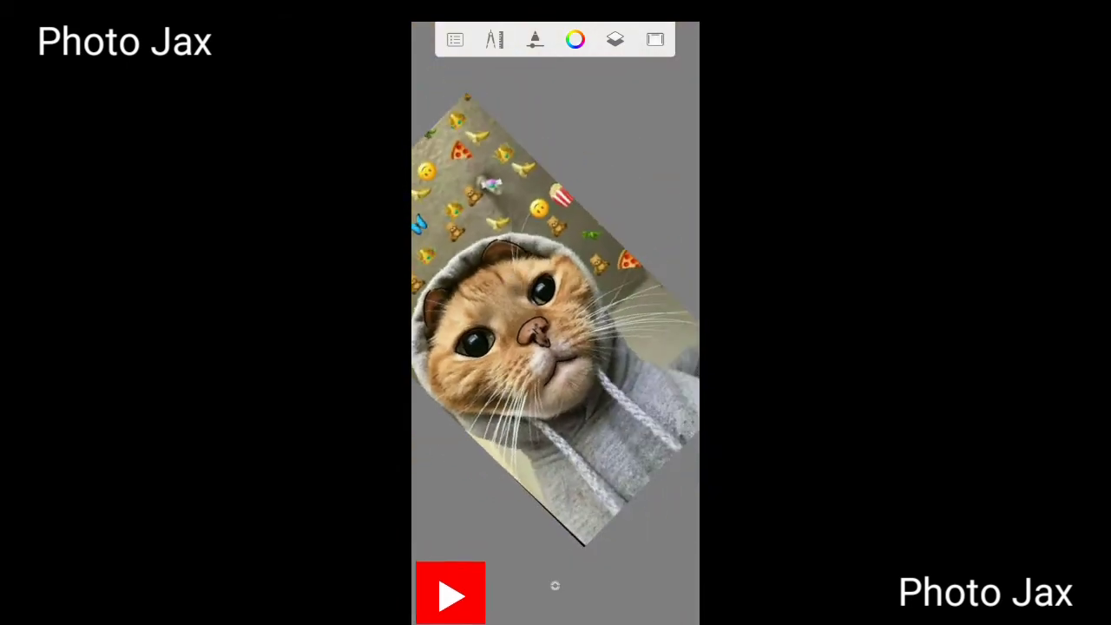
scroll(570, 366, up, 5)
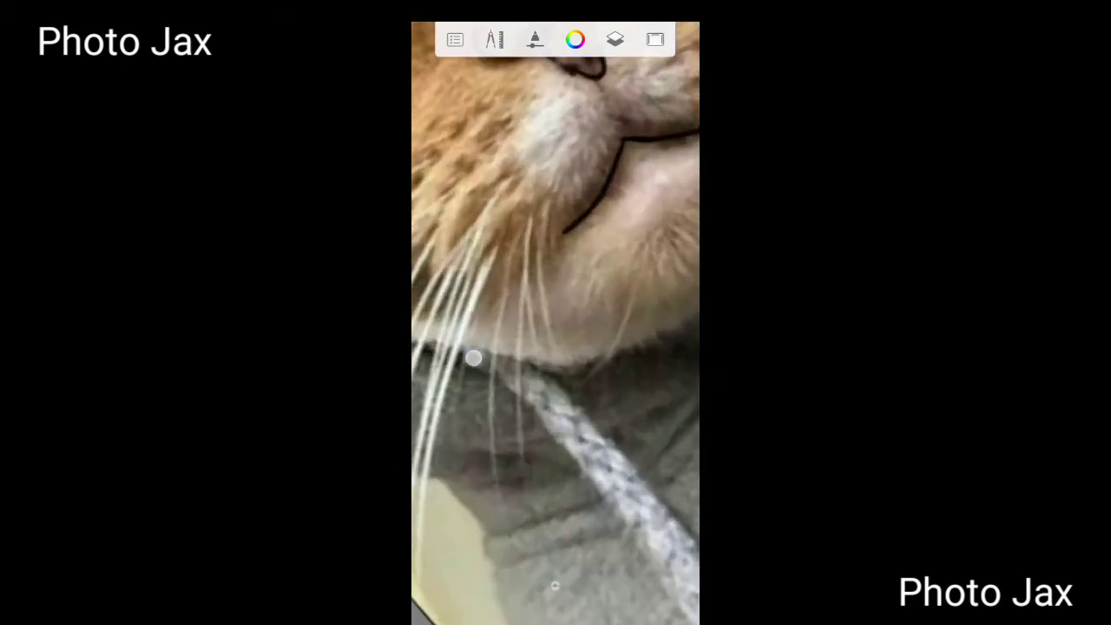
Trace one side of the hood's drawstring and extend it downward.
drag(471, 360, 665, 580)
scroll(557, 311, up, 2)
scroll(557, 311, down, 2)
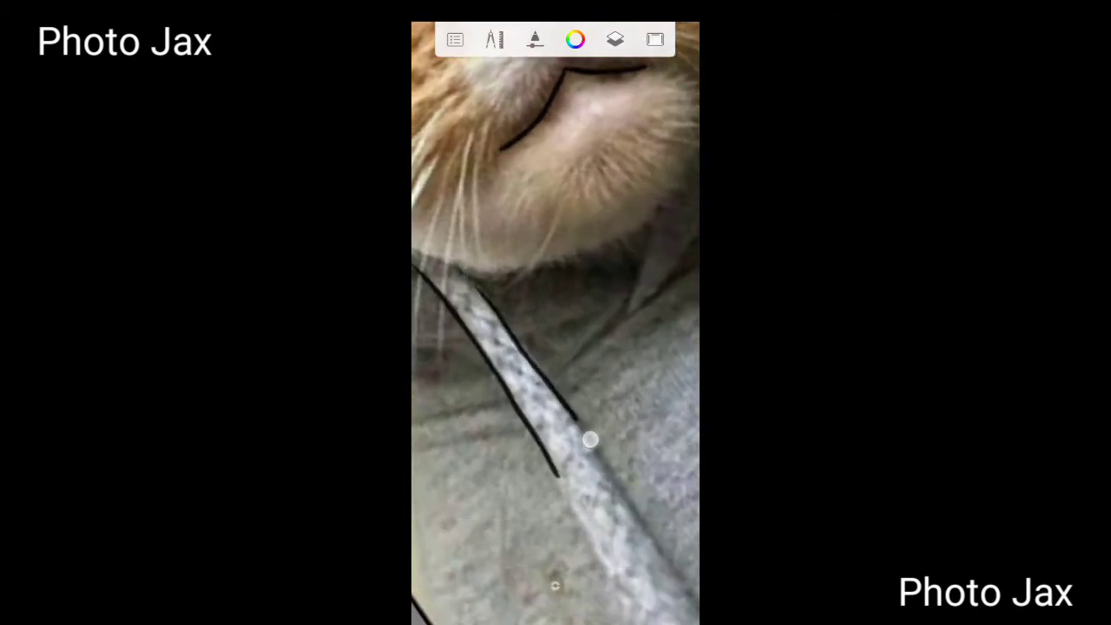
drag(590, 440, 642, 528)
scroll(556, 348, down, 2)
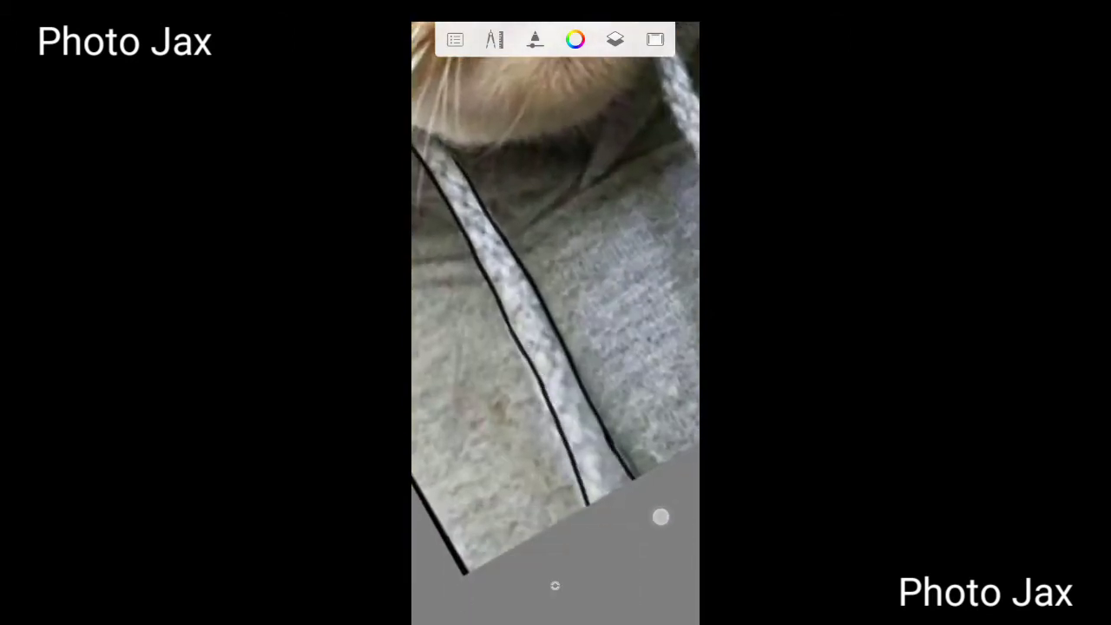
scroll(556, 348, down, 3)
scroll(556, 347, up, 4)
Outline the other side of the drawstrings and extend both lines further down.
mouse_move(574, 331)
mouse_down()
mouse_move(612, 438)
mouse_move(698, 569)
mouse_up()
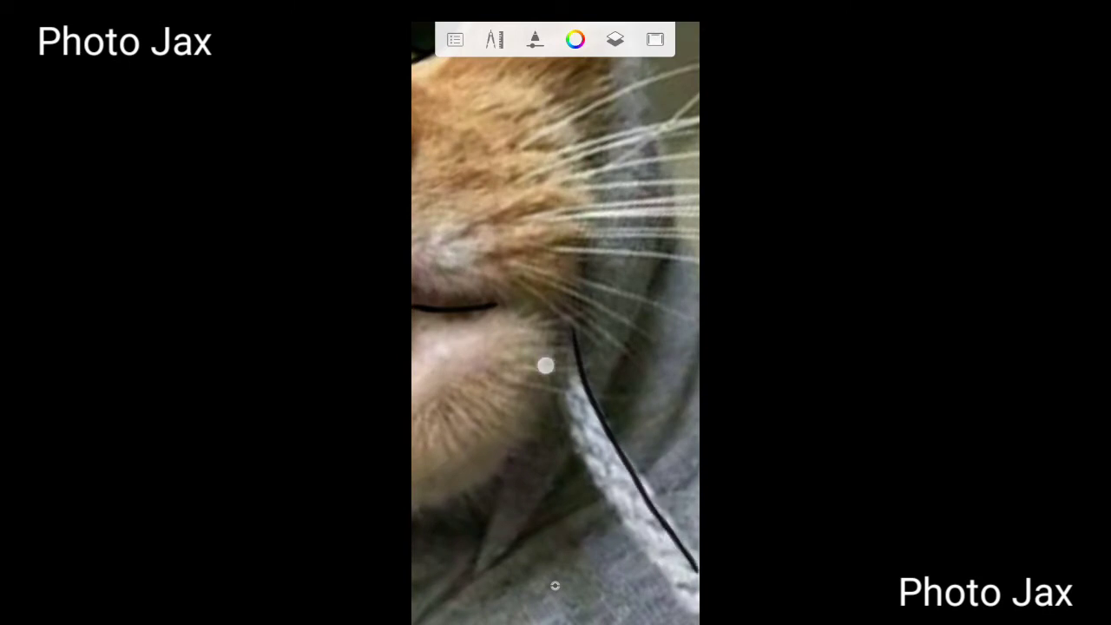
mouse_move(546, 366)
mouse_down()
mouse_move(634, 531)
mouse_move(695, 612)
mouse_up()
scroll(555, 347, down, 3)
drag(565, 334, 605, 426)
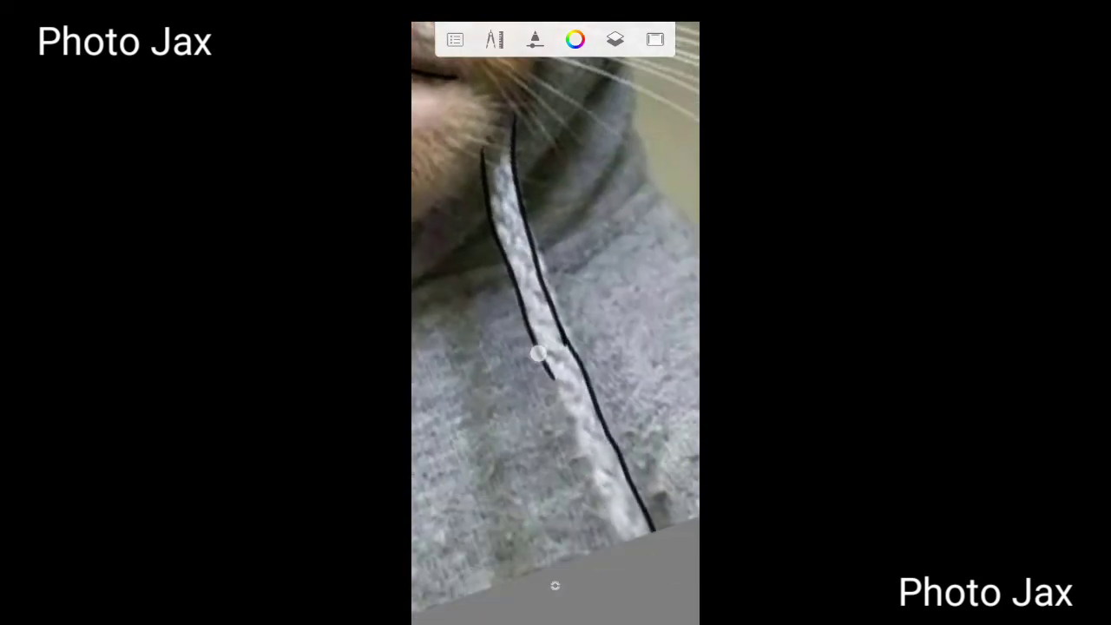
drag(538, 354, 612, 543)
scroll(556, 348, down, 2)
scroll(556, 347, up, 2)
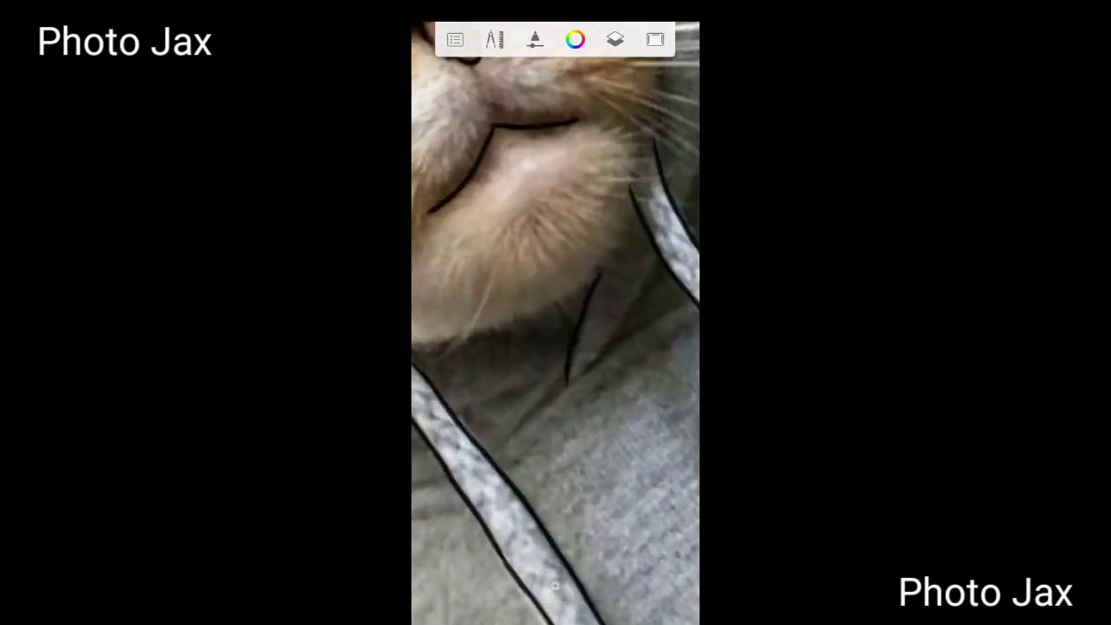
Add fold lines below the chin and across the hoodie chest.
drag(502, 439, 685, 297)
key(ctrl+z)
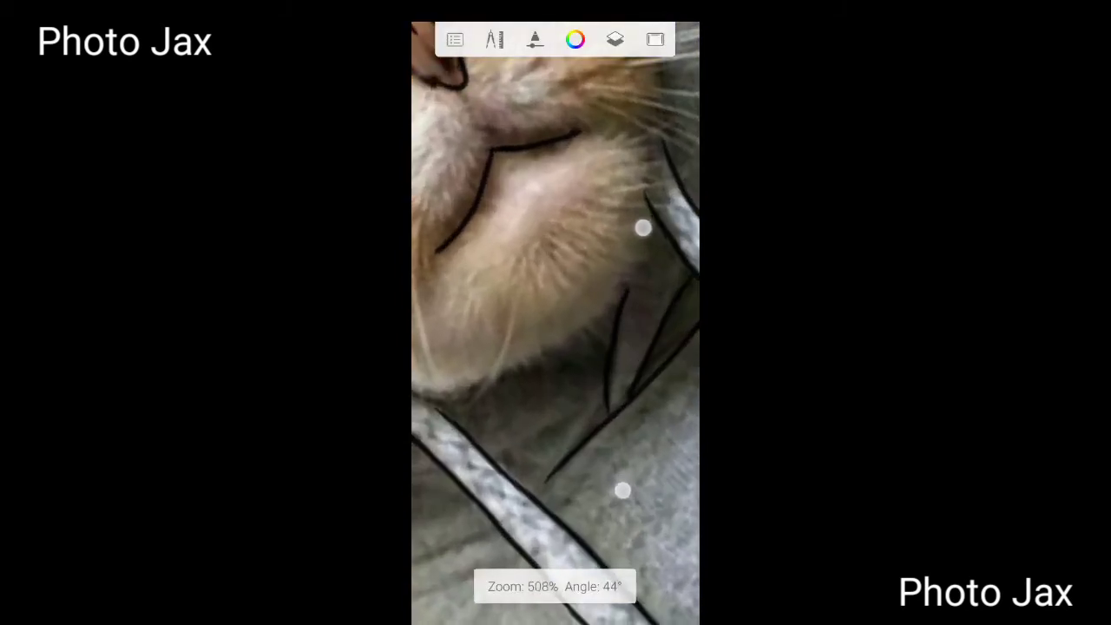
drag(507, 371, 604, 365)
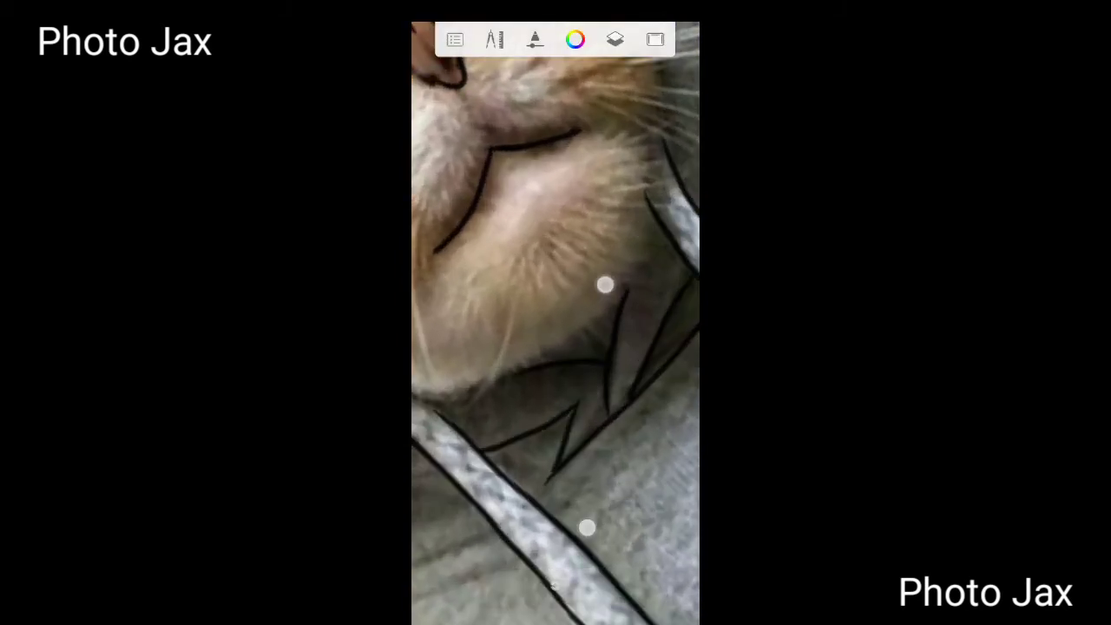
drag(605, 286, 695, 260)
drag(580, 496, 608, 488)
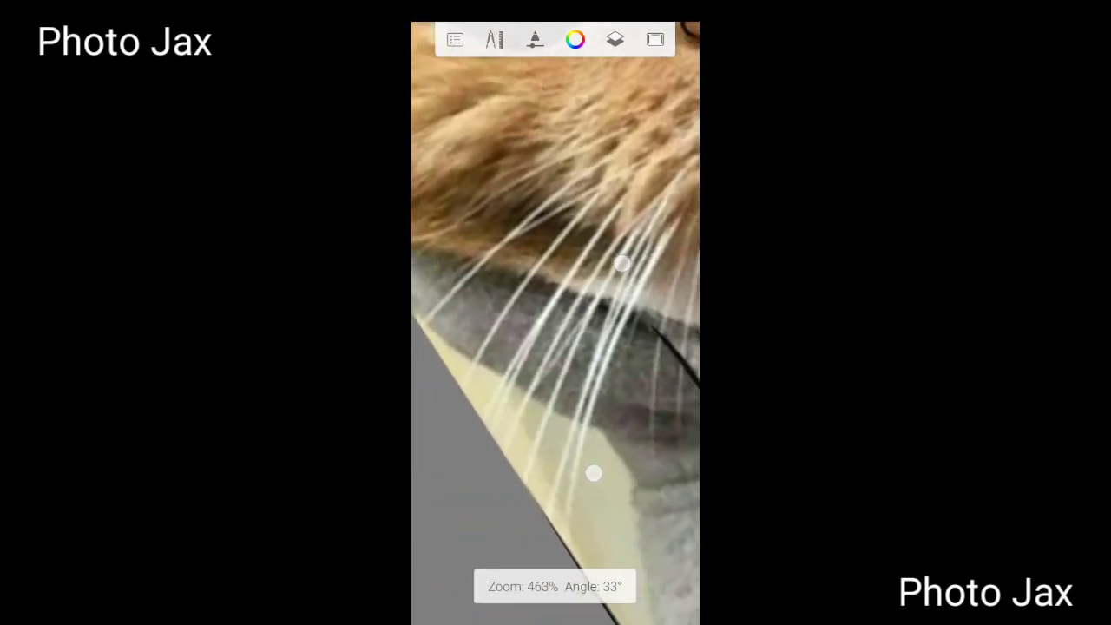
mouse_move(614, 556)
mouse_down()
mouse_move(508, 448)
mouse_move(605, 456)
mouse_up()
drag(502, 417, 602, 404)
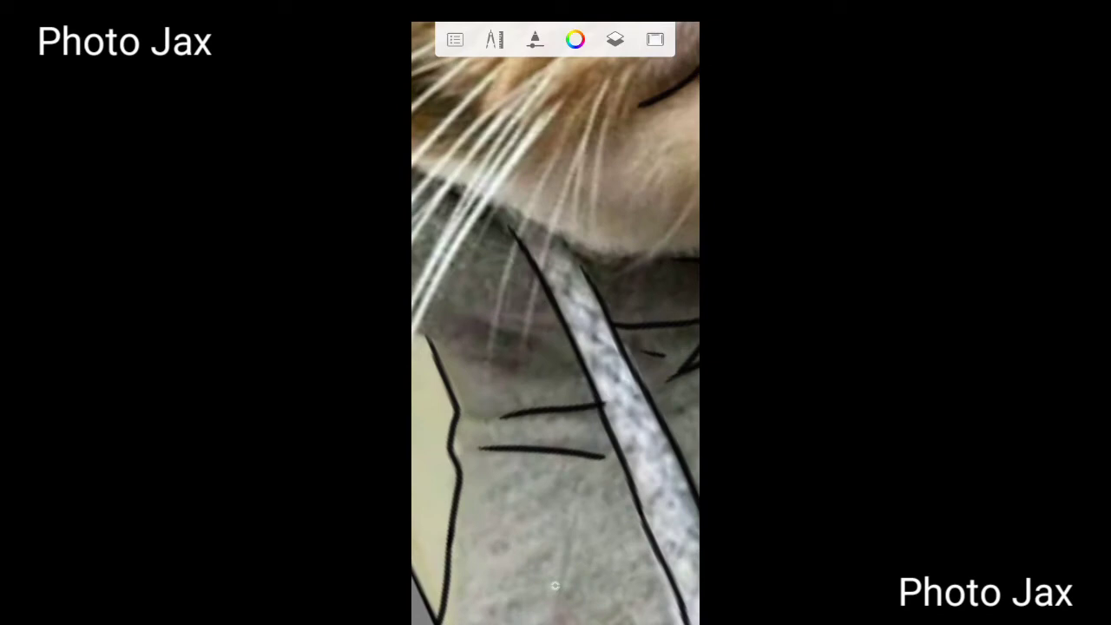
Extend the hood outline downward past the whiskers with short edge lines.
mouse_move(554, 586)
mouse_down()
mouse_move(578, 385)
mouse_move(467, 187)
mouse_up()
mouse_move(554, 586)
mouse_down()
mouse_move(640, 491)
mouse_move(573, 203)
mouse_move(578, 429)
mouse_move(618, 556)
mouse_up()
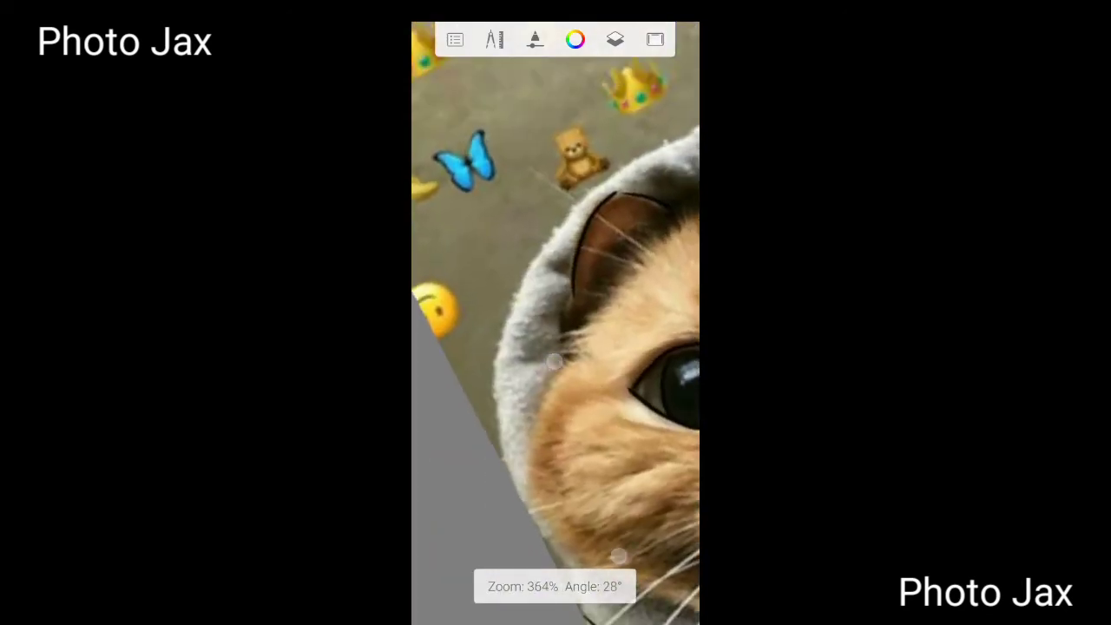
mouse_move(569, 414)
mouse_down()
mouse_move(568, 461)
mouse_move(538, 434)
mouse_move(501, 515)
mouse_move(553, 586)
mouse_move(523, 422)
mouse_move(555, 496)
mouse_move(563, 212)
mouse_move(521, 521)
mouse_move(509, 472)
mouse_up()
drag(462, 344, 499, 460)
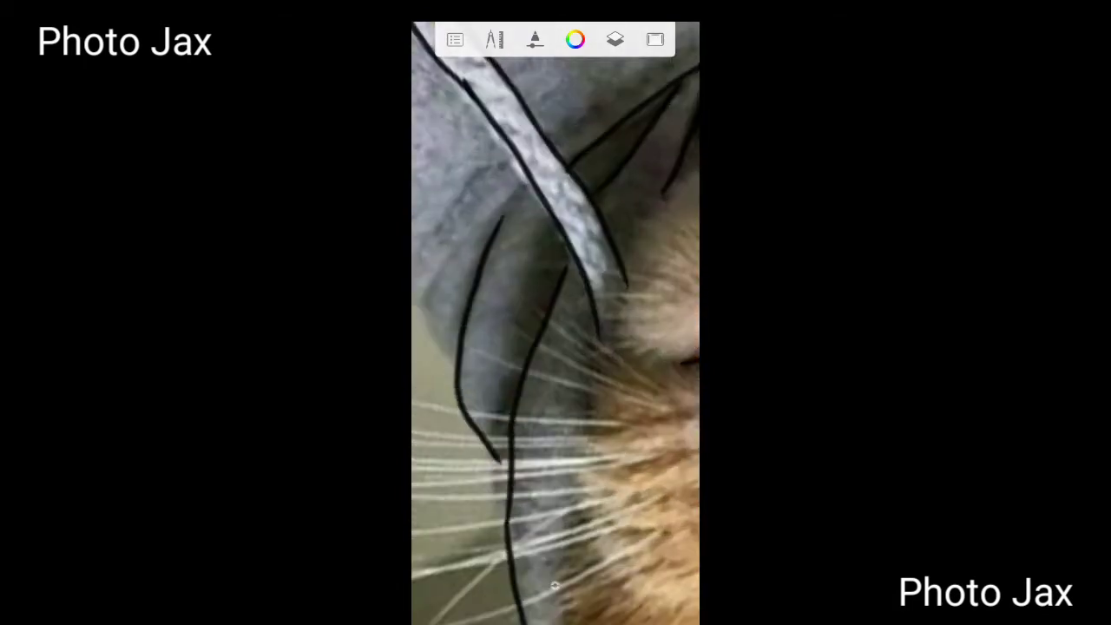
drag(556, 250, 583, 464)
mouse_move(514, 443)
mouse_down()
mouse_move(497, 386)
mouse_move(620, 489)
mouse_up()
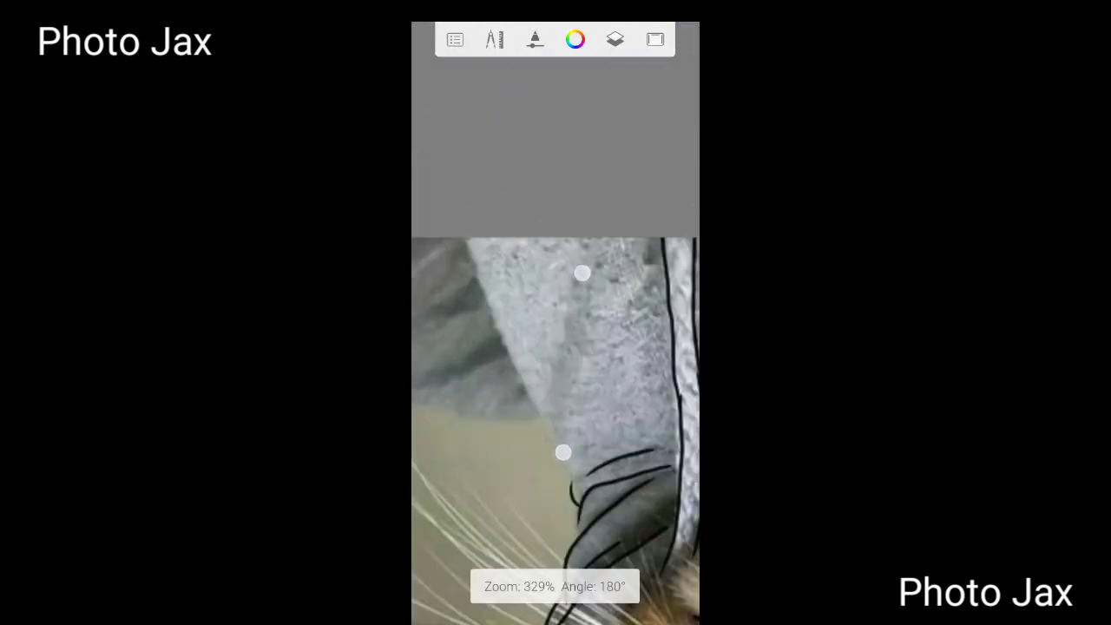
mouse_move(564, 454)
mouse_down()
mouse_move(558, 527)
mouse_move(607, 436)
mouse_move(588, 452)
mouse_move(608, 393)
mouse_move(639, 443)
mouse_up()
drag(607, 237, 608, 148)
drag(567, 513, 555, 586)
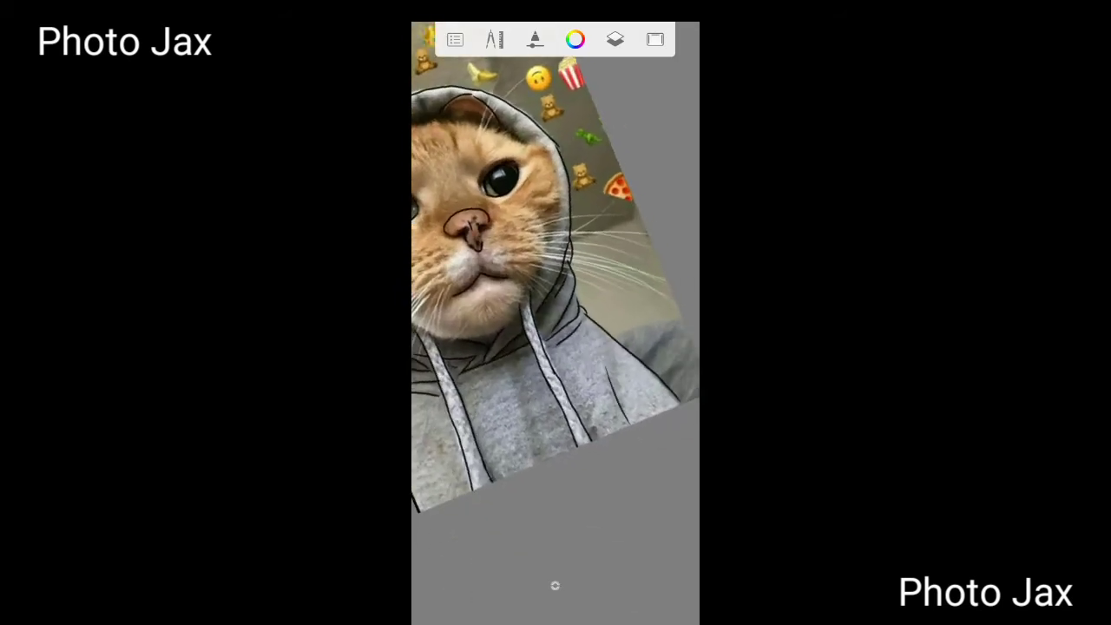
mouse_move(621, 204)
mouse_down()
mouse_move(603, 454)
mouse_move(608, 417)
mouse_up()
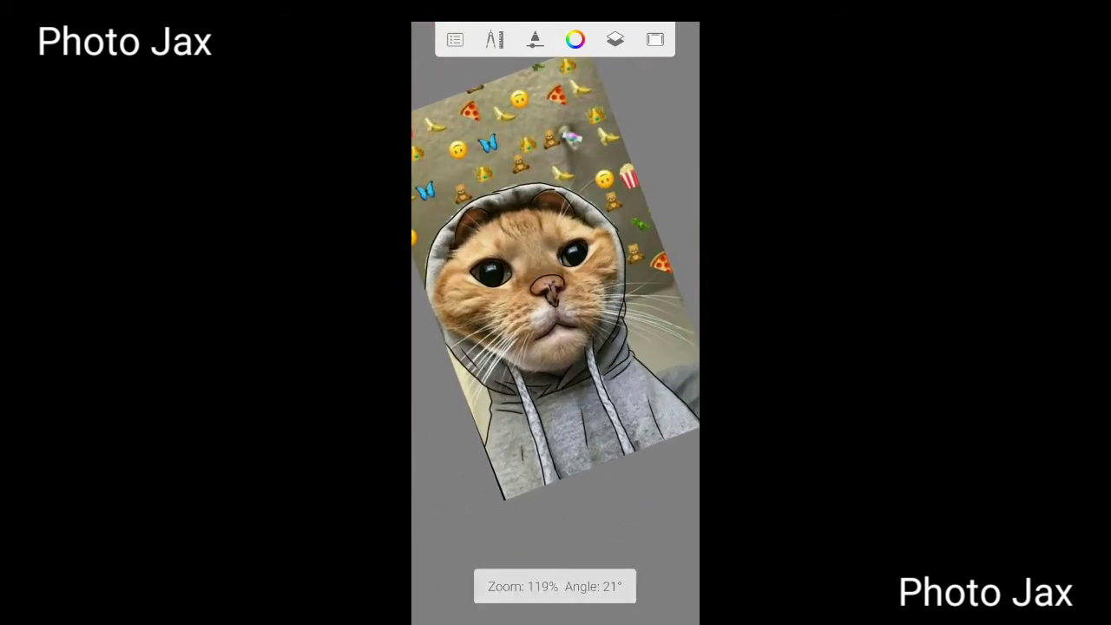
click(615, 39)
click(643, 416)
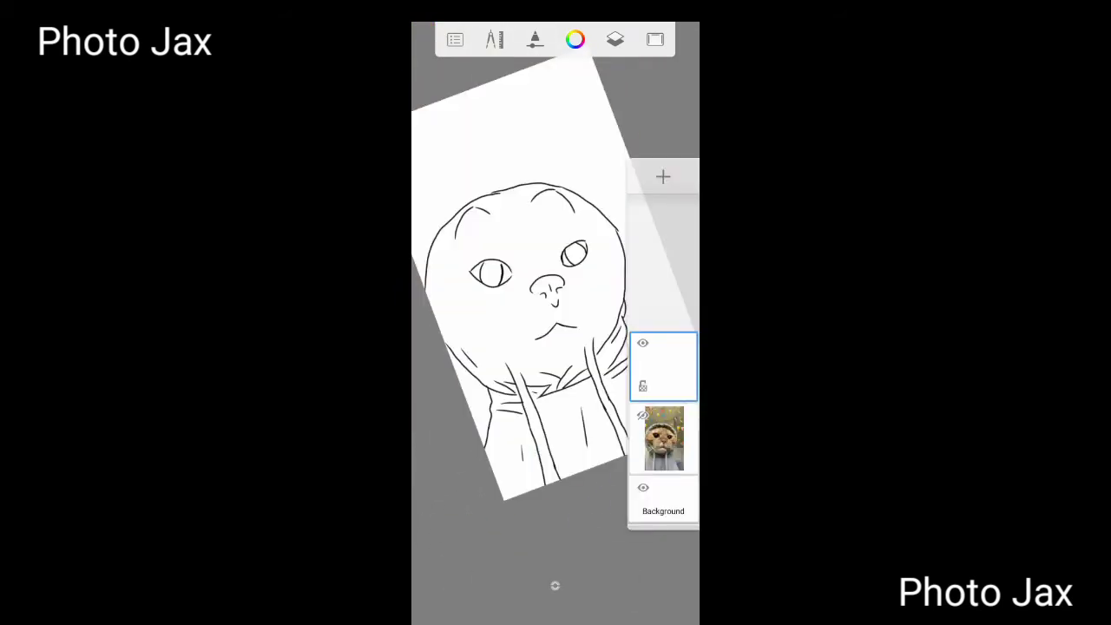
click(643, 416)
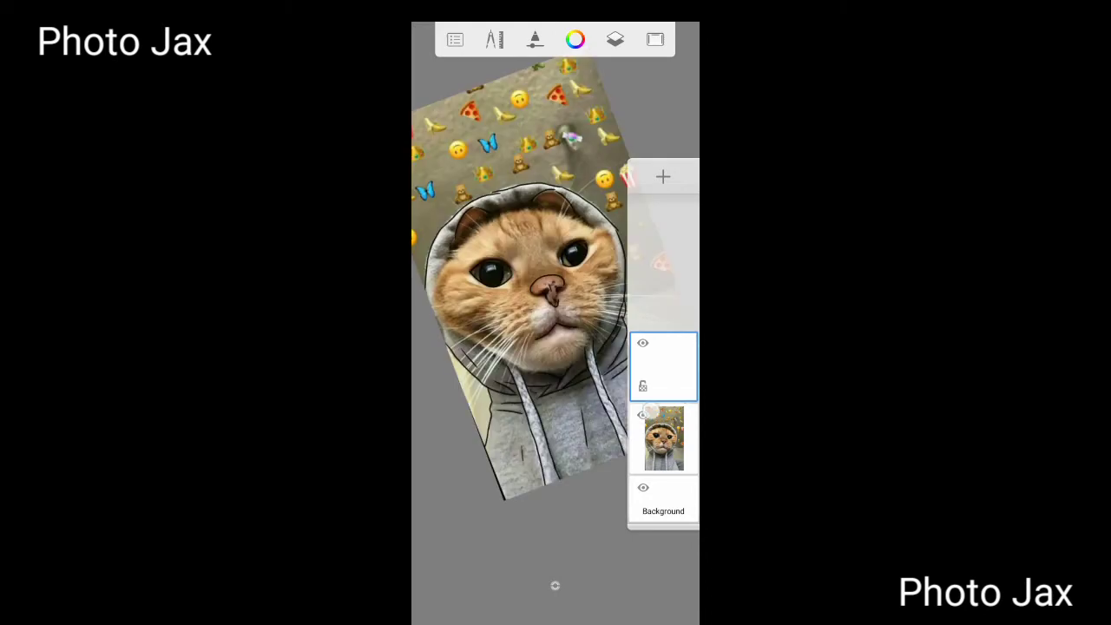
click(642, 416)
click(643, 416)
scroll(573, 315, up, 5)
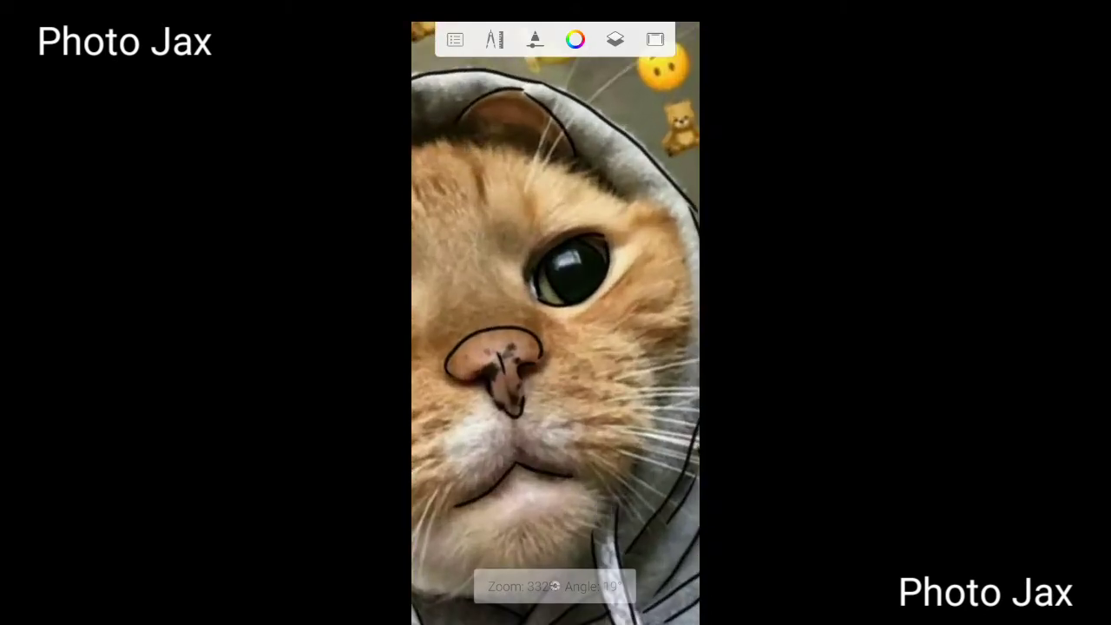
Browse the Brush Library to the Synthetic Paint set and pick the Coarse Angular Brush.
click(494, 40)
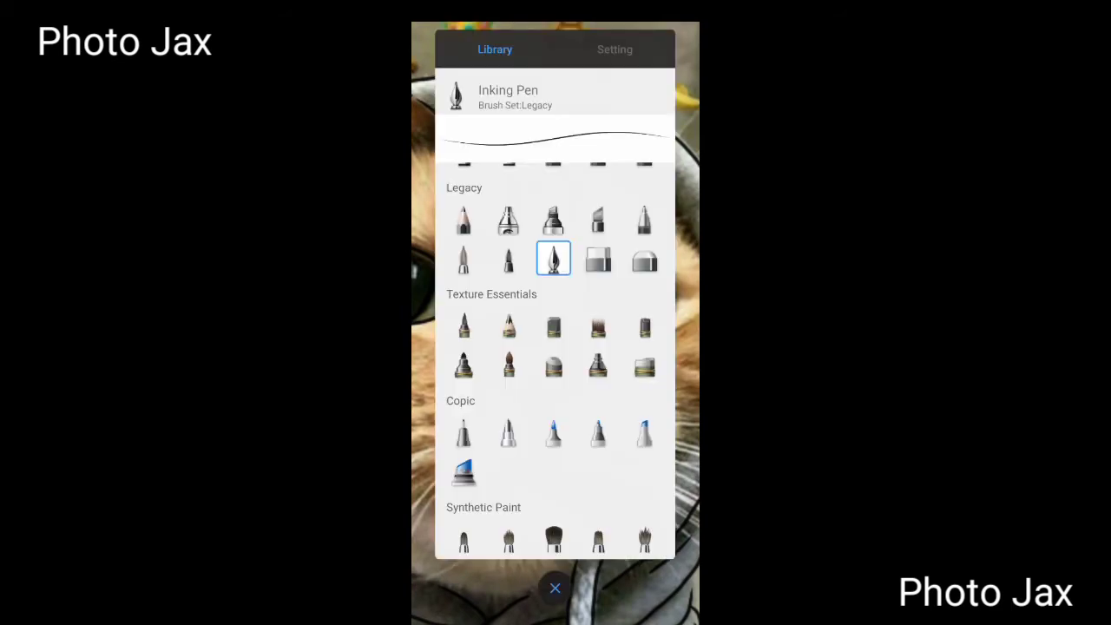
click(599, 326)
drag(634, 330, 634, 469)
click(598, 291)
drag(598, 521, 556, 278)
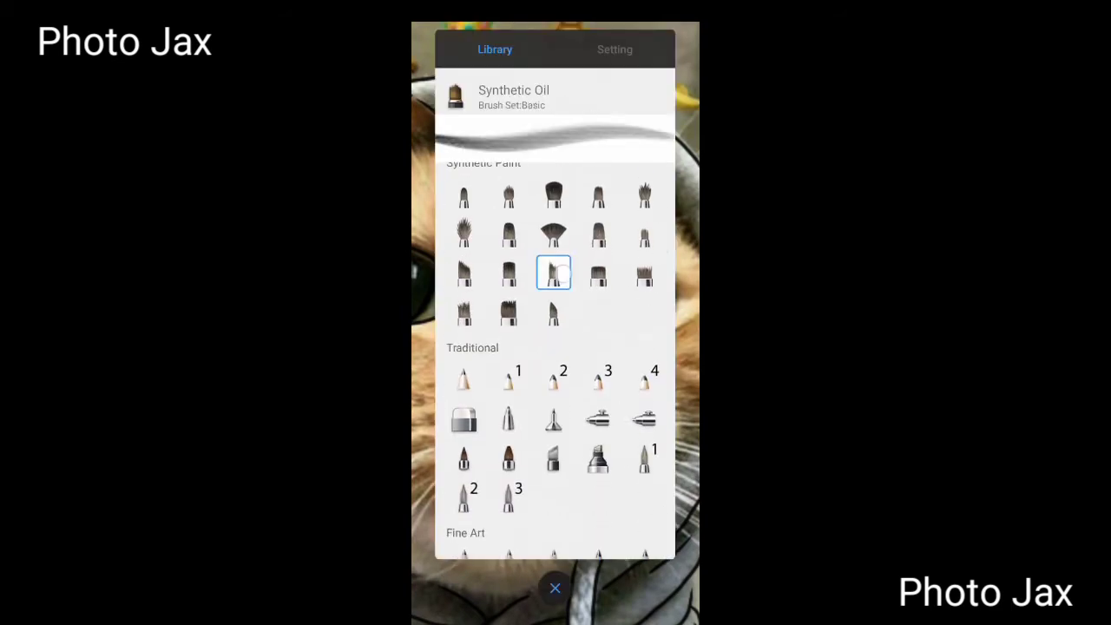
click(464, 272)
Try other Synthetic Paint brushes, then settle on the Synthetic Coarse Angular Brush.
click(464, 194)
click(509, 194)
click(598, 194)
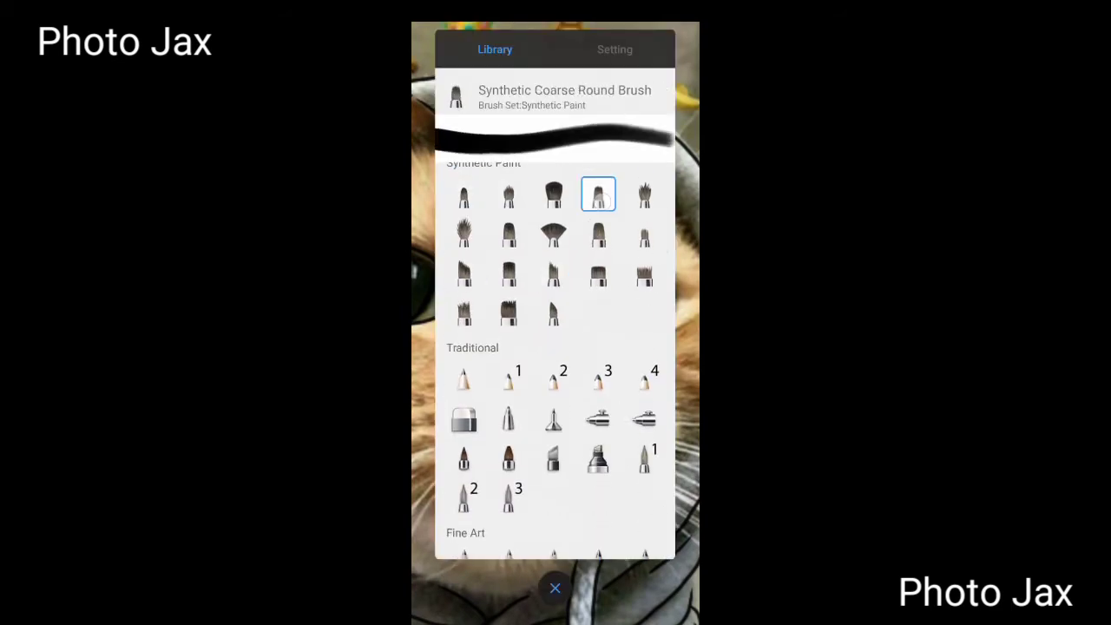
click(464, 233)
click(554, 273)
click(554, 313)
click(464, 273)
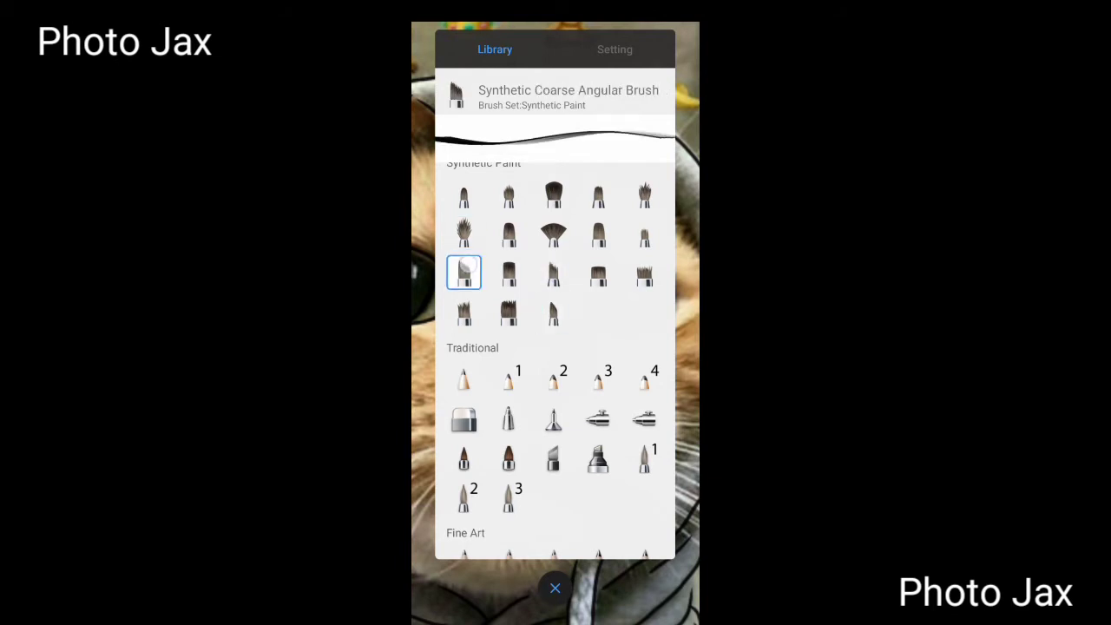
click(555, 588)
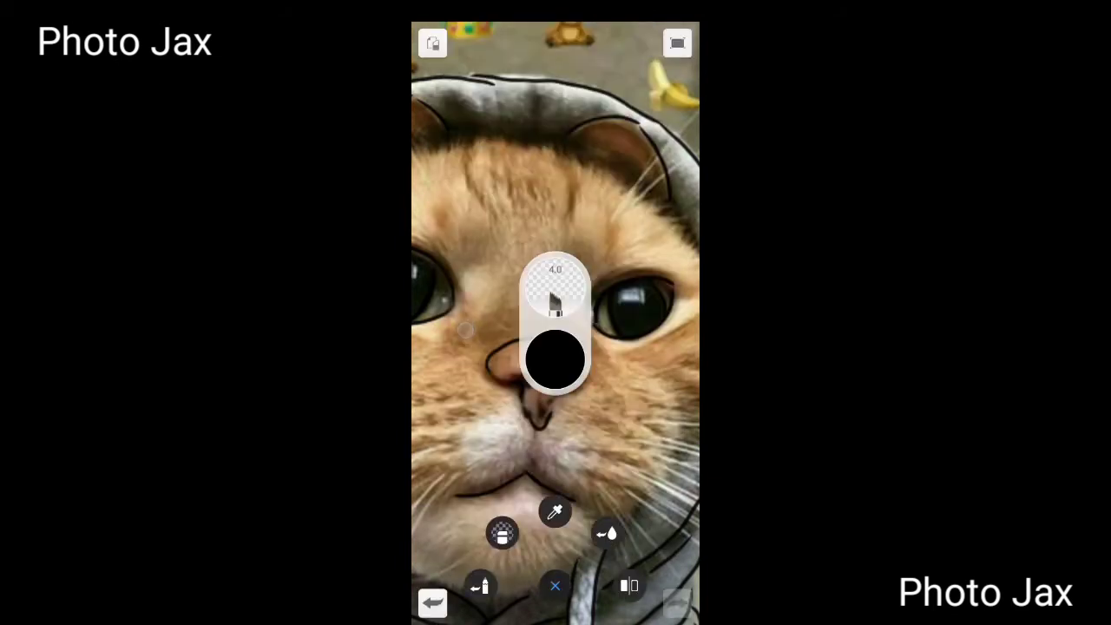
Change the brush colour to a desaturated mid grey in the colour editor.
scroll(573, 348, up, 5)
click(556, 360)
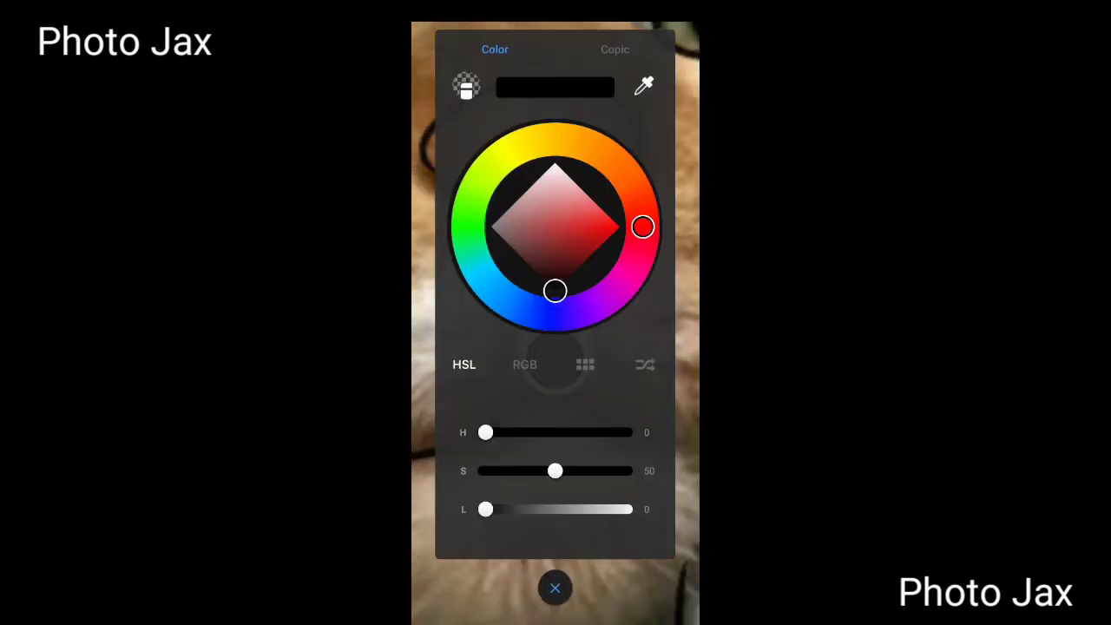
mouse_move(492, 508)
mouse_down()
mouse_move(581, 509)
mouse_move(485, 509)
mouse_up()
mouse_move(485, 432)
mouse_down()
mouse_move(580, 431)
mouse_move(485, 432)
mouse_up()
drag(555, 471, 449, 476)
mouse_move(556, 291)
mouse_down()
mouse_move(523, 238)
mouse_move(489, 226)
mouse_move(508, 243)
mouse_up()
click(555, 588)
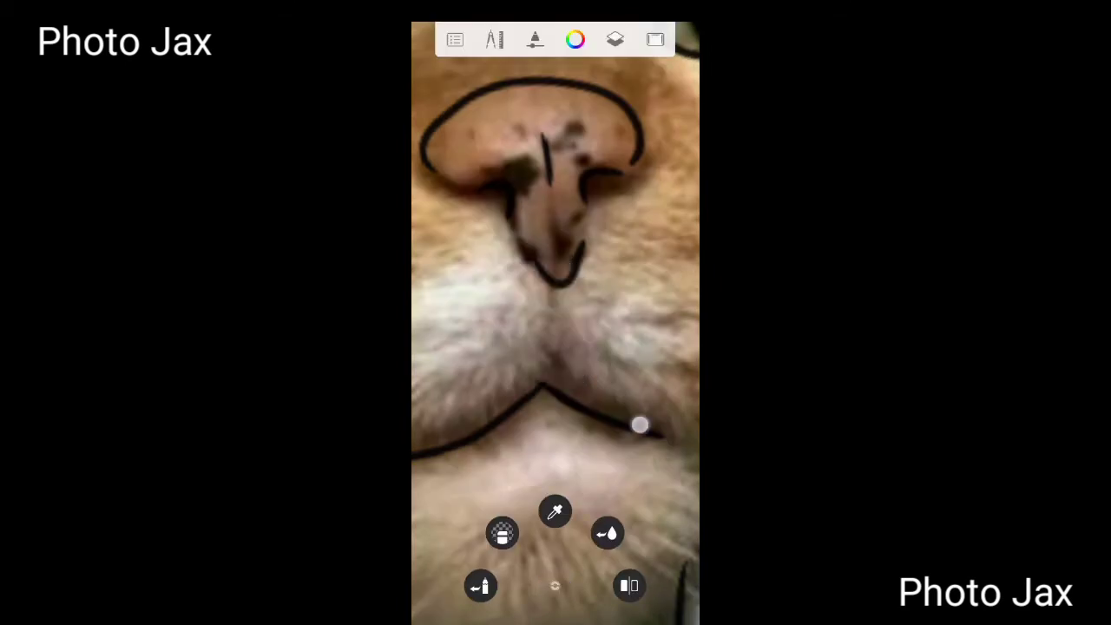
Check the layer options and select the cat photo layer.
click(615, 39)
click(663, 295)
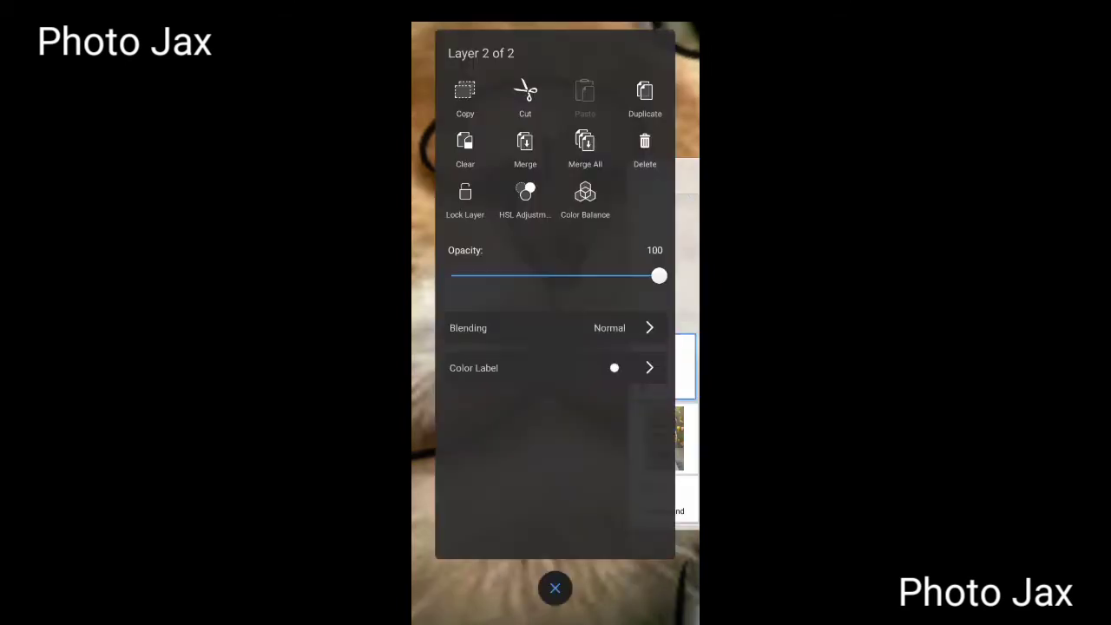
click(556, 588)
click(663, 438)
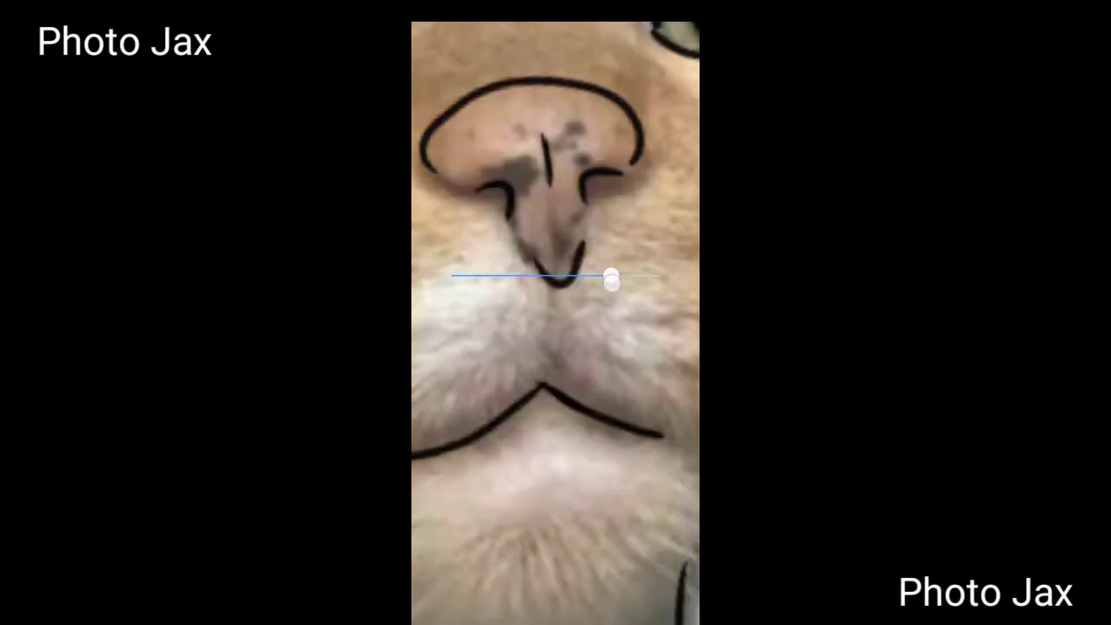
click(588, 300)
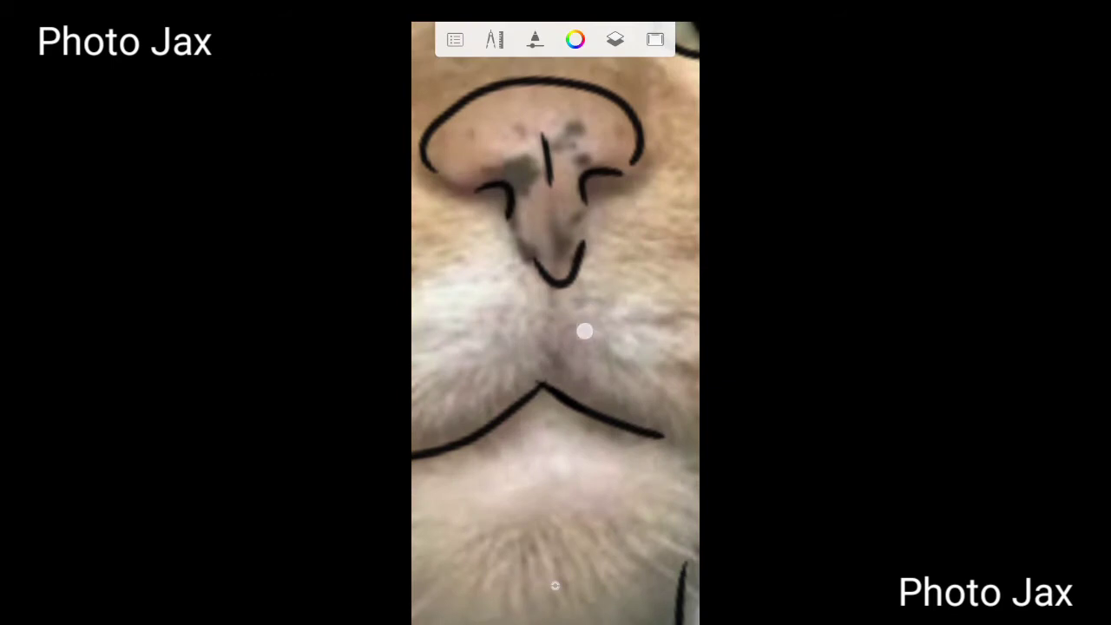
Zoom in on the muzzle and paint grey shading along the chin below the nose.
click(584, 331)
drag(555, 586, 527, 380)
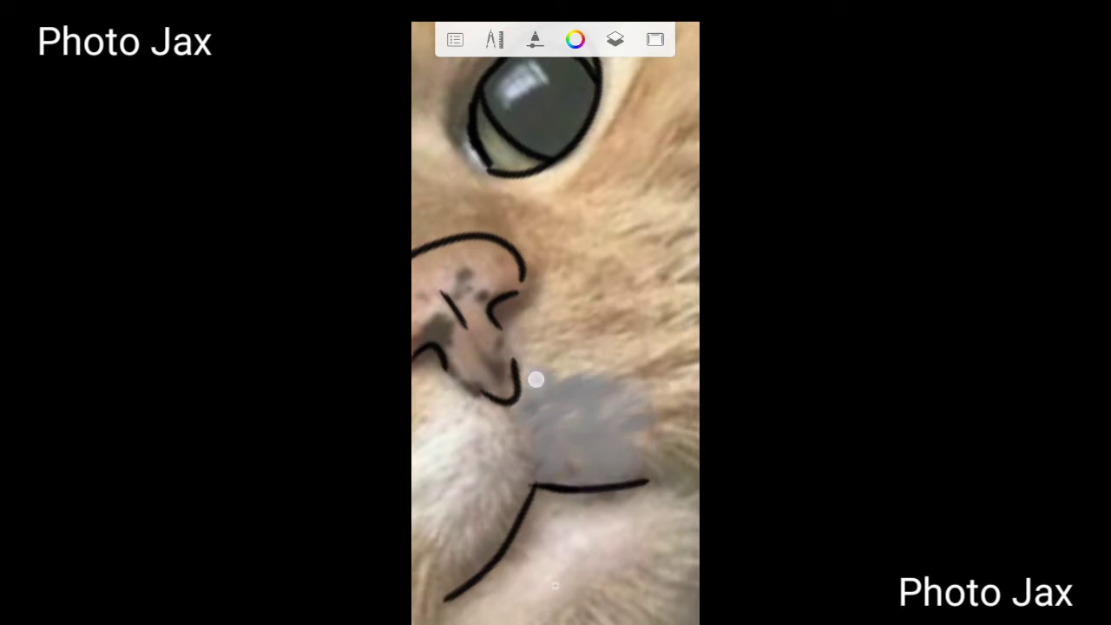
drag(536, 379, 540, 399)
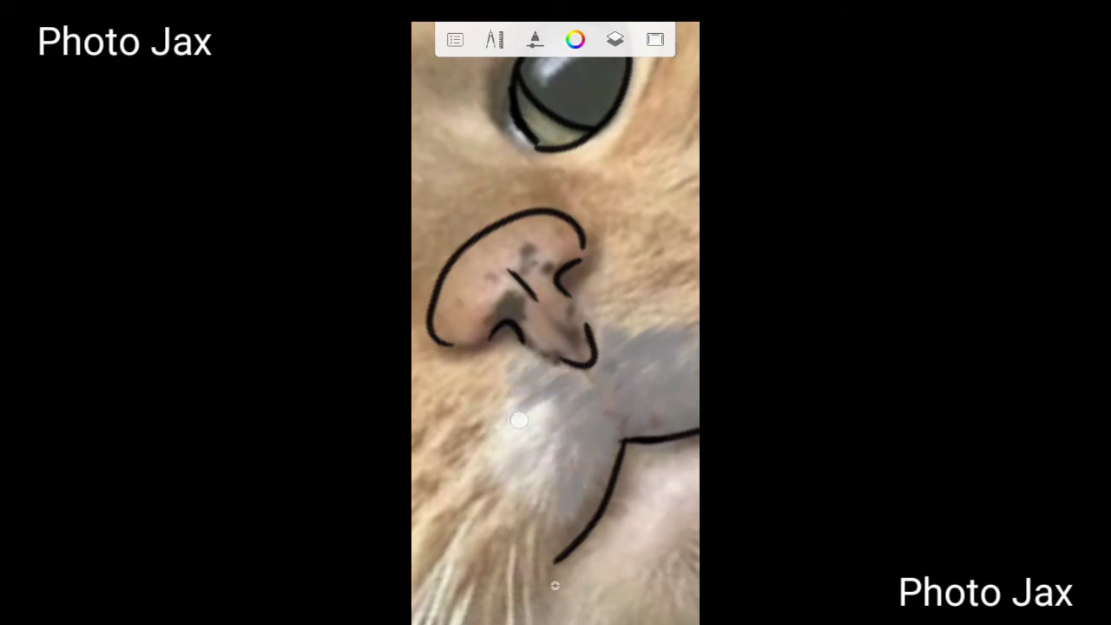
mouse_move(512, 410)
mouse_down()
mouse_move(524, 462)
mouse_move(512, 472)
mouse_up()
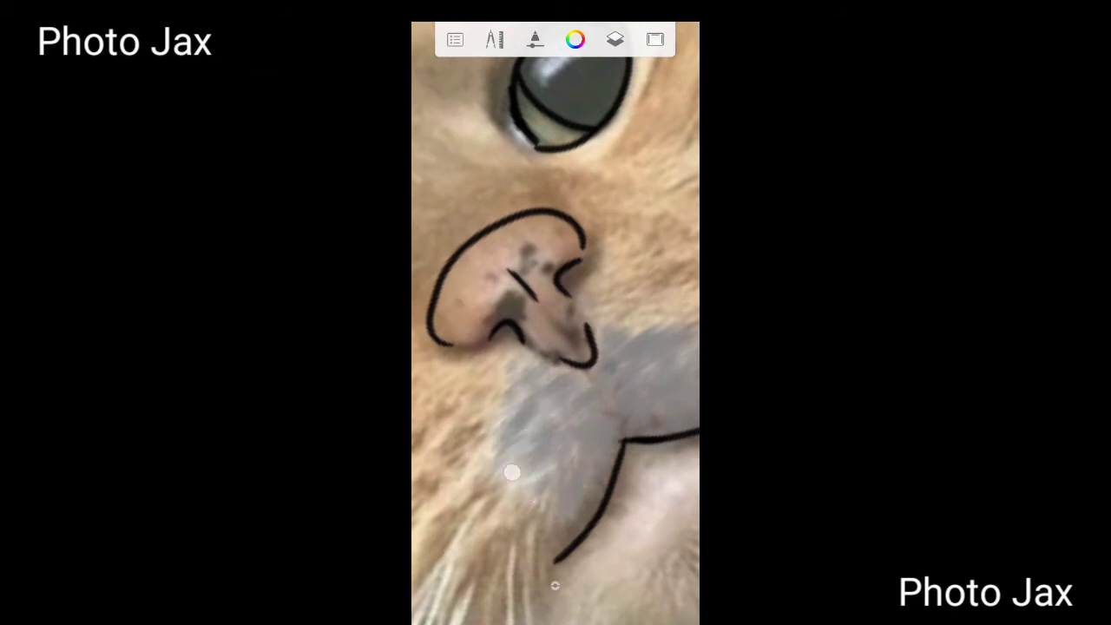
scroll(513, 439, down, 5)
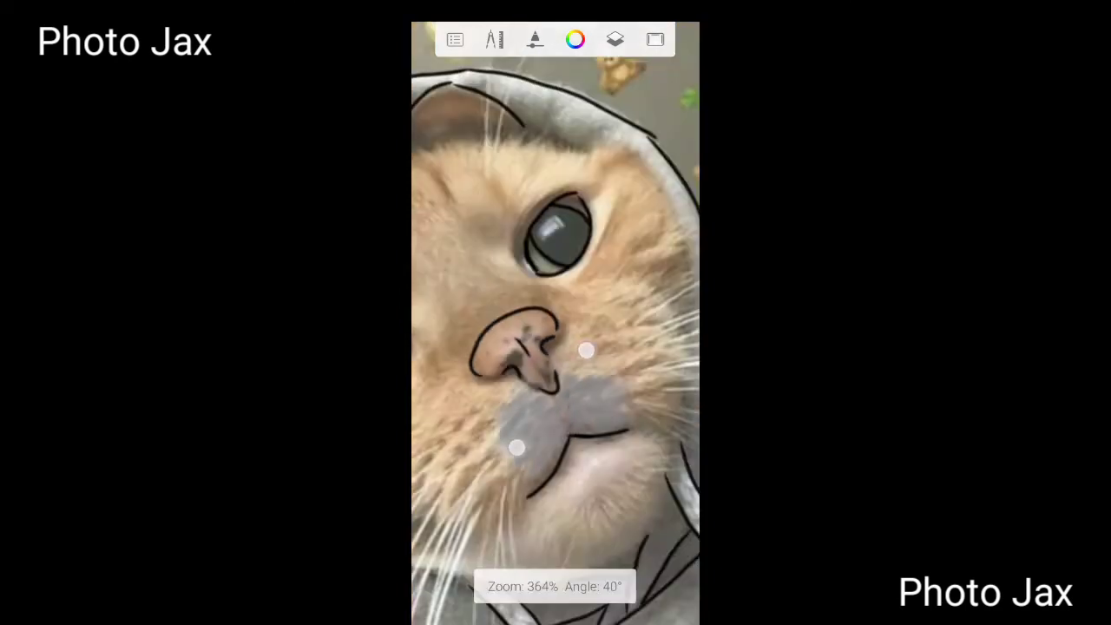
scroll(547, 399, up, 5)
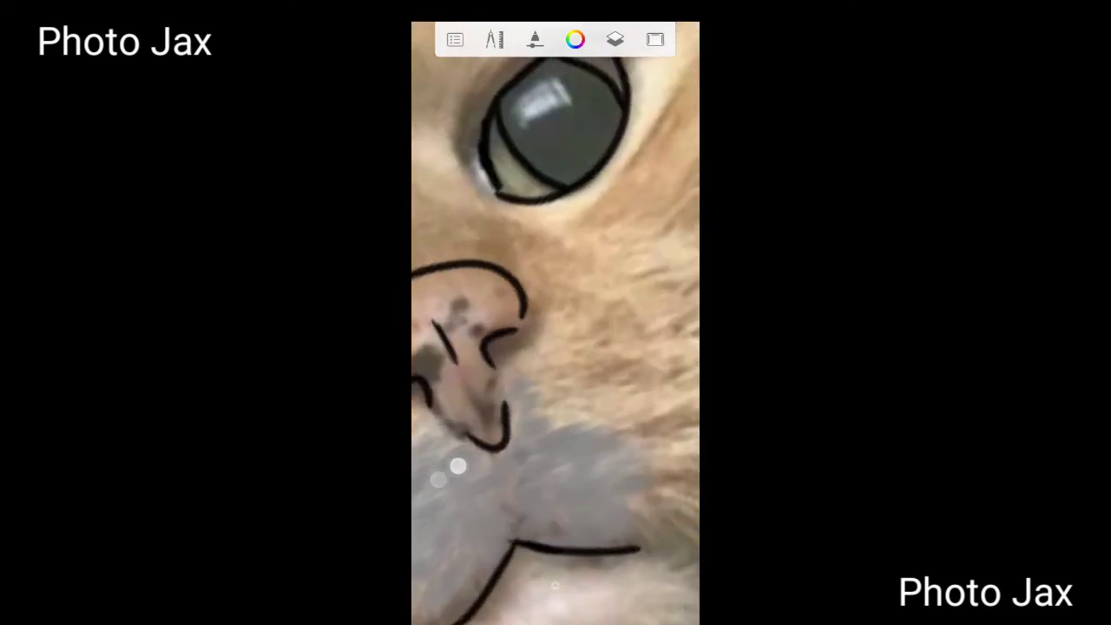
scroll(556, 347, down, 3)
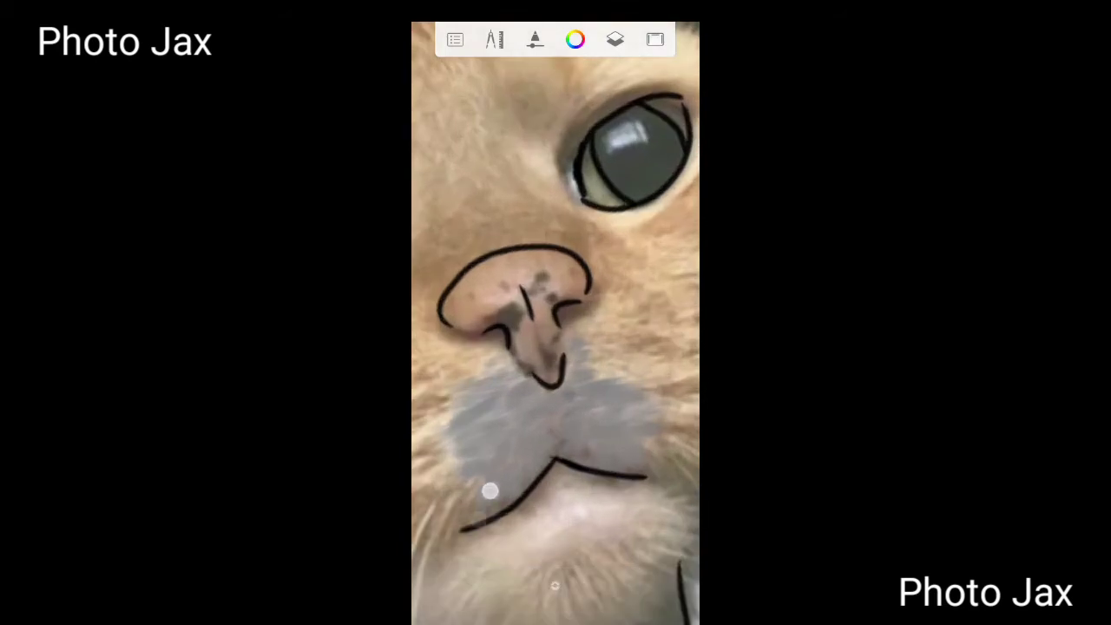
scroll(555, 348, down, 2)
Hide and reshow the photo layer, then select the sketch layer.
click(615, 39)
click(643, 415)
click(643, 416)
click(664, 365)
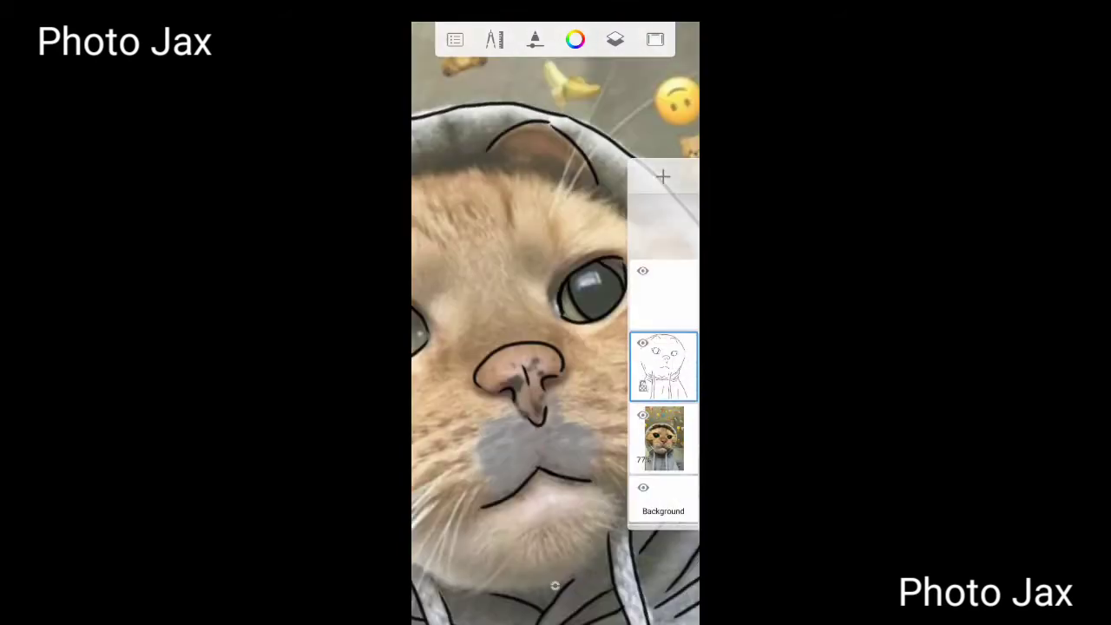
click(663, 365)
Switch to the Soft Eraser 1 brush and select the cat photo layer.
click(556, 347)
click(556, 300)
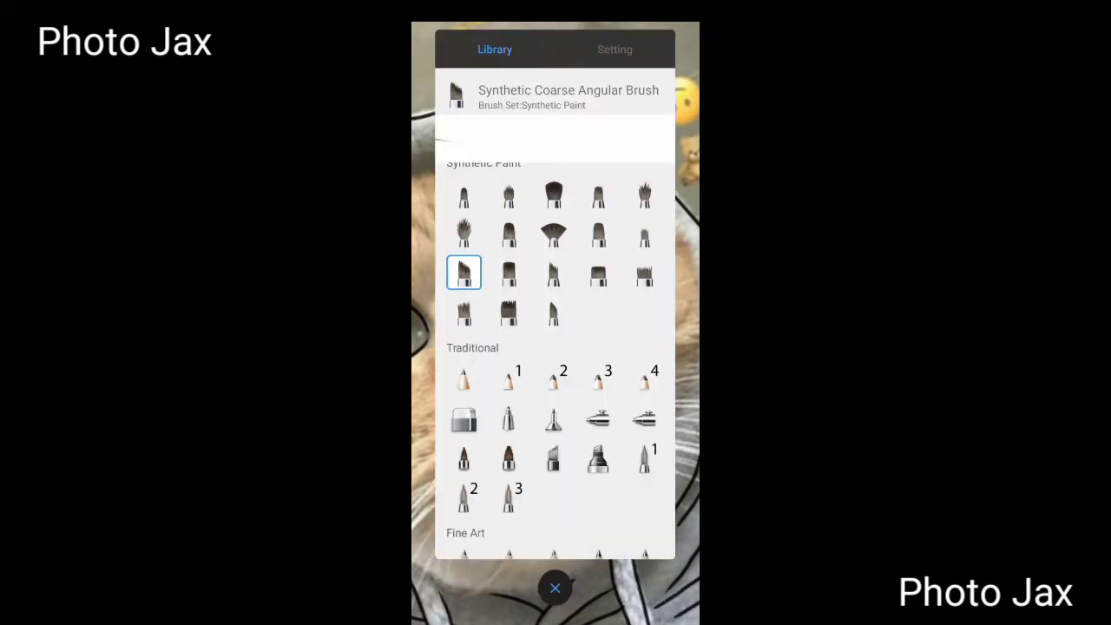
click(464, 419)
click(557, 444)
click(614, 39)
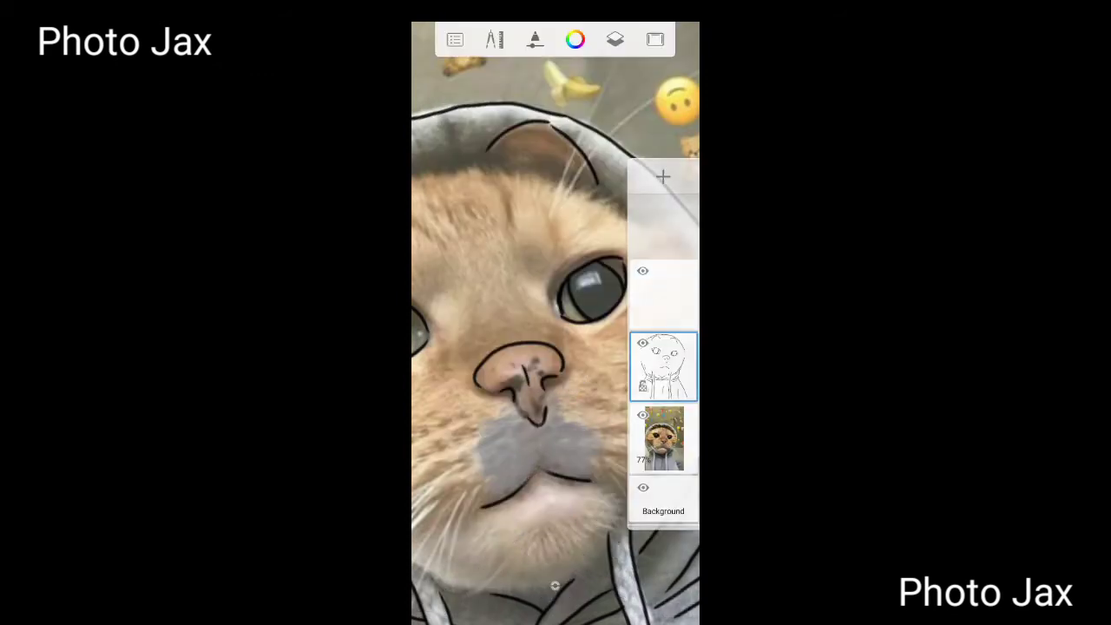
click(586, 434)
click(557, 594)
Return to the Synthetic Coarse Angular Brush.
click(614, 39)
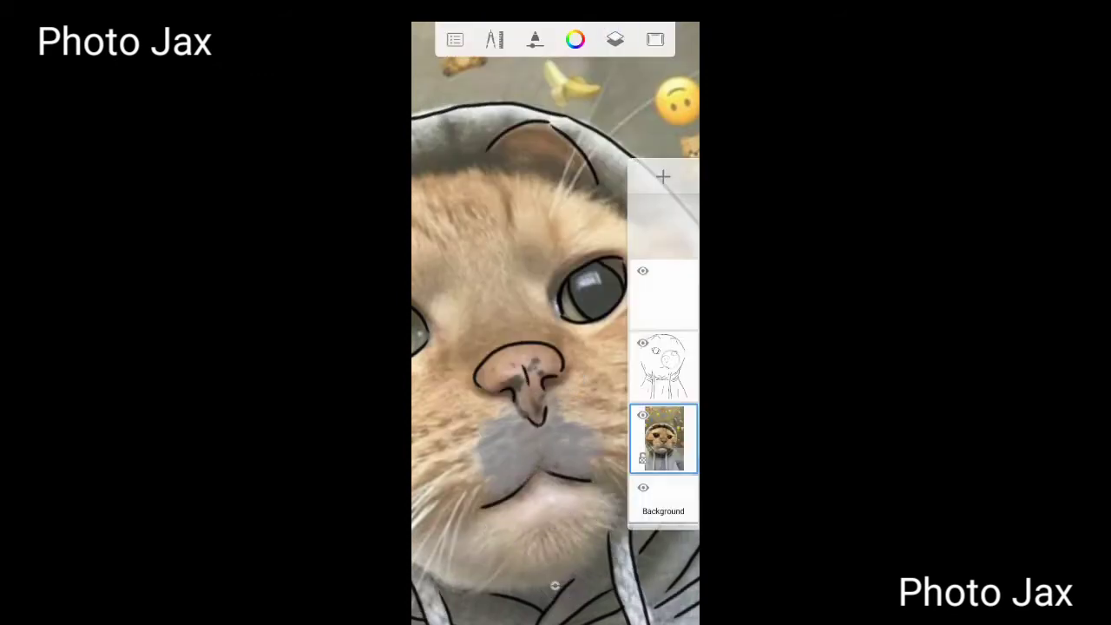
click(670, 359)
click(556, 300)
click(464, 272)
click(555, 588)
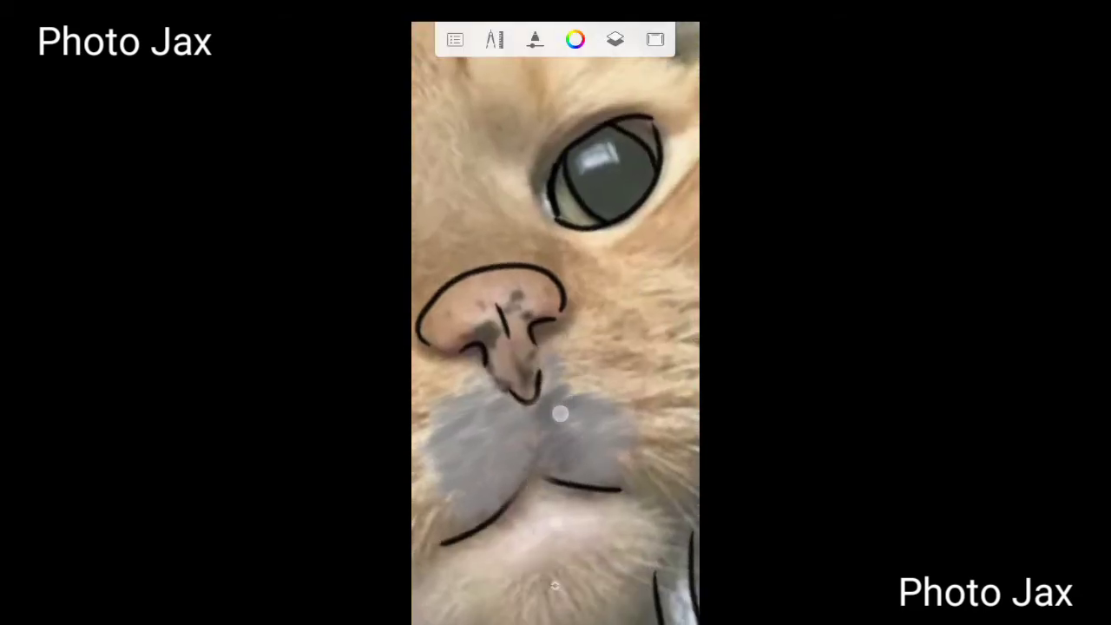
Paint darker grey fur strokes across the lower-left muzzle.
scroll(552, 359, up, 3)
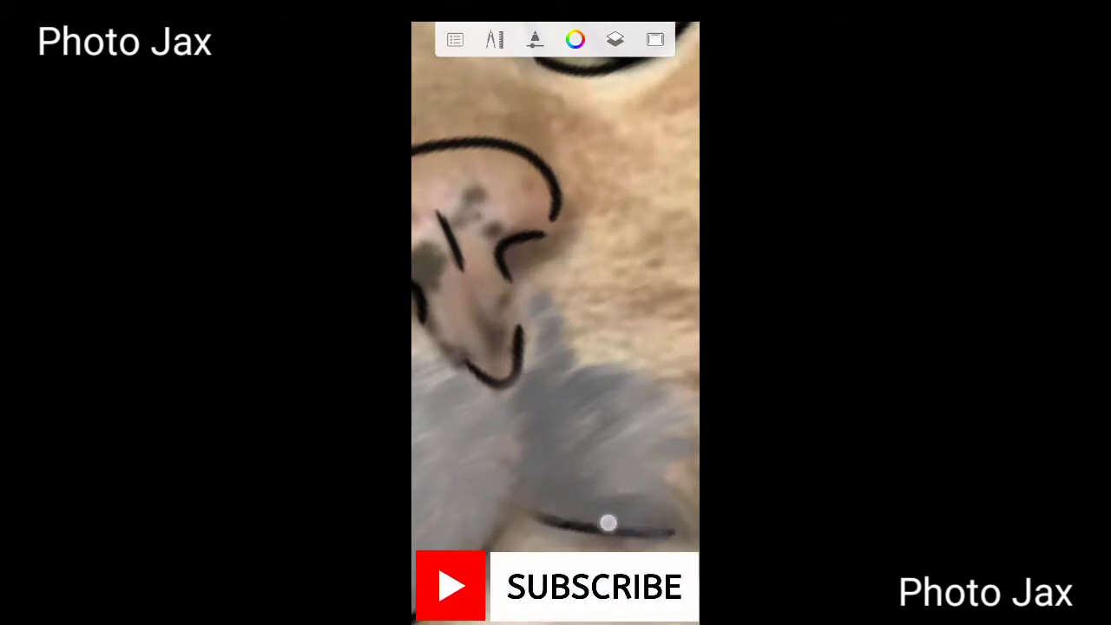
mouse_move(525, 484)
mouse_down()
mouse_move(624, 371)
mouse_move(652, 447)
mouse_up()
scroll(556, 347, down, 3)
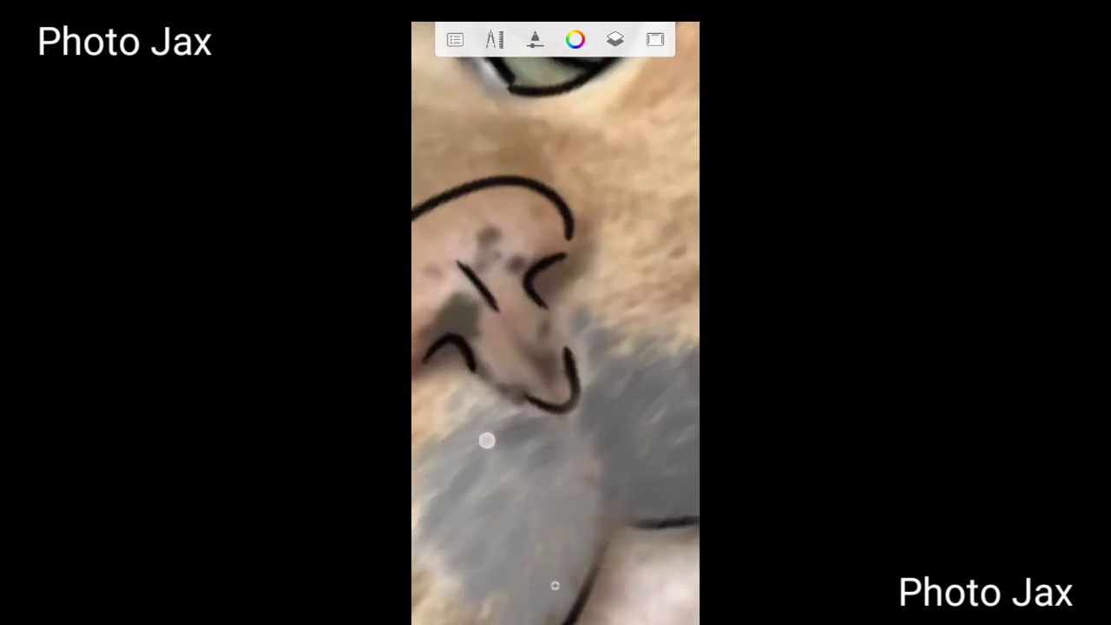
mouse_move(486, 439)
mouse_down()
mouse_move(441, 392)
mouse_move(581, 559)
mouse_up()
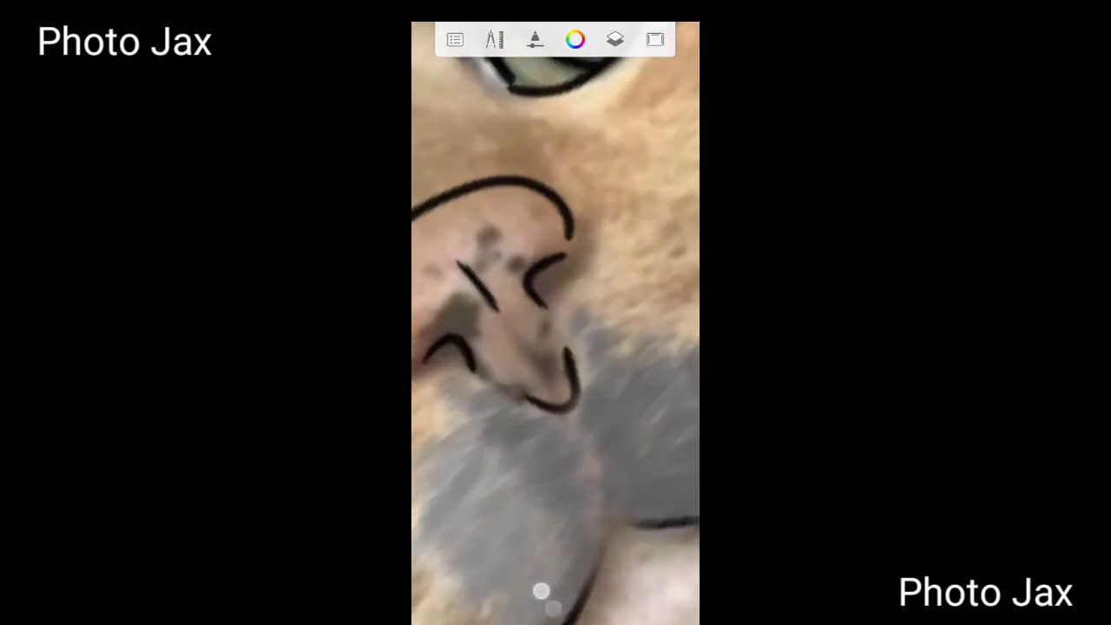
mouse_move(541, 591)
mouse_down()
mouse_move(496, 521)
mouse_move(489, 434)
mouse_move(437, 518)
mouse_move(471, 563)
mouse_up()
scroll(606, 404, down, 5)
scroll(573, 417, down, 2)
Hide the cat photo layer to check the line art, then show it again.
click(614, 39)
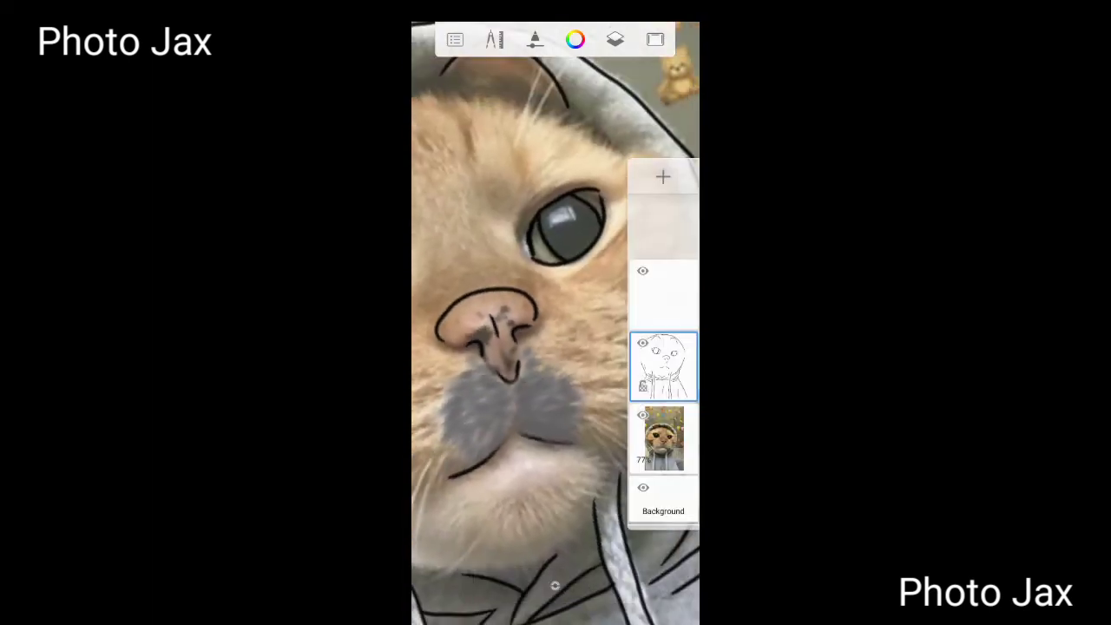
click(643, 415)
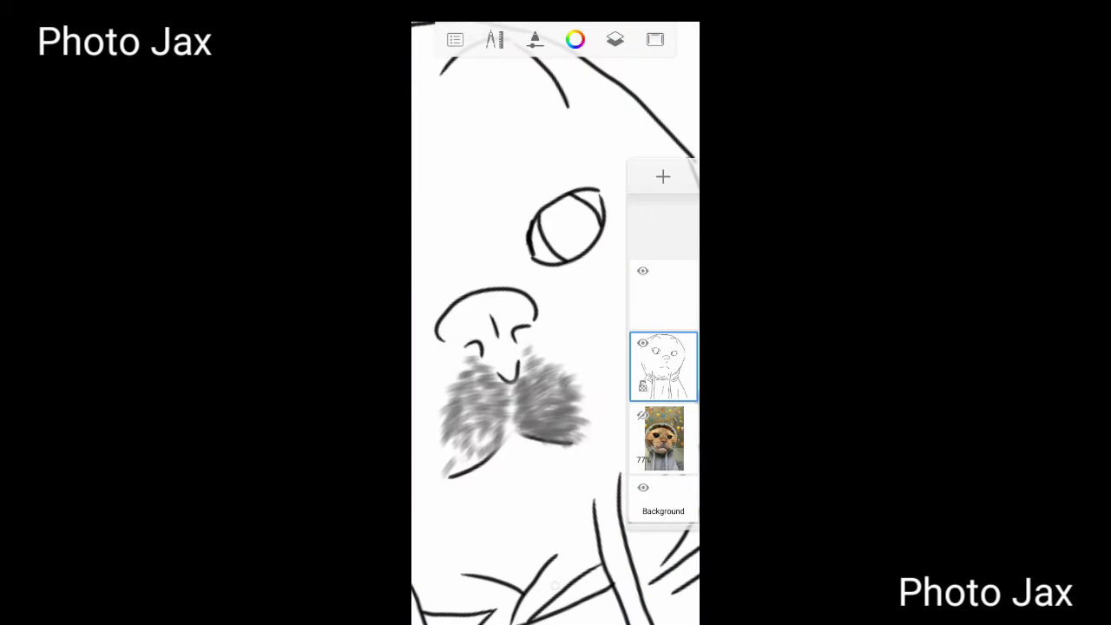
click(642, 415)
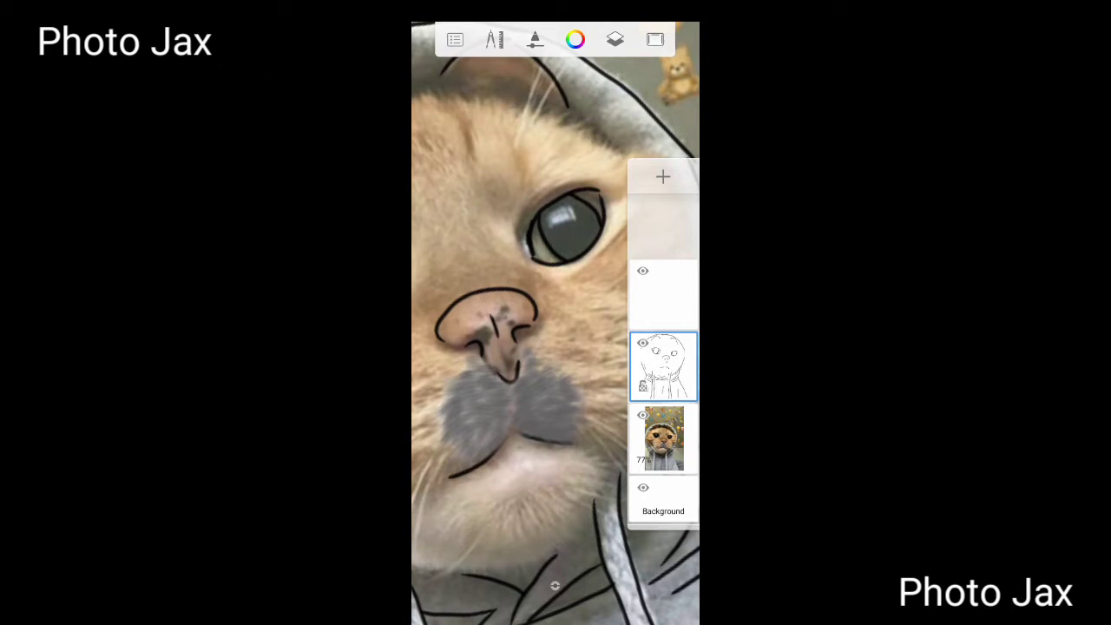
scroll(556, 313, up, 3)
click(555, 299)
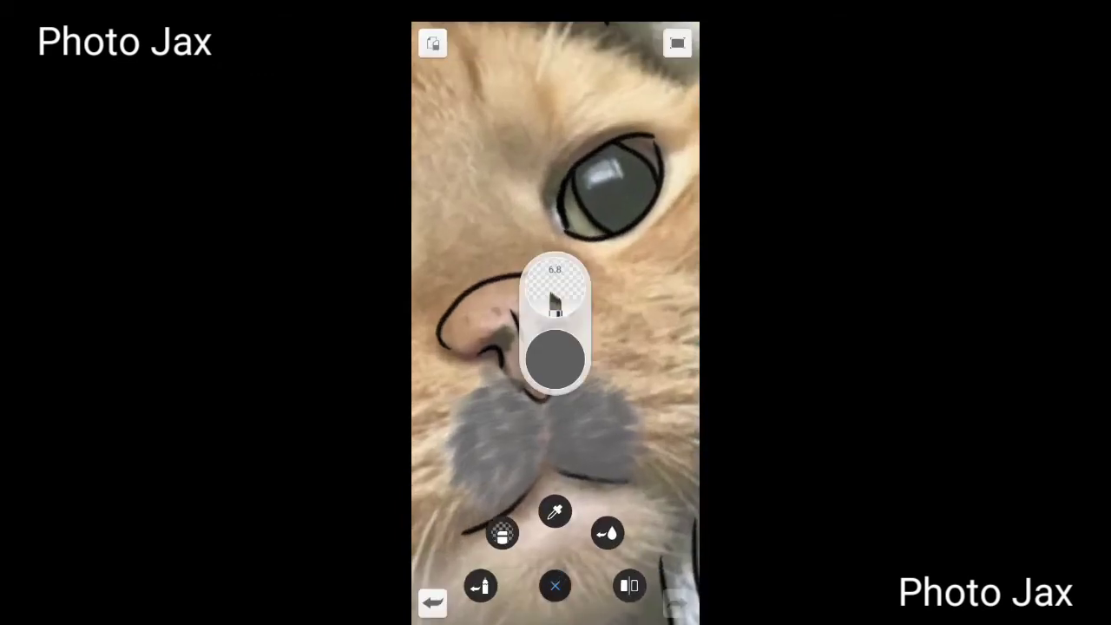
Mix a pale grey brush colour (saturation 0, raised lightness) and frame the muzzle.
click(556, 359)
mouse_move(485, 432)
mouse_down()
mouse_move(541, 433)
mouse_move(486, 432)
mouse_up()
mouse_move(509, 235)
mouse_down()
mouse_move(523, 256)
mouse_move(469, 239)
mouse_move(526, 186)
mouse_move(521, 194)
mouse_up()
click(555, 588)
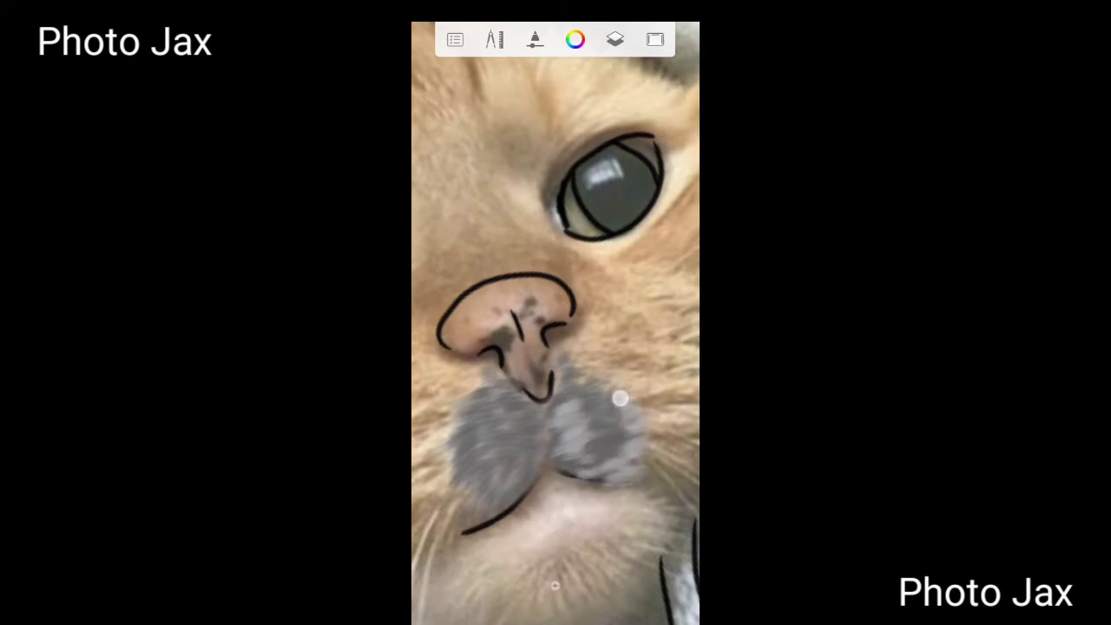
mouse_move(599, 392)
mouse_down()
mouse_move(588, 342)
mouse_move(611, 405)
mouse_move(572, 463)
mouse_up()
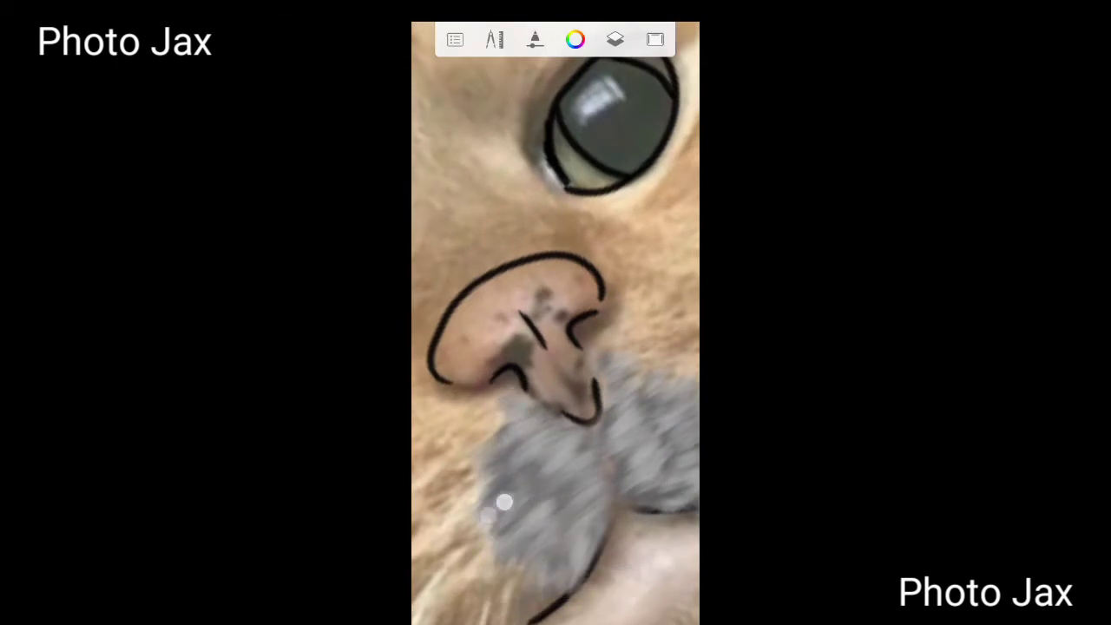
drag(528, 518, 541, 415)
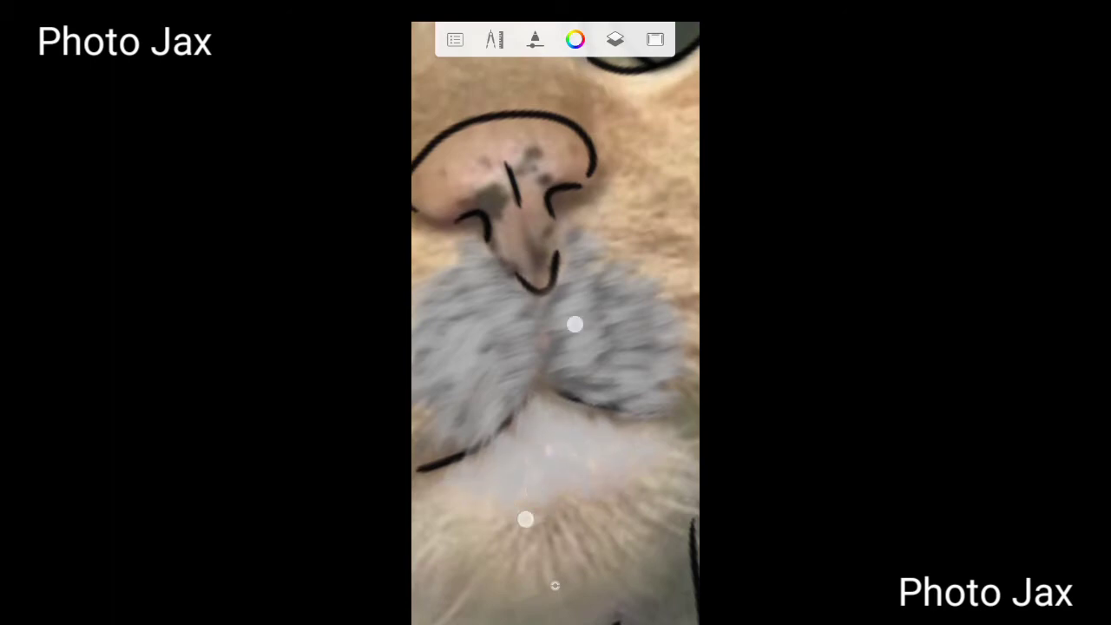
Eyedrop the fur colour beside the cat's nose as the brush colour.
scroll(549, 422, down, 3)
scroll(549, 422, down, 2)
scroll(560, 388, up, 2)
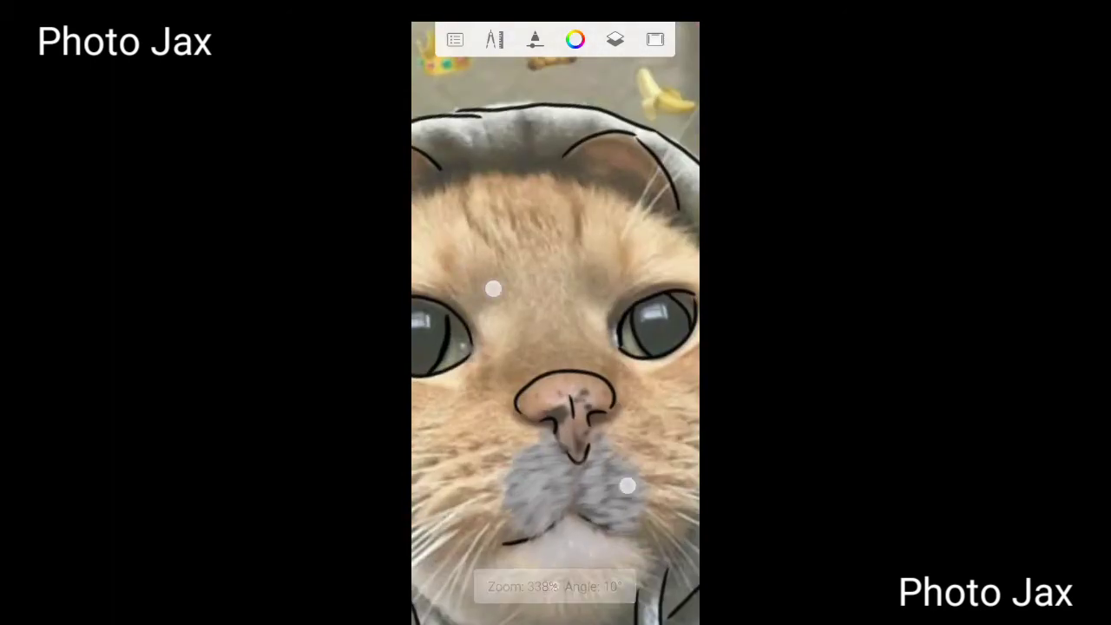
scroll(560, 389, up, 2)
scroll(555, 358, down, 2)
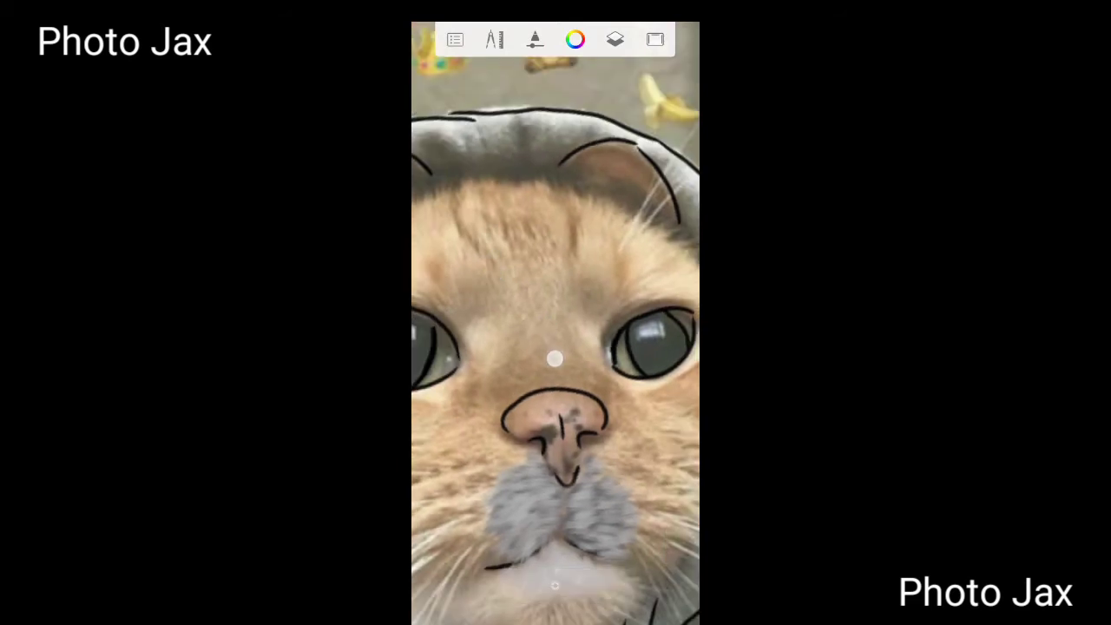
scroll(562, 300, down, 1)
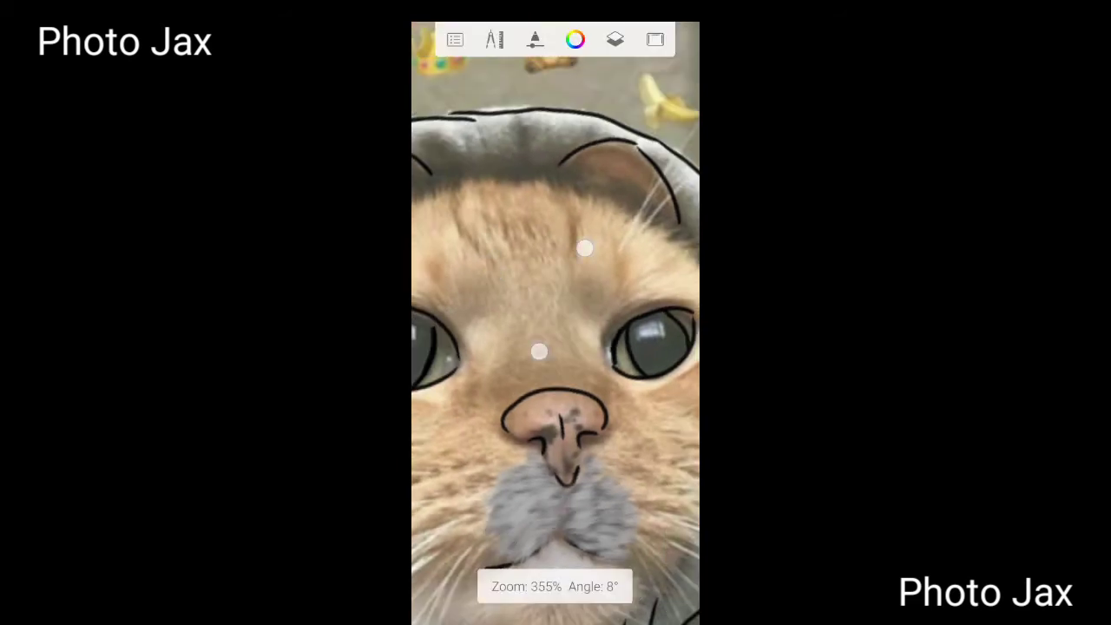
scroll(561, 300, down, 3)
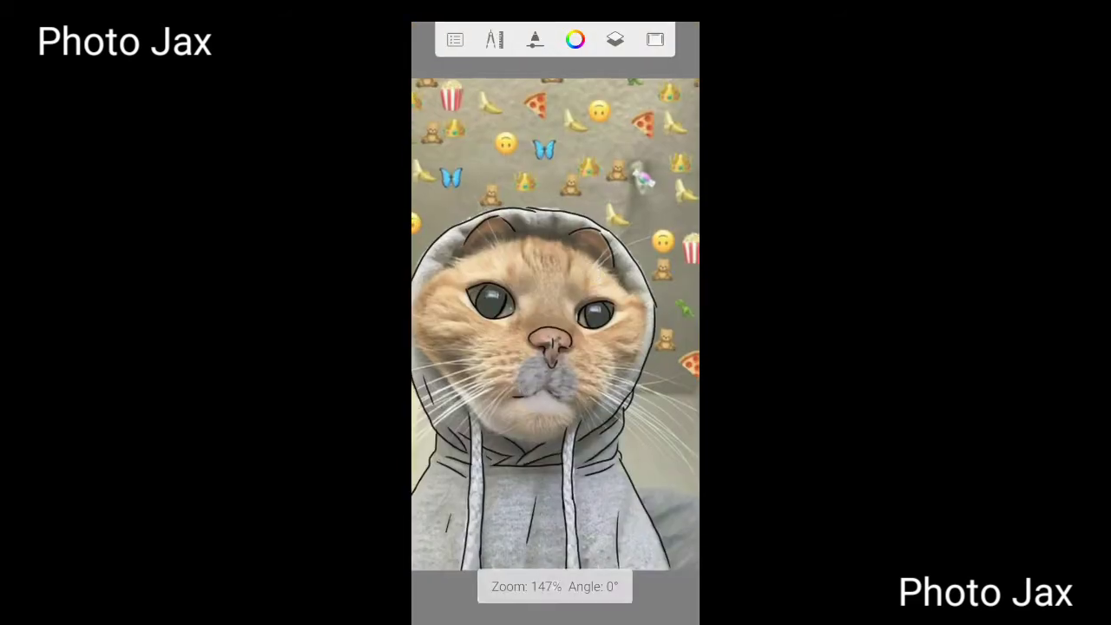
click(576, 39)
click(550, 587)
scroll(556, 348, up, 3)
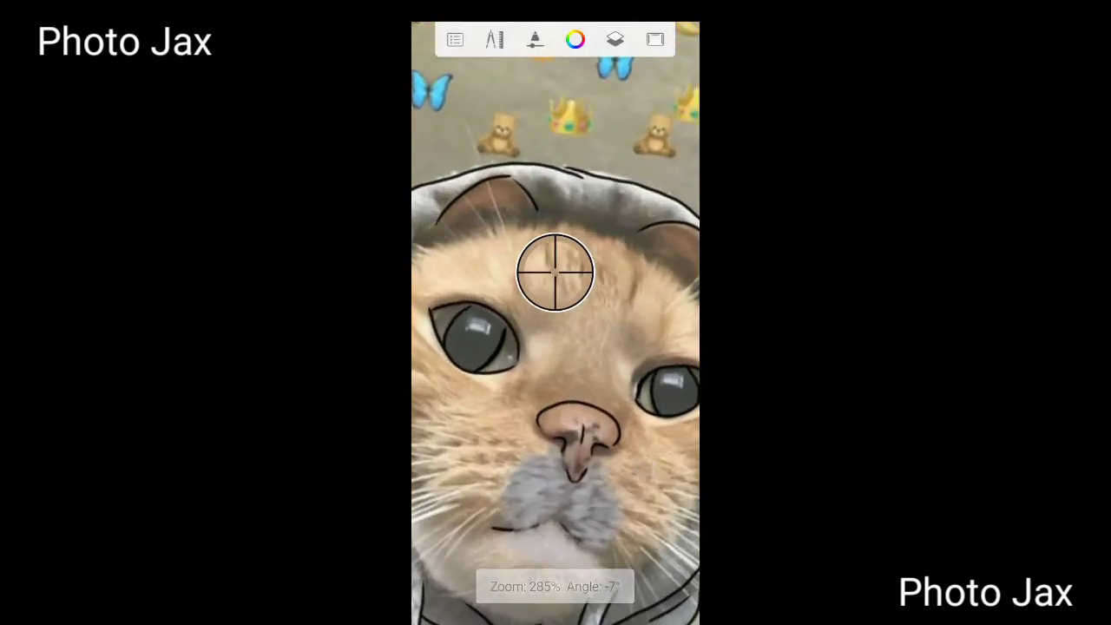
scroll(556, 347, down, 2)
mouse_move(556, 266)
mouse_down()
mouse_move(624, 342)
mouse_move(609, 324)
mouse_up()
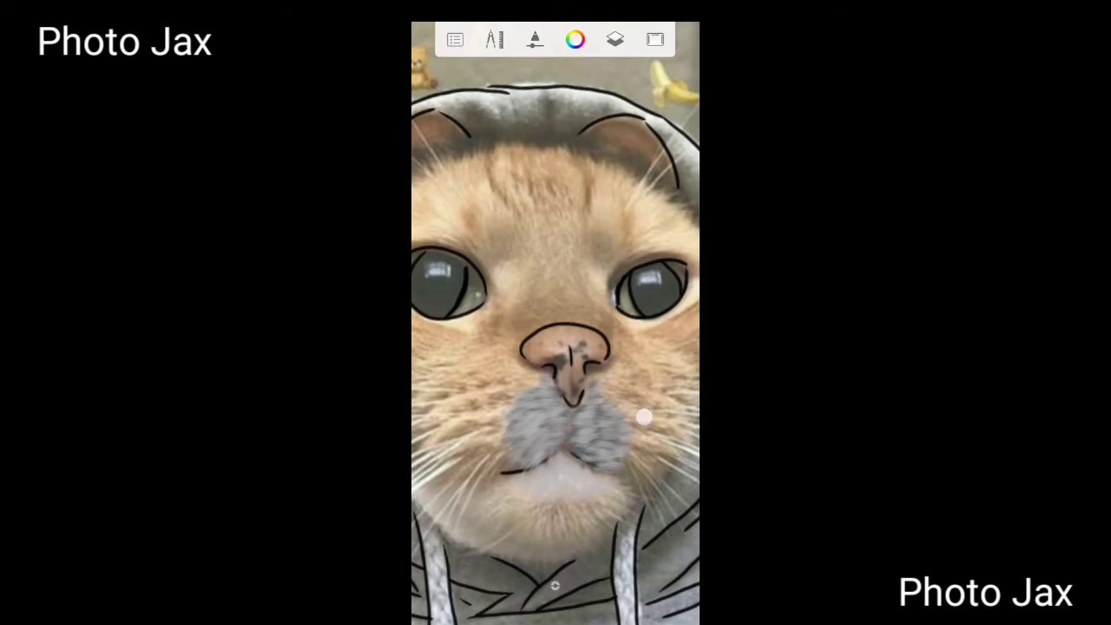
Zoom back in on the cat's eye and bring up the quick brush controls.
scroll(573, 365, up, 5)
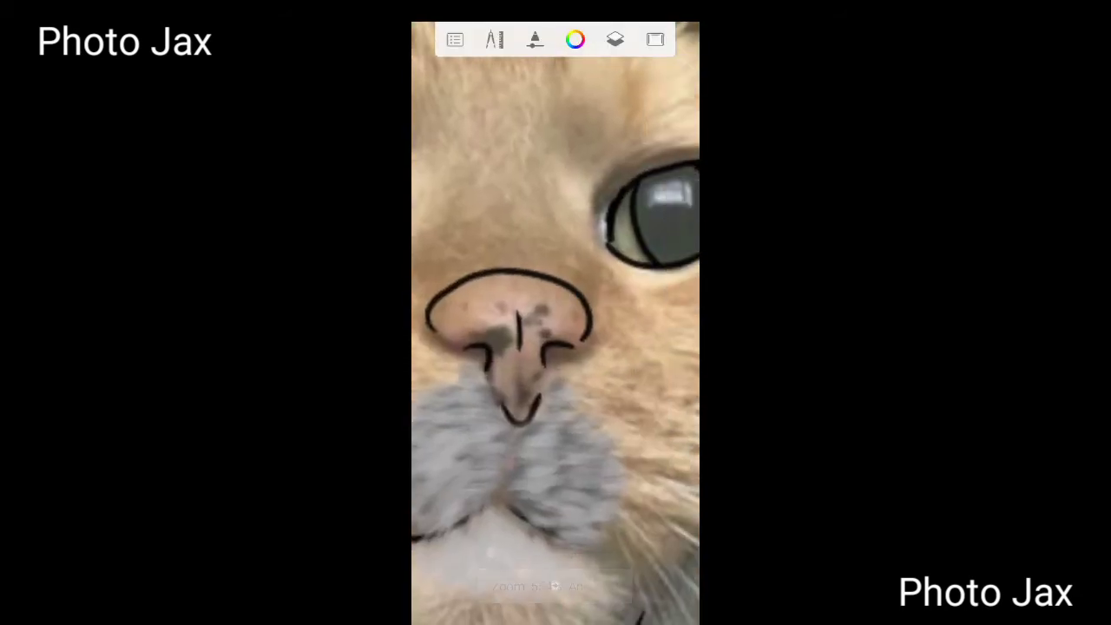
scroll(597, 396, down, 5)
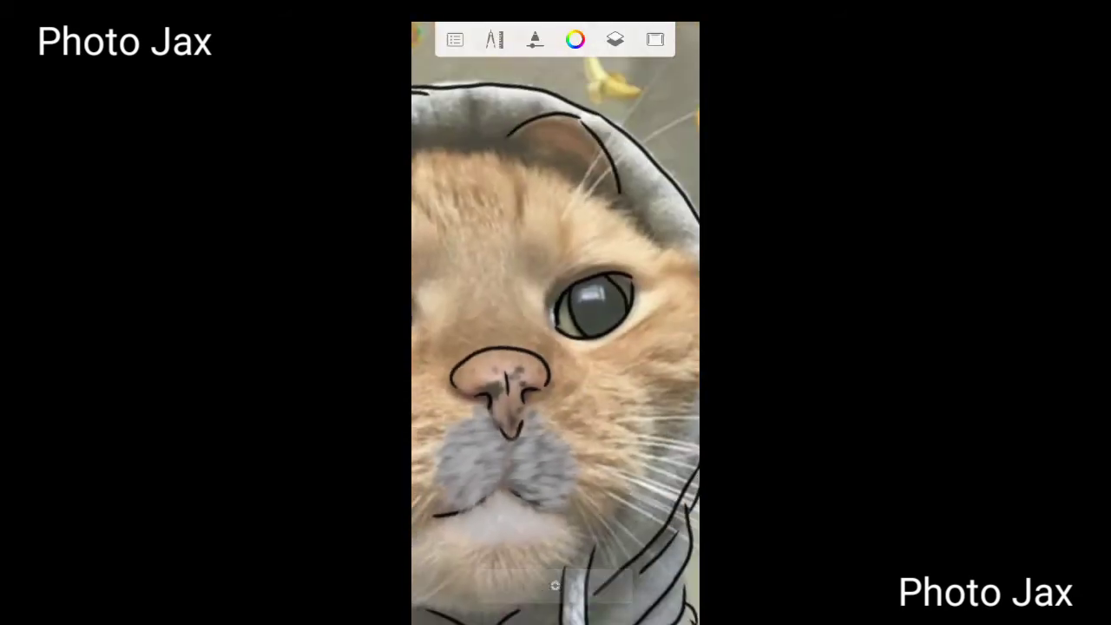
scroll(573, 417, up, 5)
scroll(573, 435, up, 2)
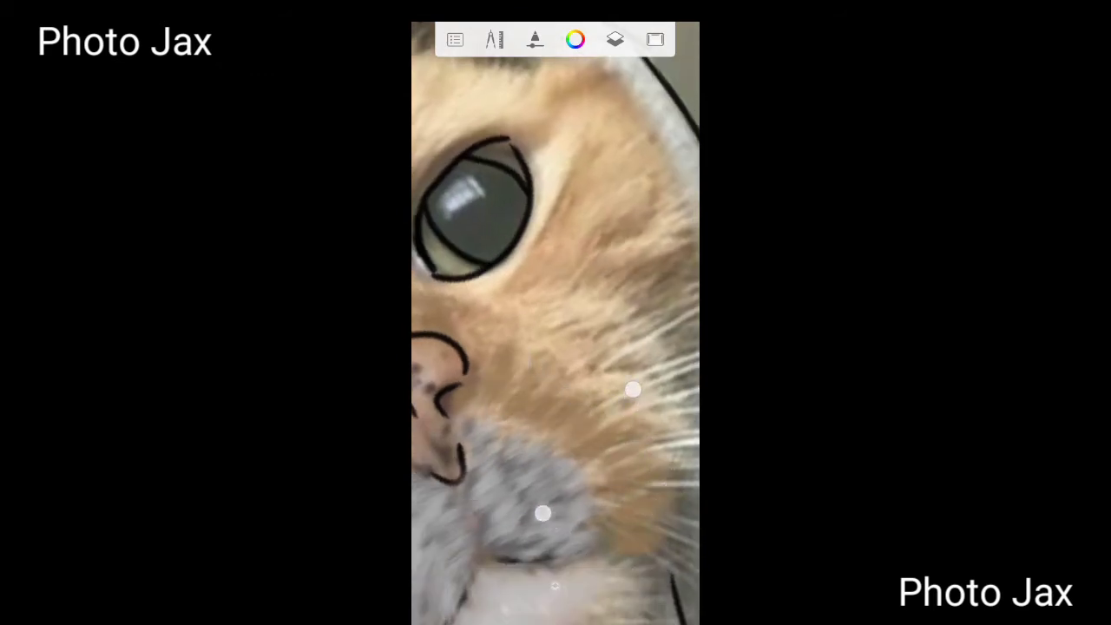
scroll(588, 451, down, 5)
scroll(587, 452, up, 5)
scroll(573, 459, up, 3)
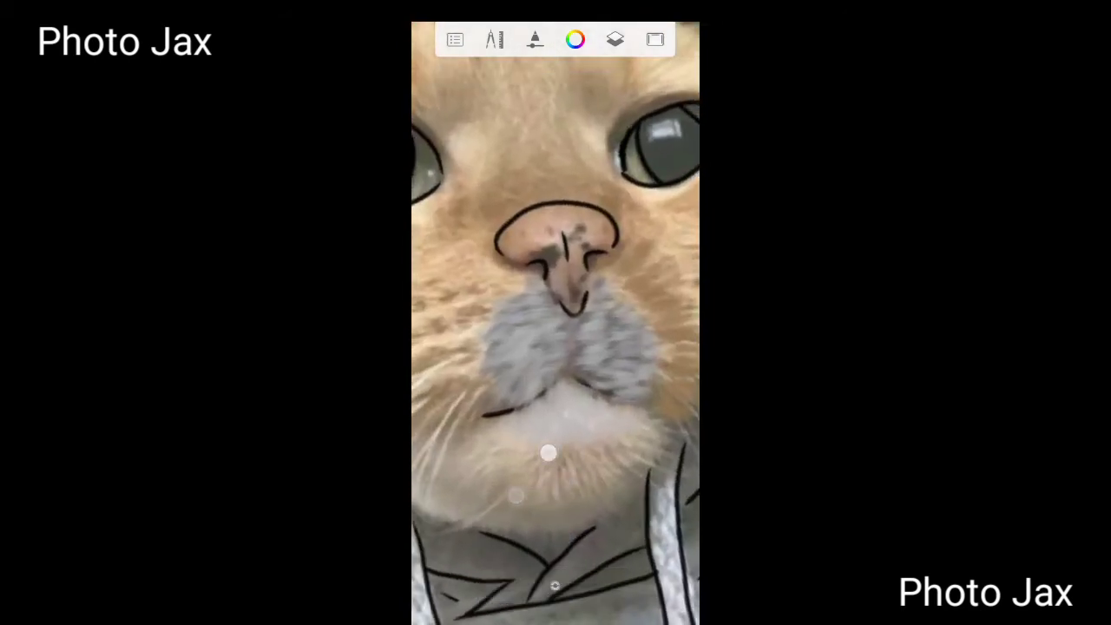
drag(554, 510, 506, 507)
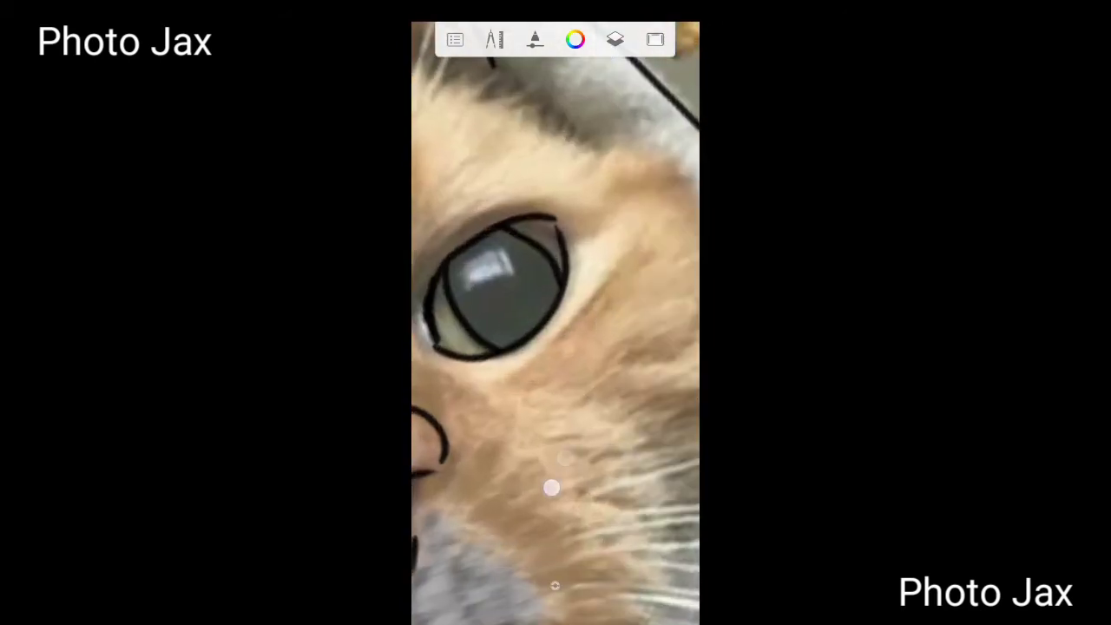
click(555, 586)
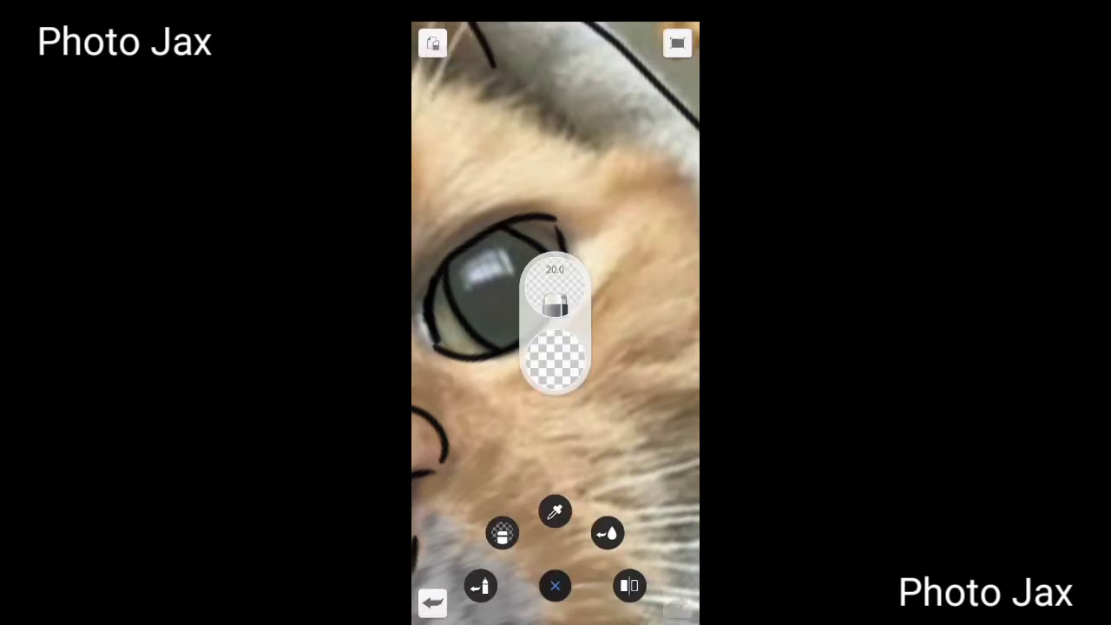
Choose a fur brush from the Brush Library and set the colour to brown.
click(556, 295)
click(462, 268)
click(556, 361)
click(555, 588)
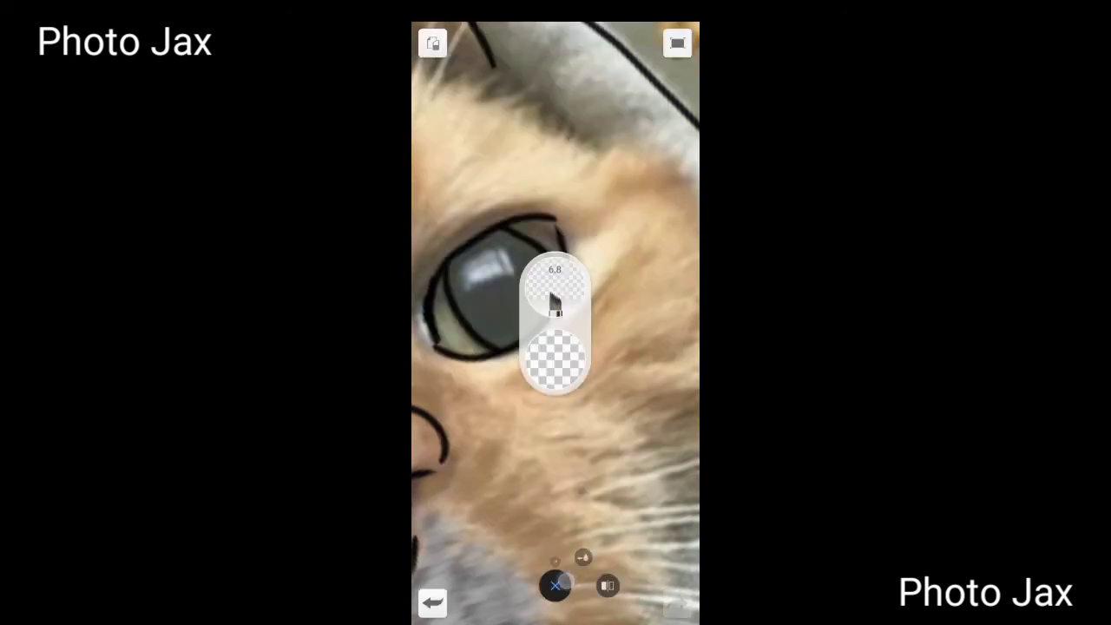
click(607, 533)
click(555, 588)
click(591, 439)
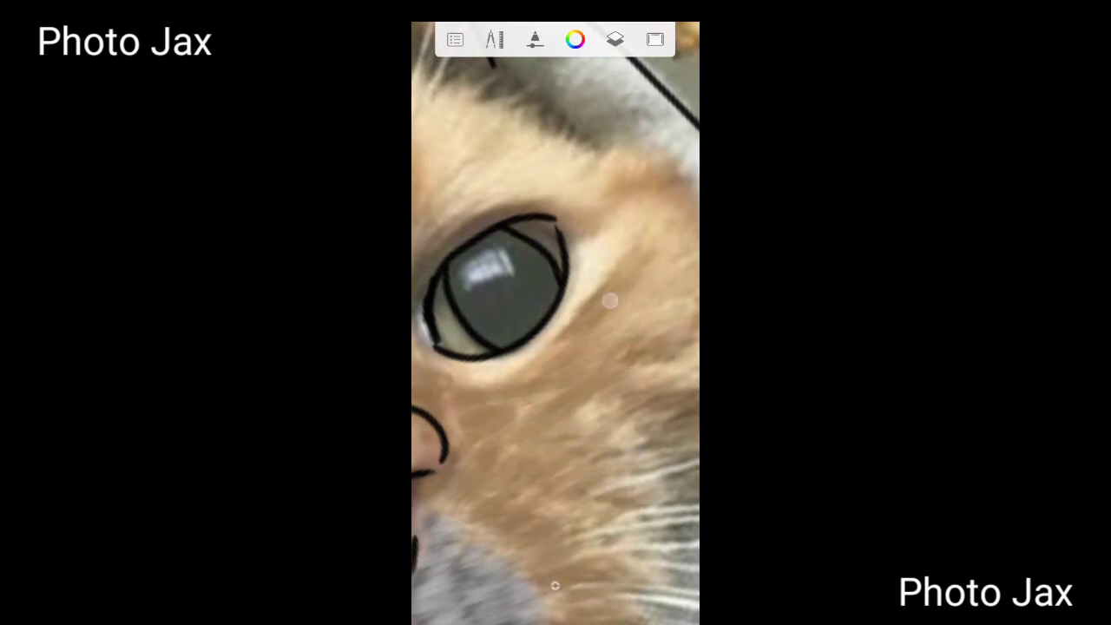
Frame the cheek below the cat's eye for painting fur.
drag(564, 315, 583, 258)
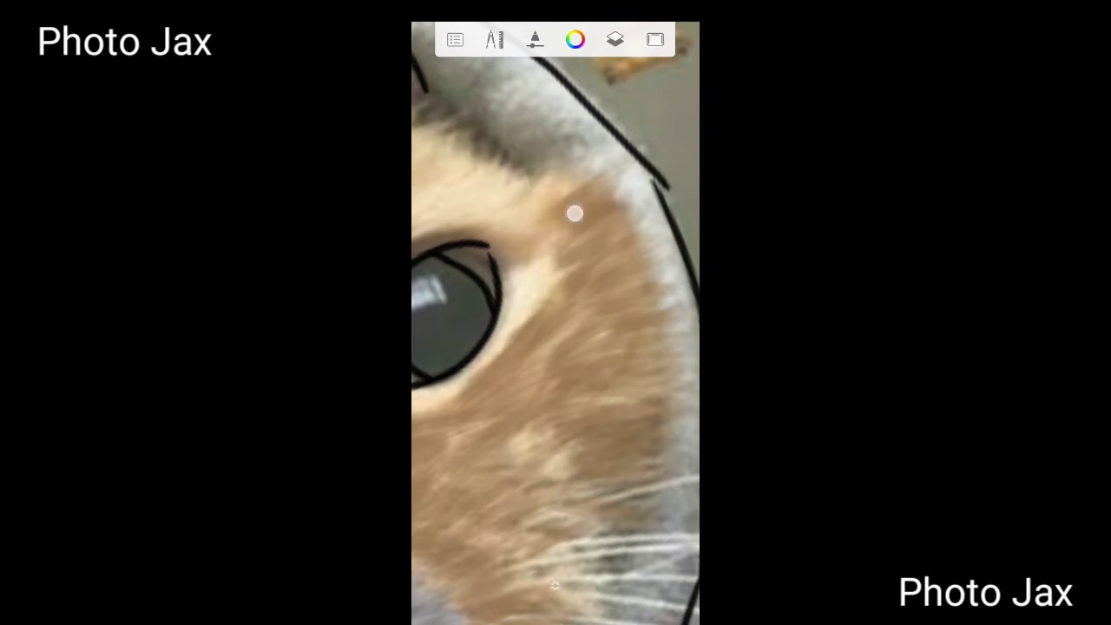
scroll(575, 214, down, 5)
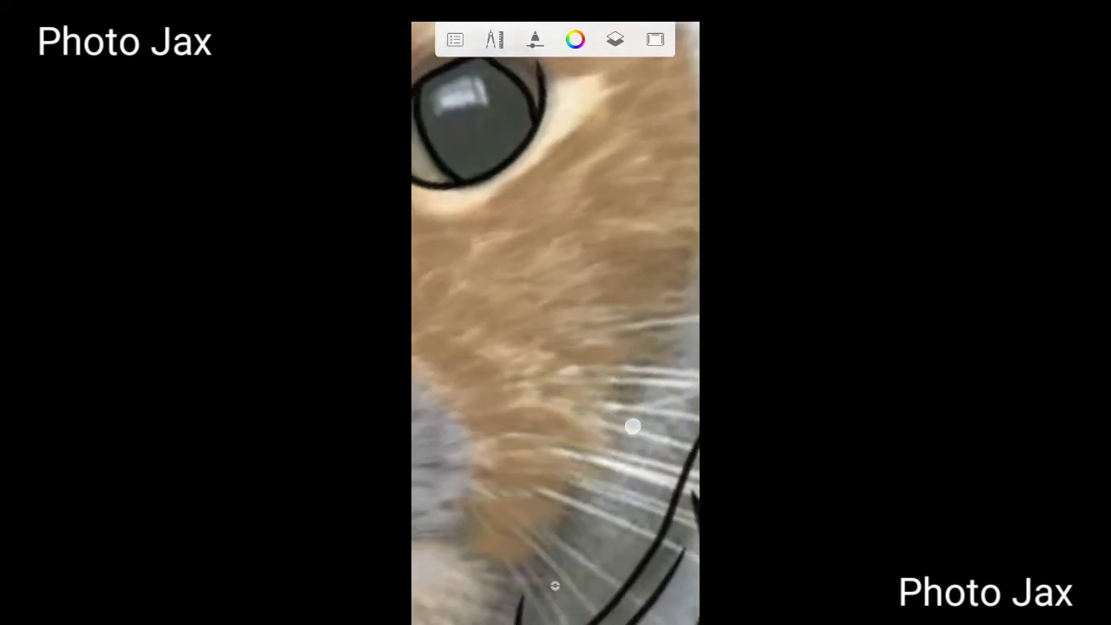
scroll(633, 427, down, 5)
scroll(610, 325, up, 5)
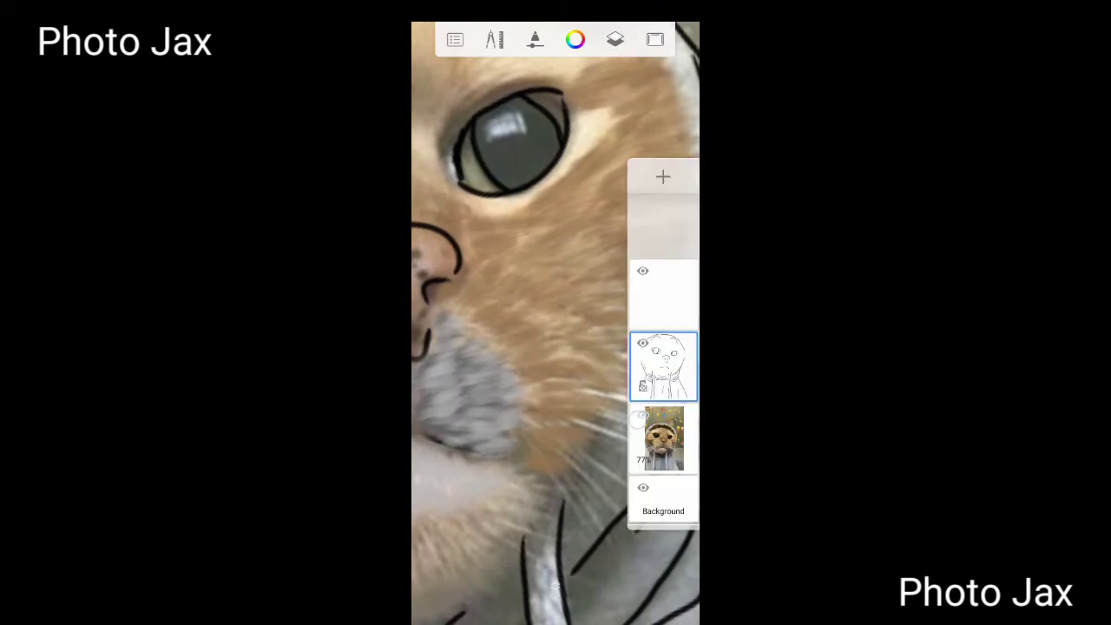
scroll(631, 319, down, 3)
scroll(631, 319, up, 2)
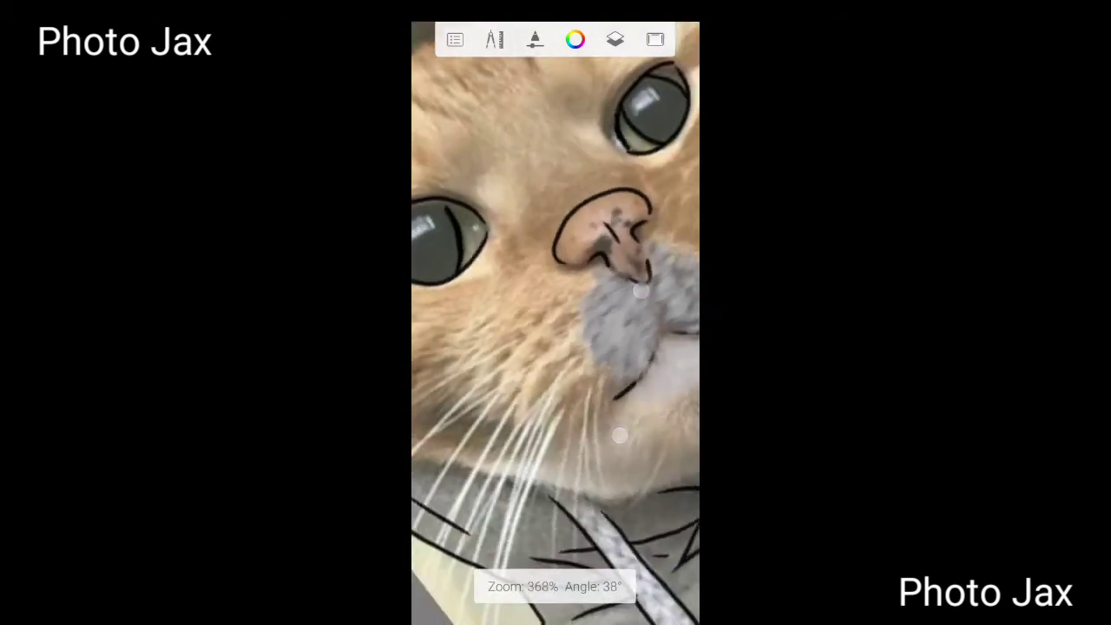
scroll(610, 304, up, 2)
mouse_move(533, 287)
mouse_down()
mouse_move(509, 297)
mouse_move(498, 359)
mouse_move(560, 394)
mouse_move(575, 448)
mouse_up()
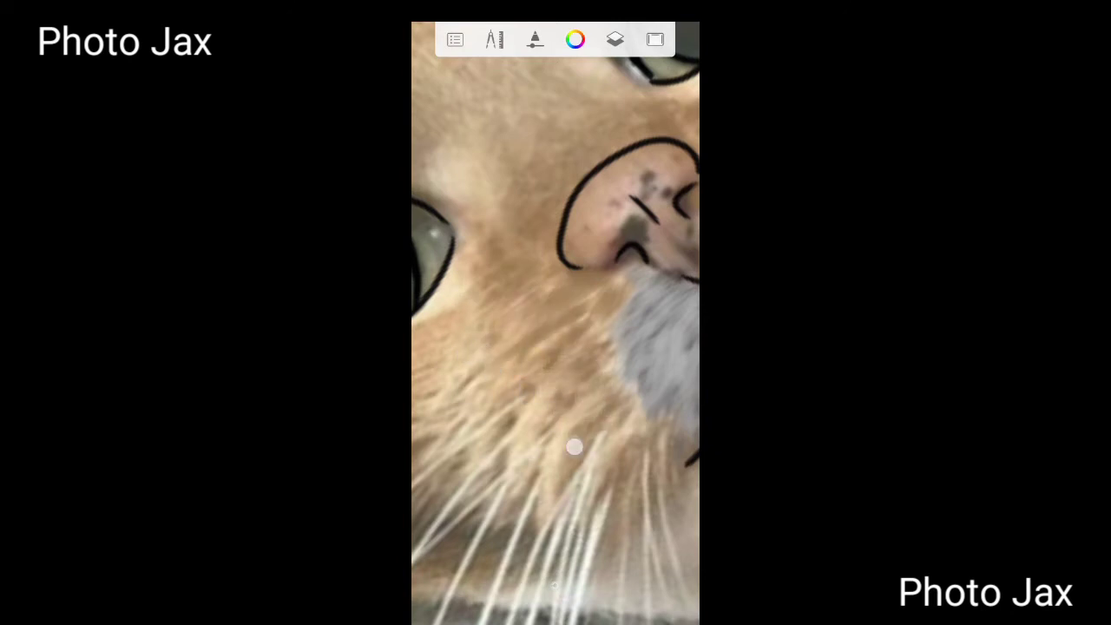
mouse_move(650, 472)
mouse_down()
mouse_move(577, 434)
mouse_move(528, 335)
mouse_up()
scroll(527, 335, down, 2)
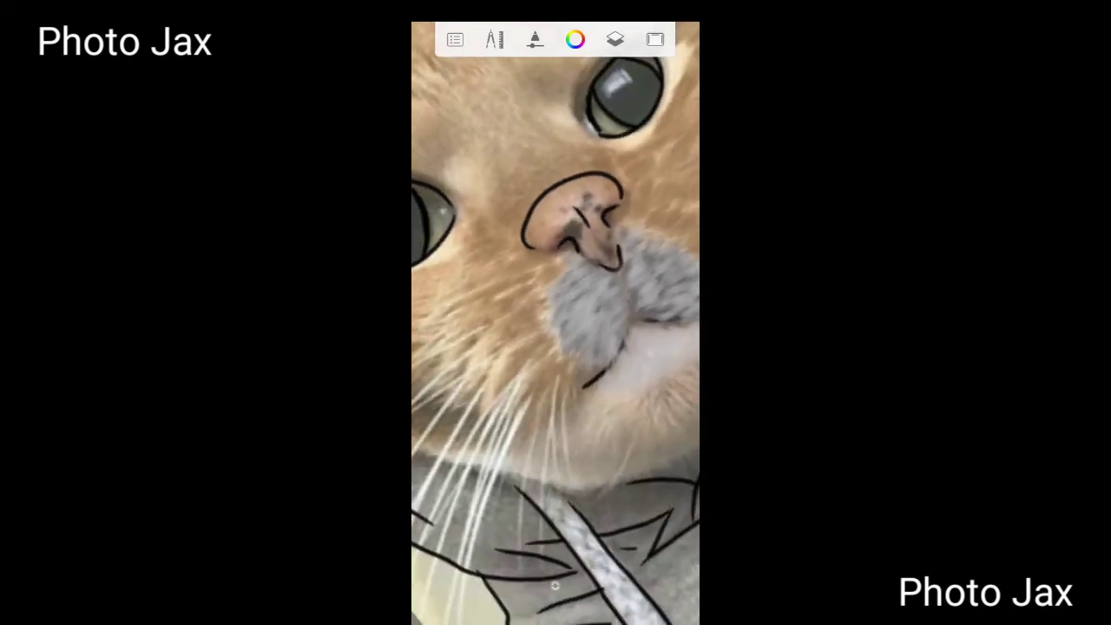
scroll(533, 421, down, 2)
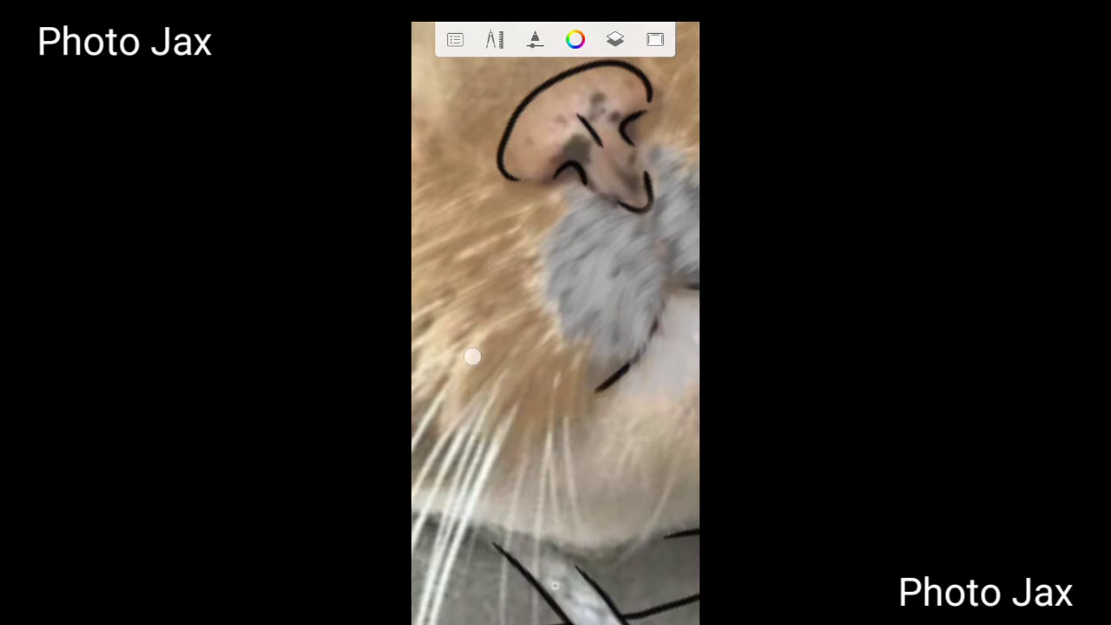
drag(535, 434, 555, 480)
mouse_move(489, 442)
mouse_down()
mouse_move(579, 460)
mouse_move(501, 485)
mouse_up()
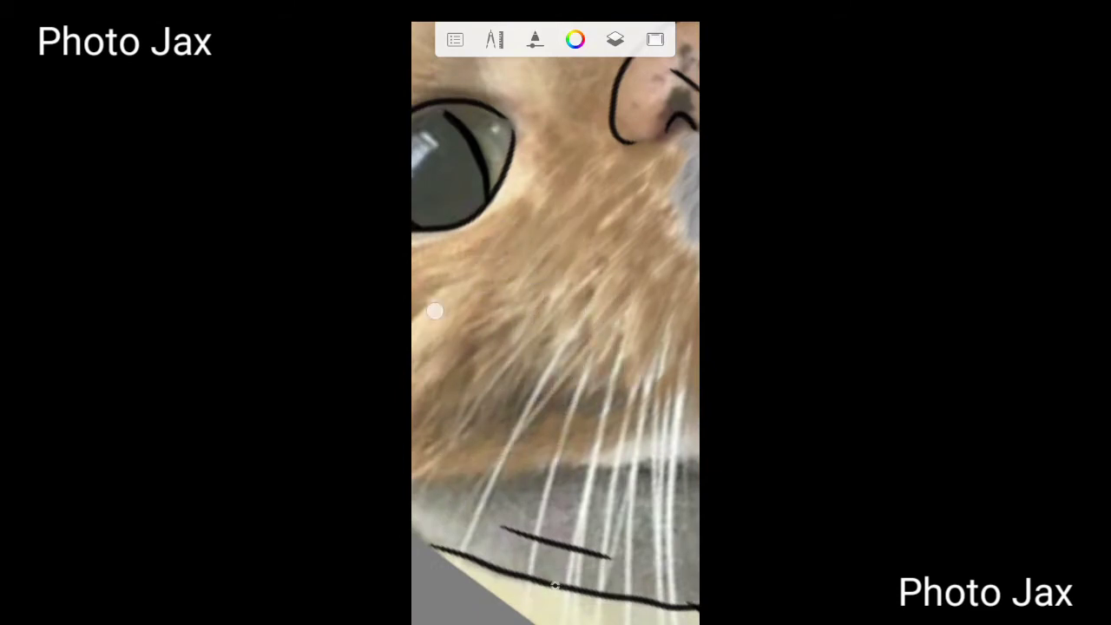
drag(529, 228, 592, 261)
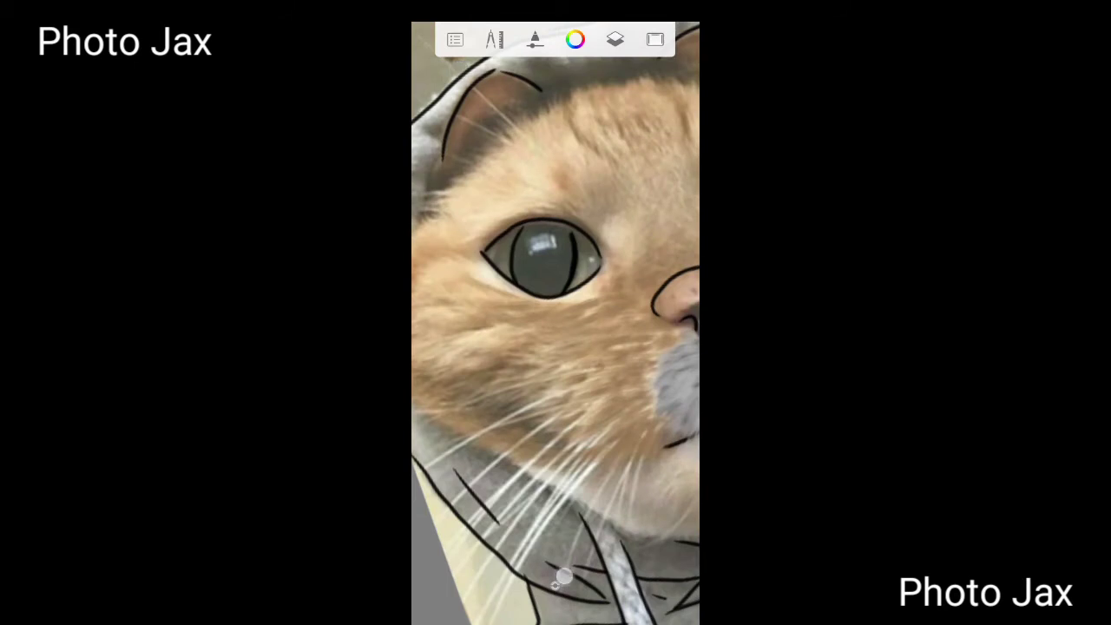
mouse_move(478, 391)
mouse_down()
mouse_move(526, 454)
mouse_move(496, 376)
mouse_up()
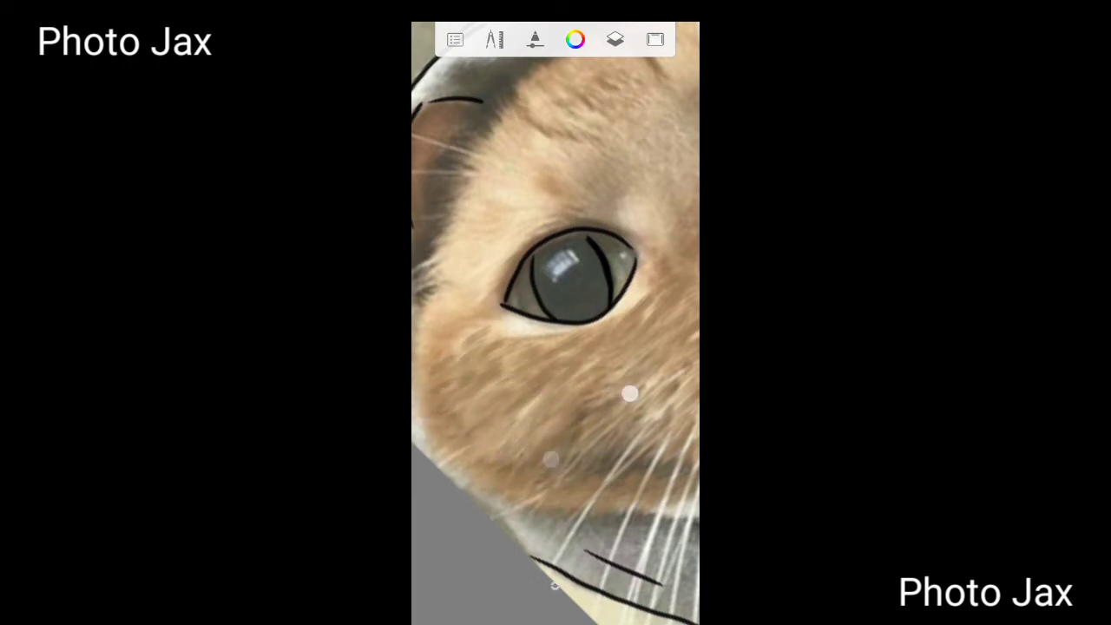
drag(630, 393, 502, 393)
drag(530, 466, 543, 454)
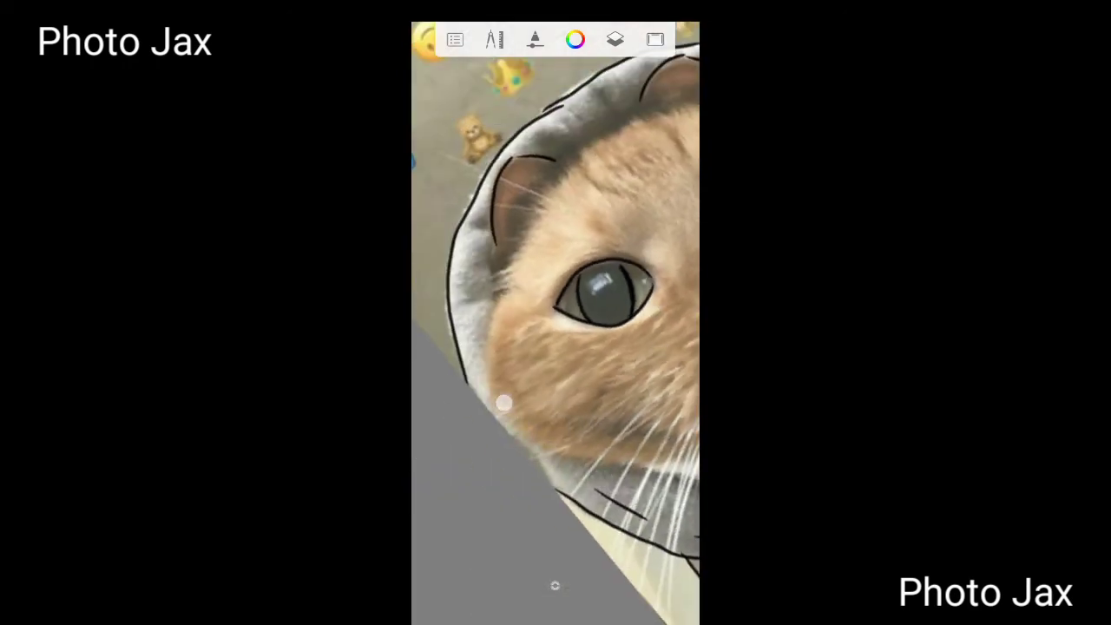
drag(485, 326, 478, 350)
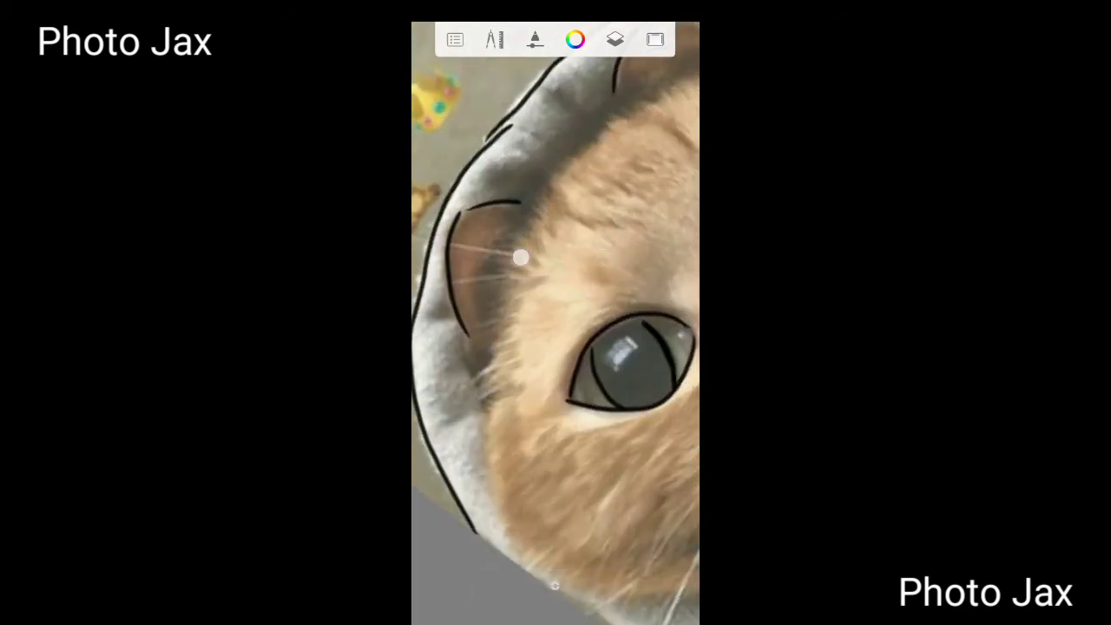
mouse_move(589, 129)
mouse_down()
mouse_move(566, 199)
mouse_move(520, 226)
mouse_up()
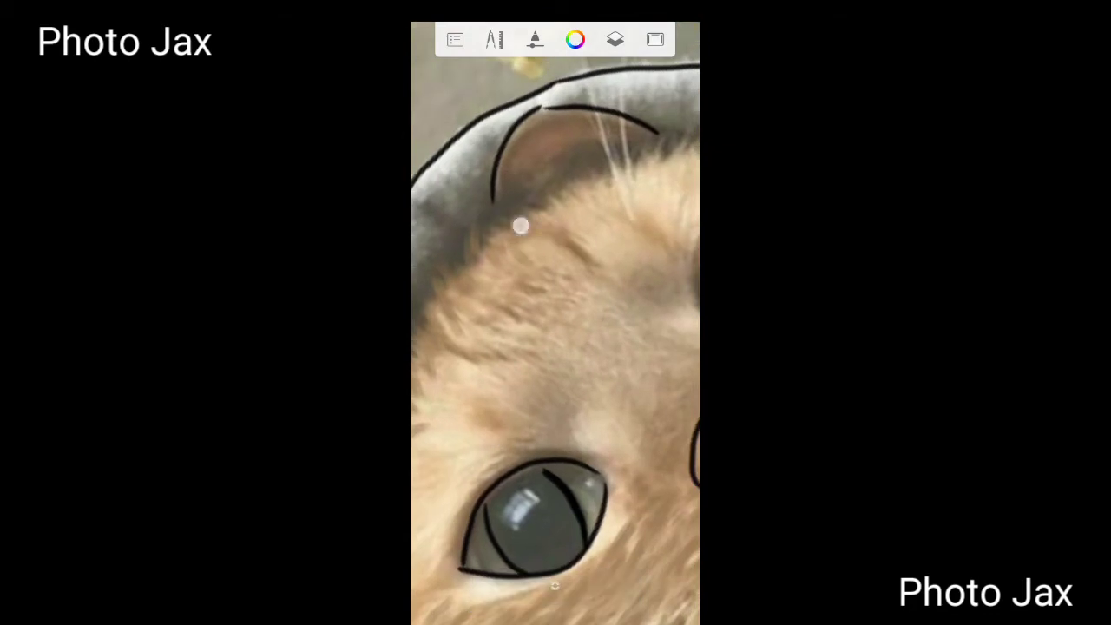
drag(621, 170, 599, 255)
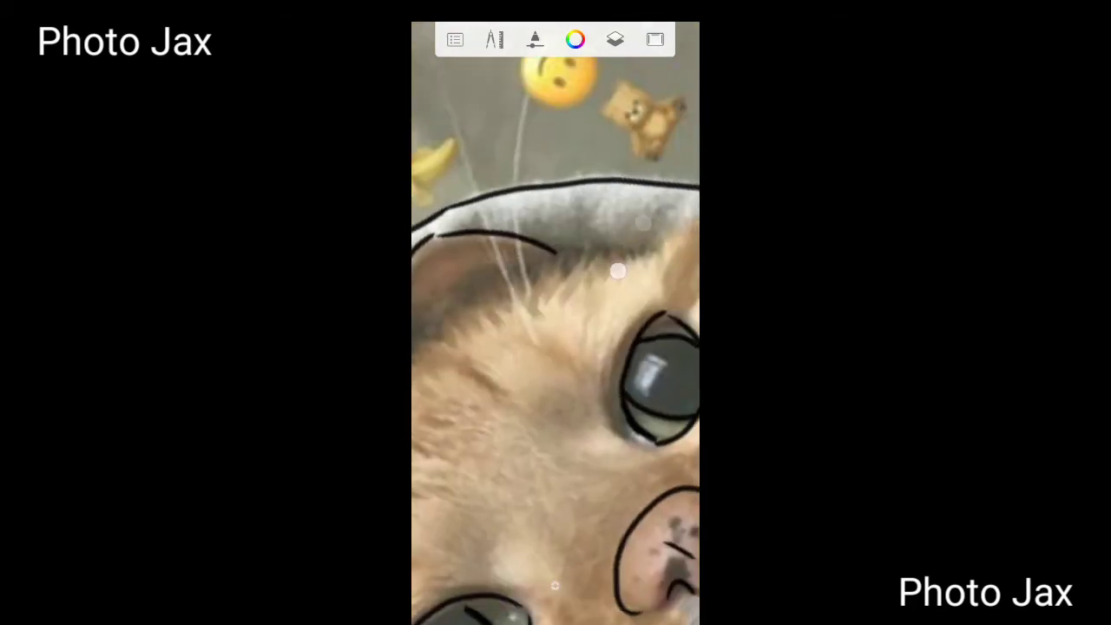
drag(544, 428, 523, 423)
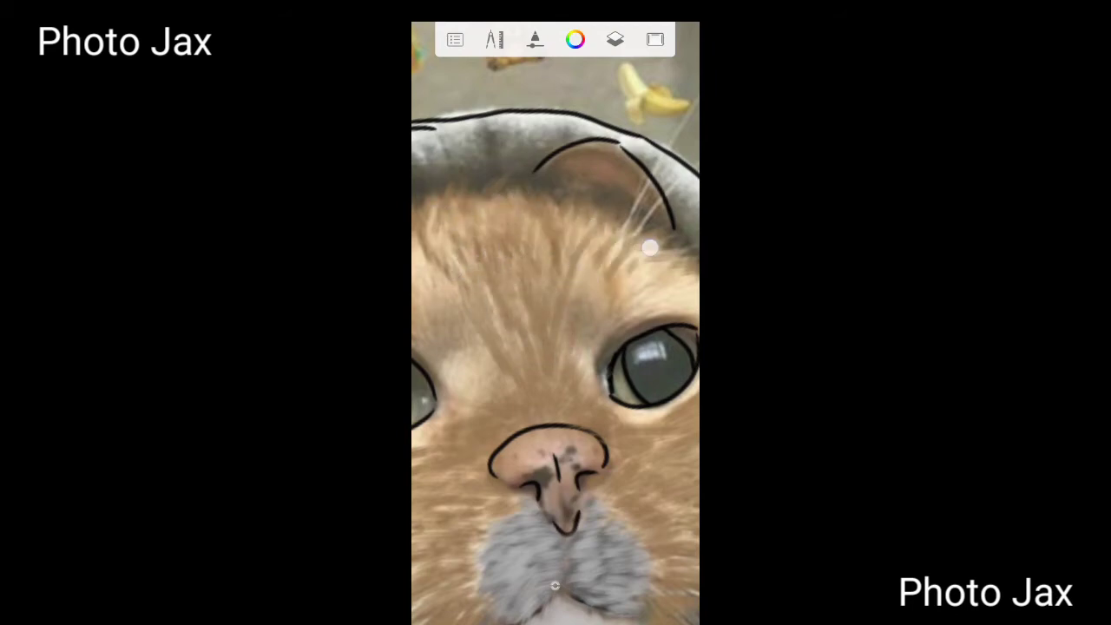
drag(634, 242, 531, 227)
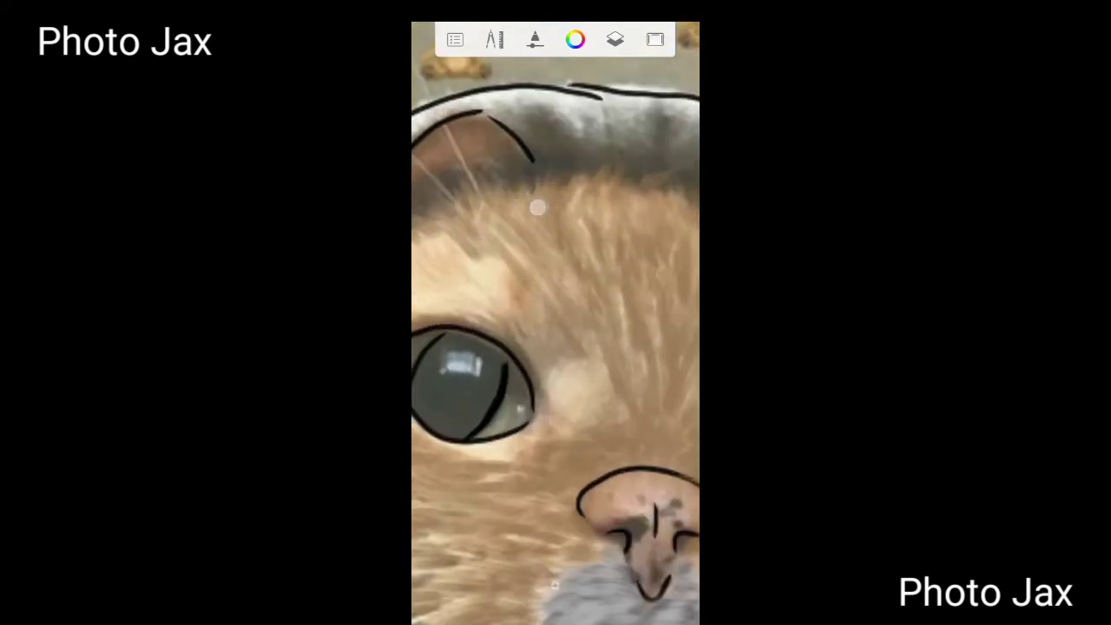
drag(484, 327, 553, 379)
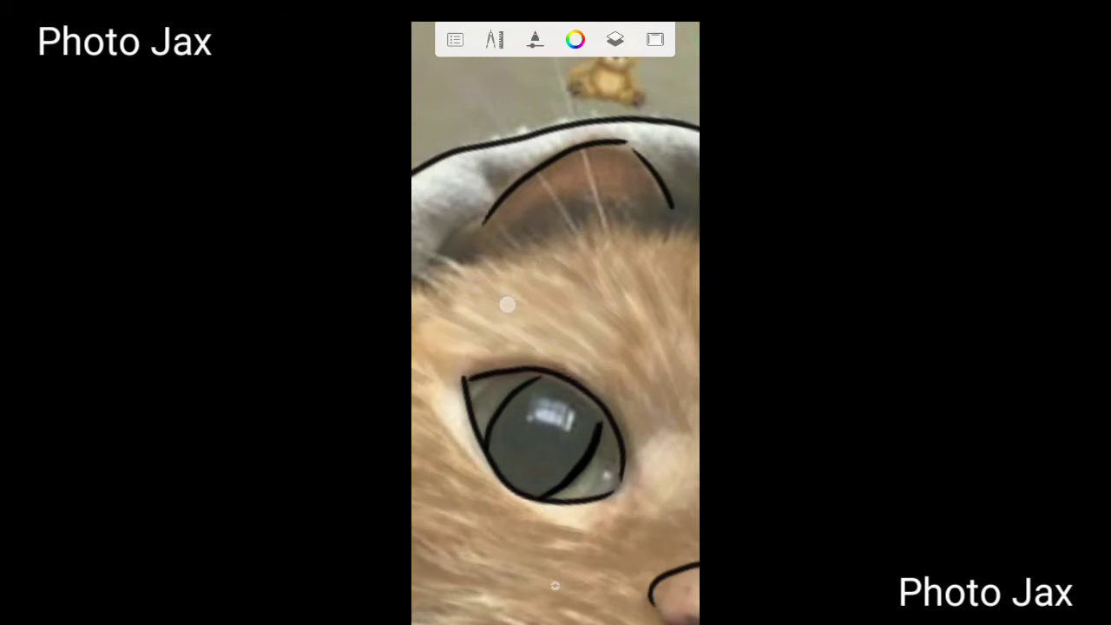
mouse_move(582, 347)
mouse_down()
mouse_move(517, 278)
mouse_move(529, 343)
mouse_move(615, 248)
mouse_up()
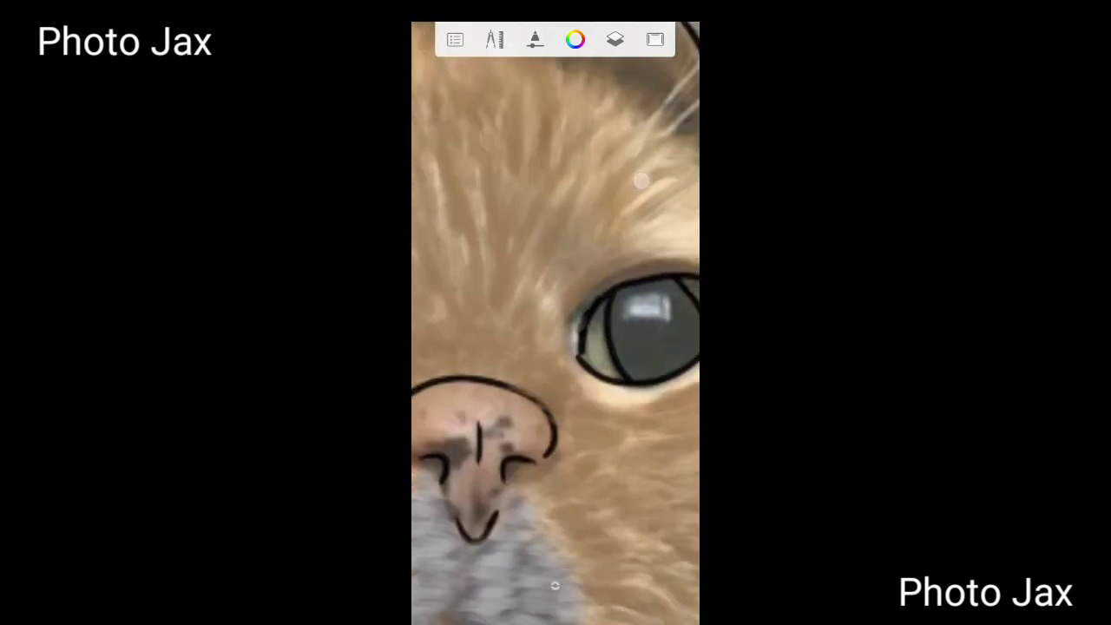
drag(687, 171, 574, 182)
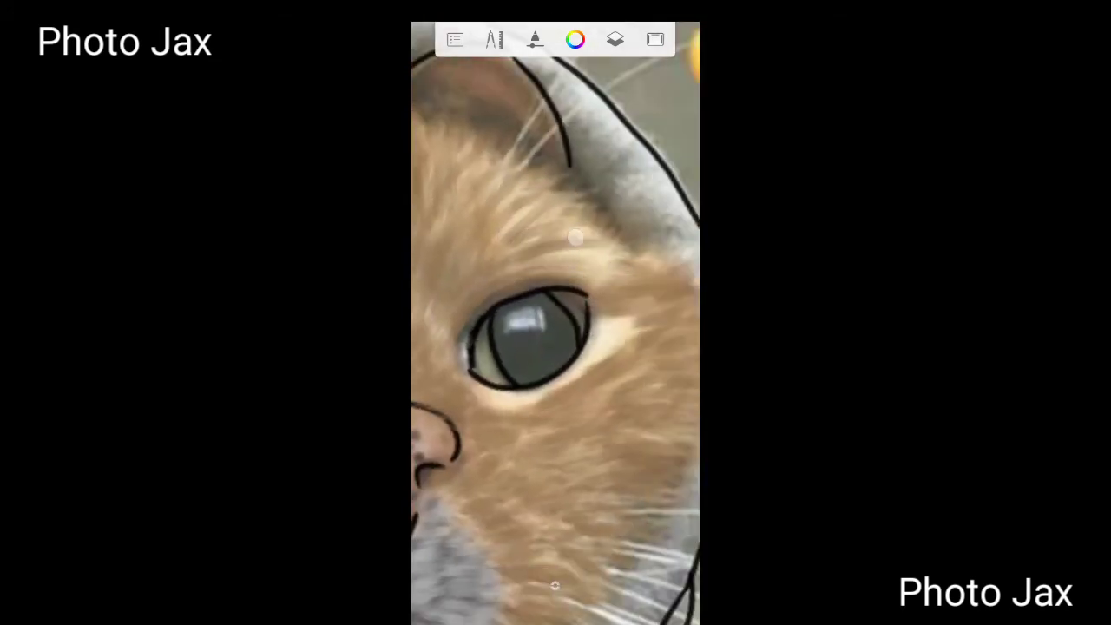
mouse_move(539, 395)
mouse_down()
mouse_move(568, 385)
mouse_move(649, 278)
mouse_up()
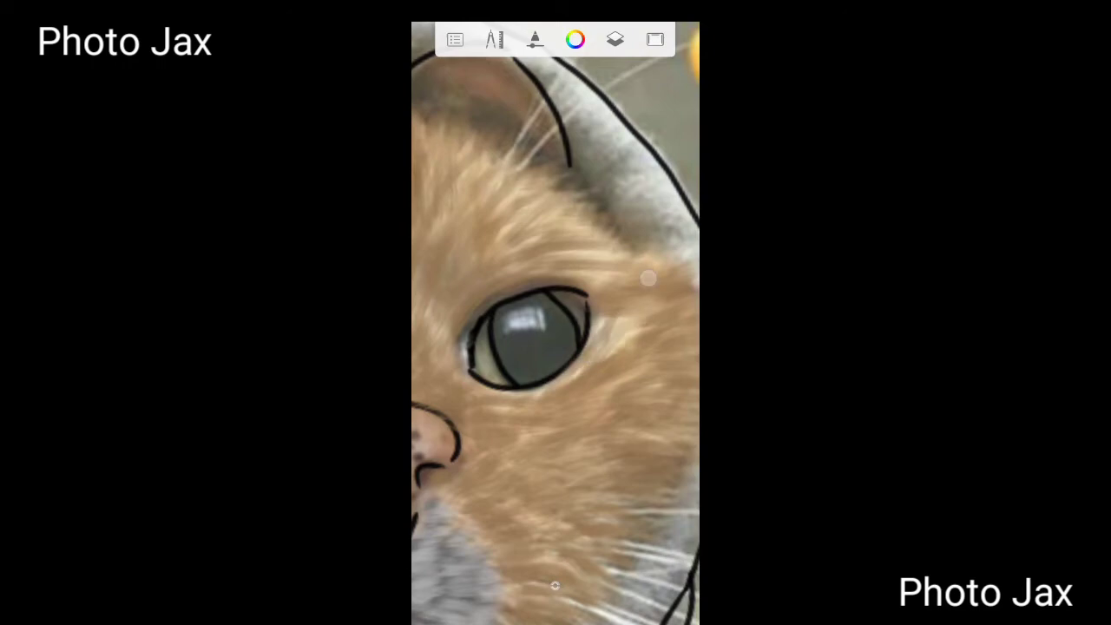
mouse_move(634, 325)
mouse_down()
mouse_move(495, 397)
mouse_move(461, 347)
mouse_move(451, 360)
mouse_move(463, 318)
mouse_up()
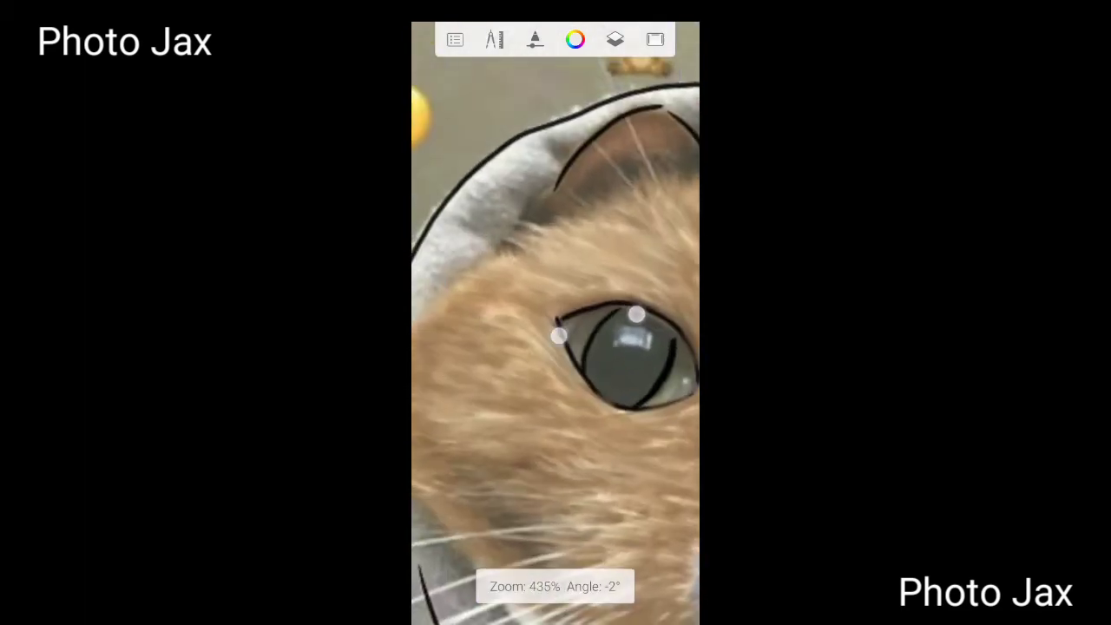
mouse_move(635, 313)
mouse_down()
mouse_move(574, 373)
mouse_move(608, 347)
mouse_up()
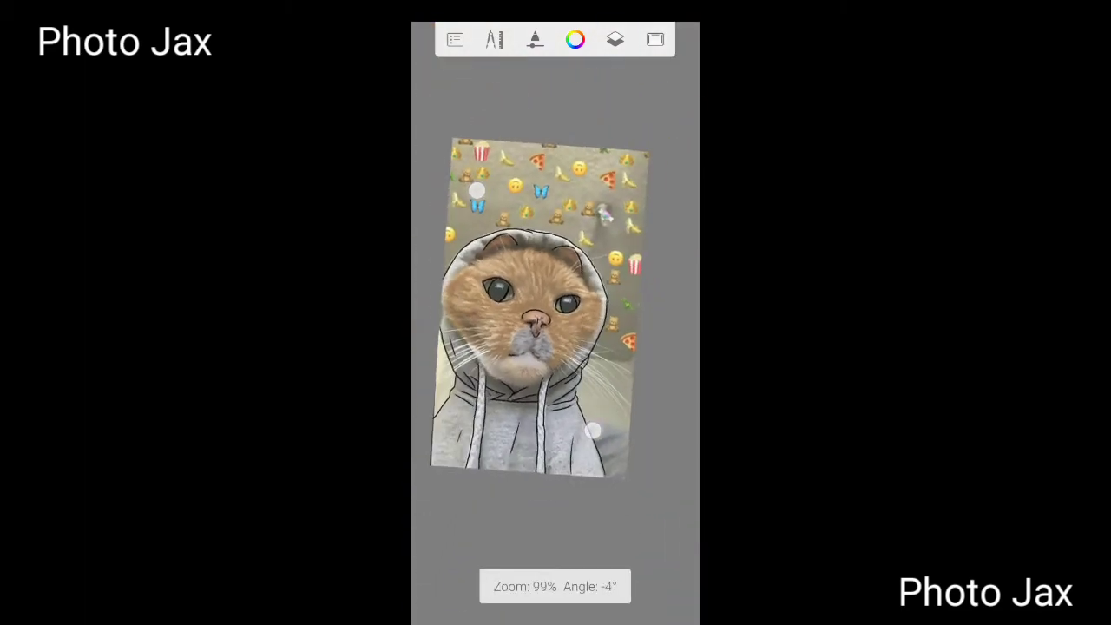
Toggle the reference photo layer off and on to compare it with the painting.
click(643, 415)
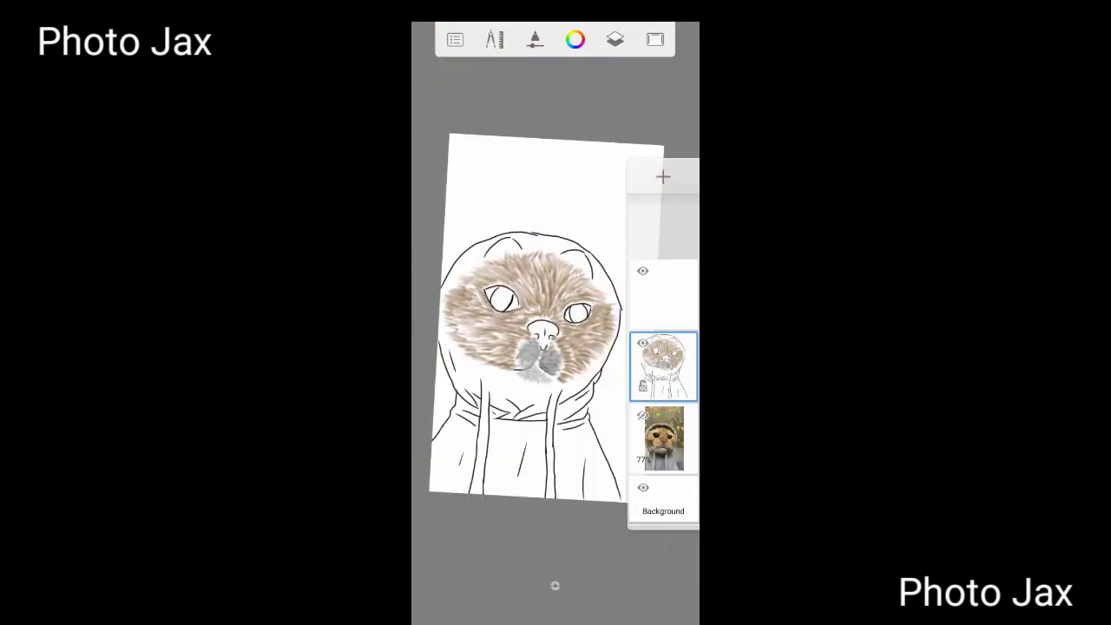
click(642, 415)
click(642, 415)
drag(512, 286, 464, 230)
Zoom in on the painted face and frame the muzzle and chin.
drag(582, 434, 622, 506)
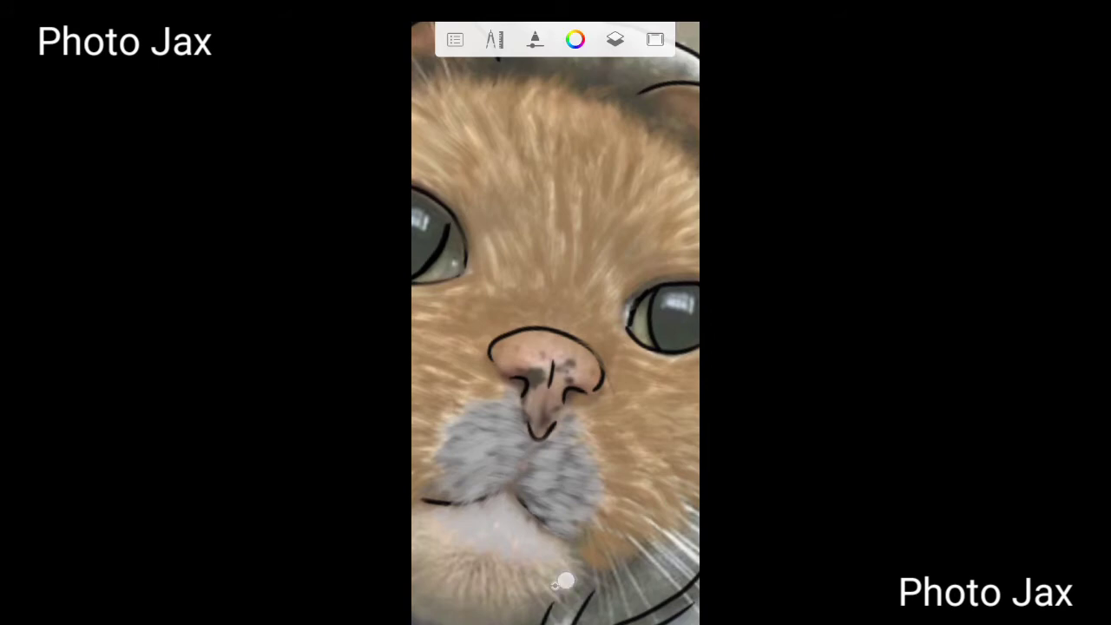
click(564, 580)
click(556, 587)
drag(547, 391, 620, 287)
Lighten the mid-brown brush colour slightly in the colour editor.
click(556, 586)
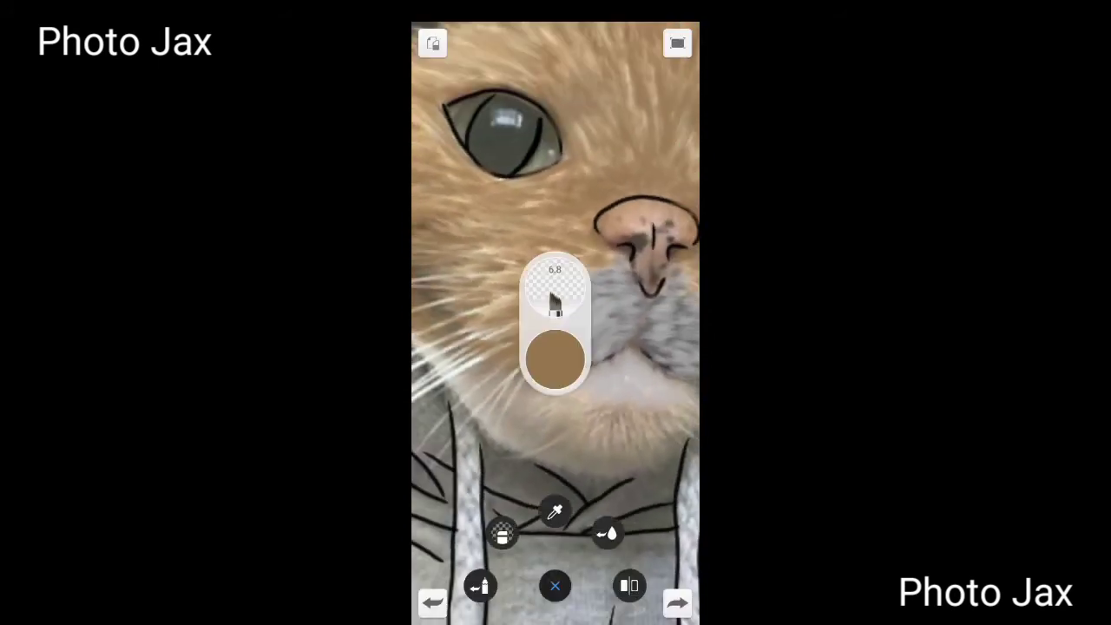
click(556, 358)
drag(529, 233, 543, 218)
click(556, 586)
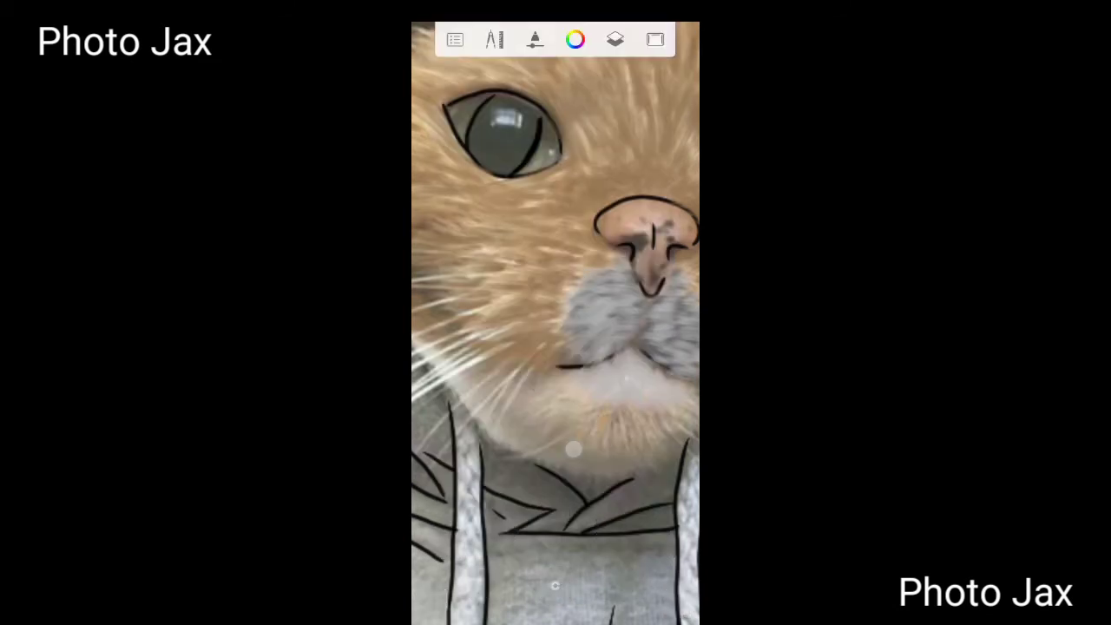
Rotate and pan the view around the chin, eye and whiskers.
mouse_move(526, 420)
mouse_down()
mouse_move(506, 439)
mouse_move(576, 418)
mouse_up()
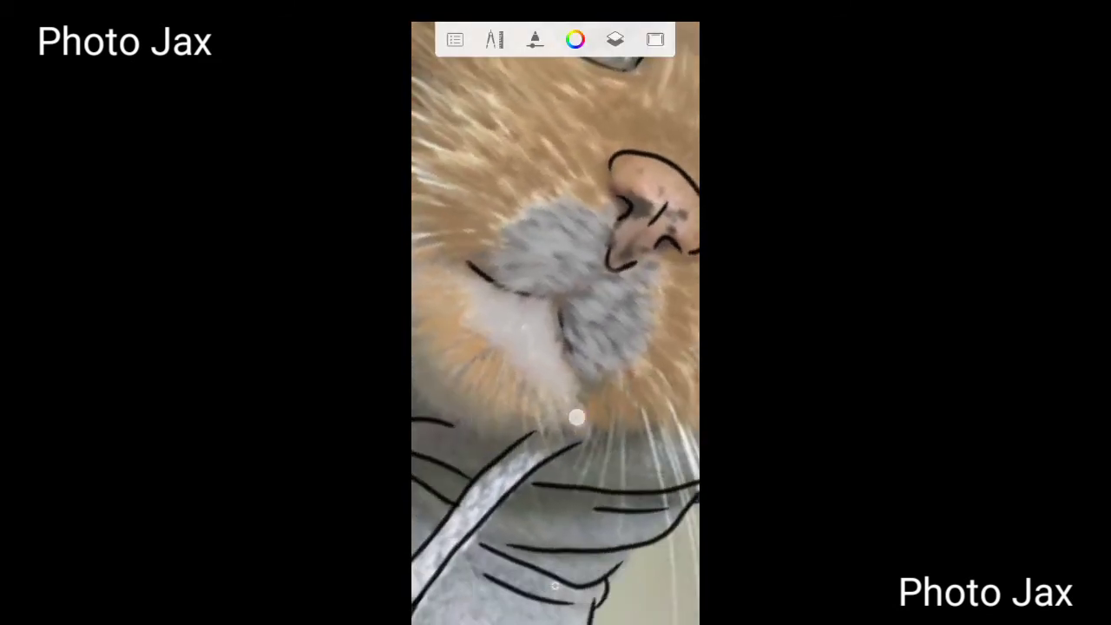
drag(469, 382, 489, 431)
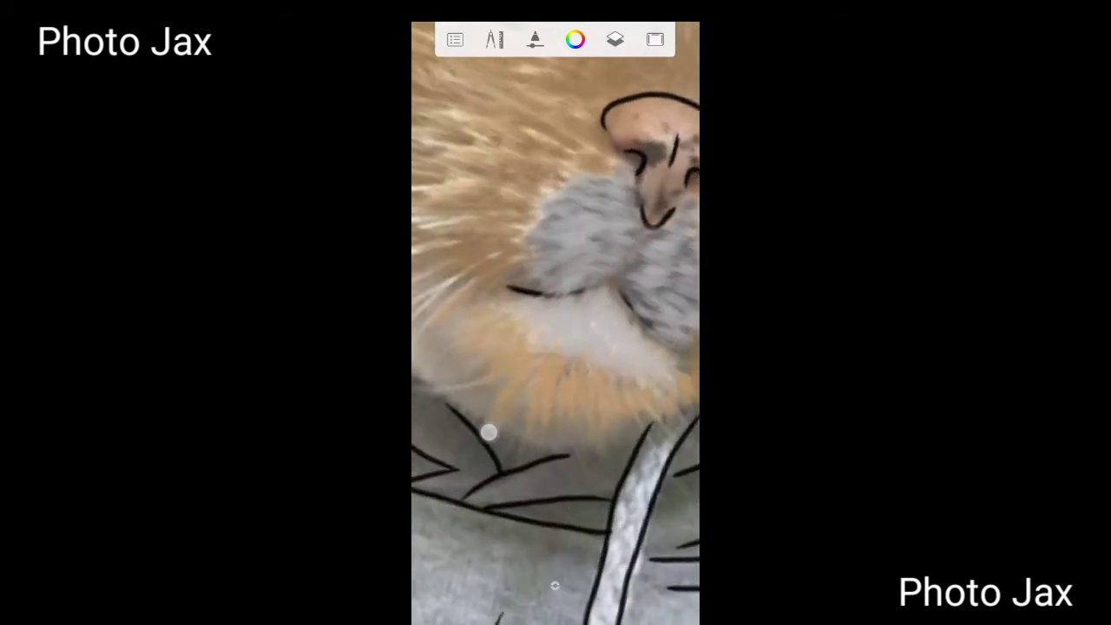
drag(465, 321, 523, 414)
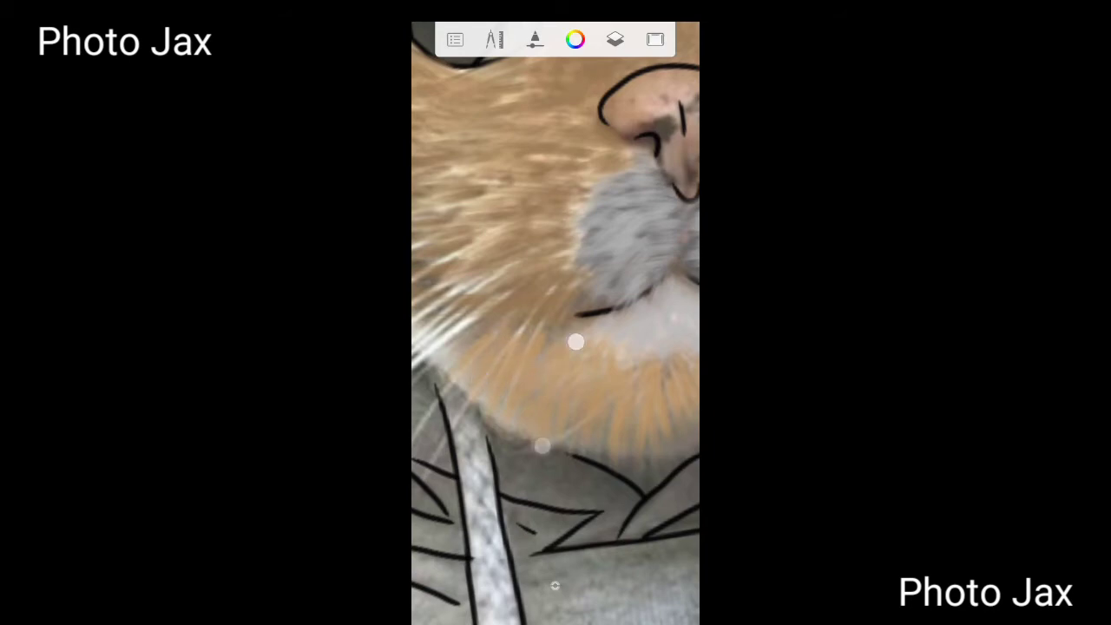
mouse_move(658, 419)
mouse_down()
mouse_move(529, 451)
mouse_move(554, 435)
mouse_move(541, 296)
mouse_move(566, 499)
mouse_up()
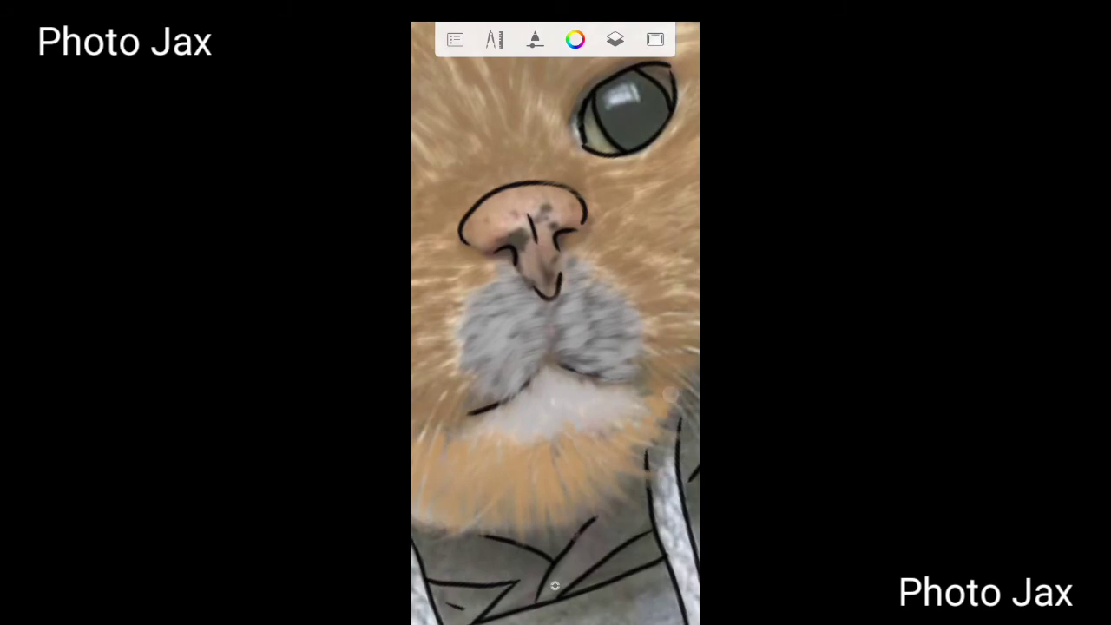
mouse_move(670, 395)
mouse_down()
mouse_move(583, 315)
mouse_move(540, 426)
mouse_up()
mouse_move(458, 436)
mouse_down()
mouse_move(567, 496)
mouse_move(513, 478)
mouse_up()
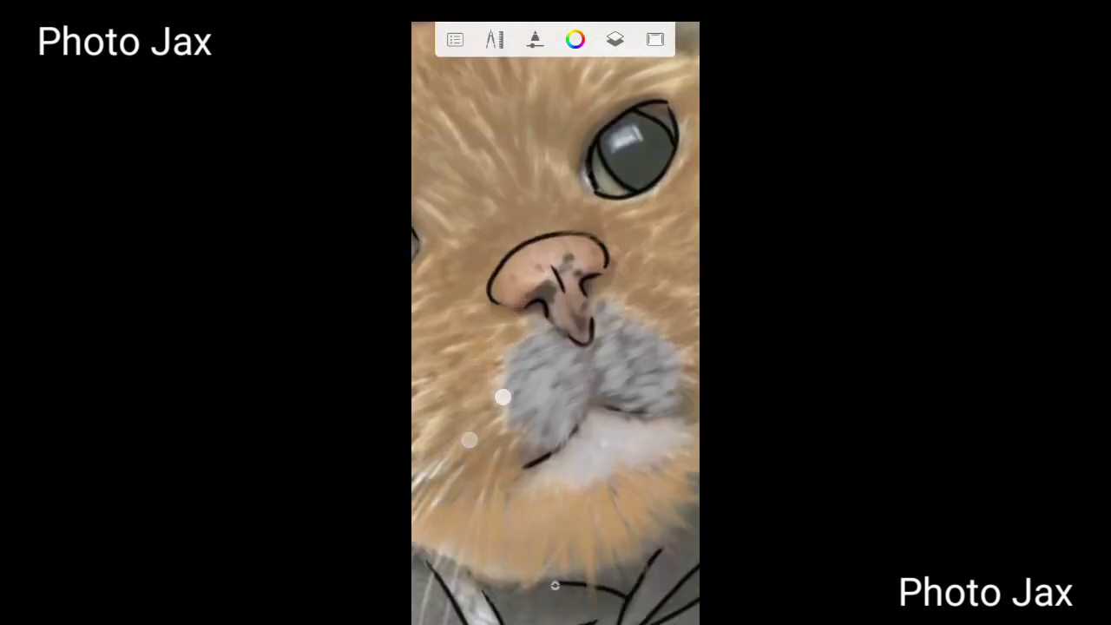
Zoom out to review the whole hooded cat, then zoom in on the ear.
mouse_move(502, 398)
mouse_down()
mouse_move(570, 373)
mouse_move(528, 423)
mouse_up()
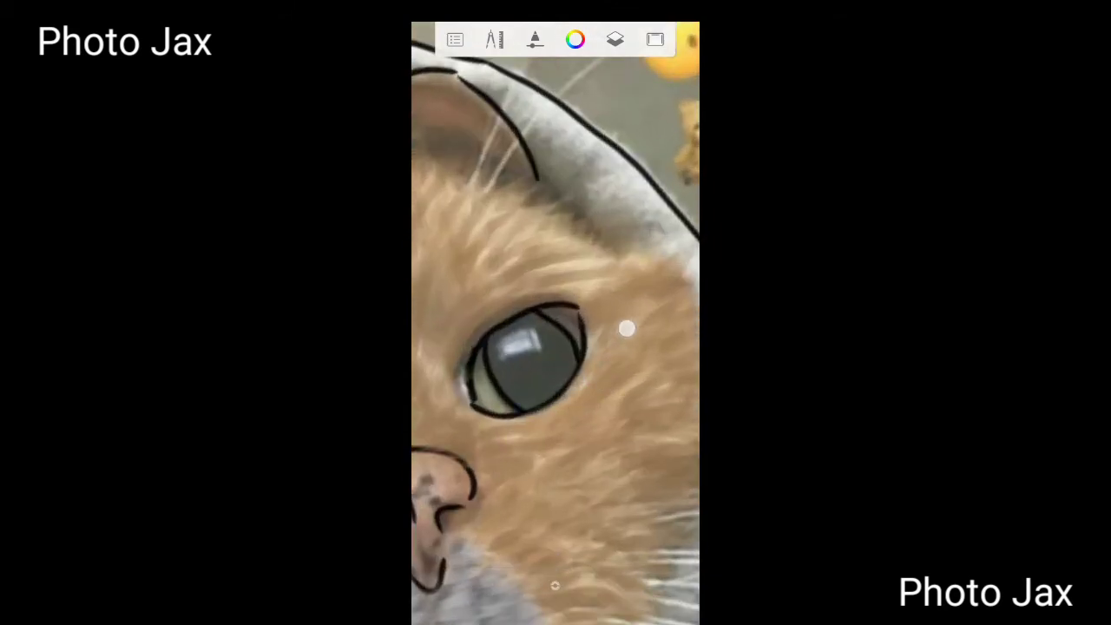
drag(576, 284, 638, 301)
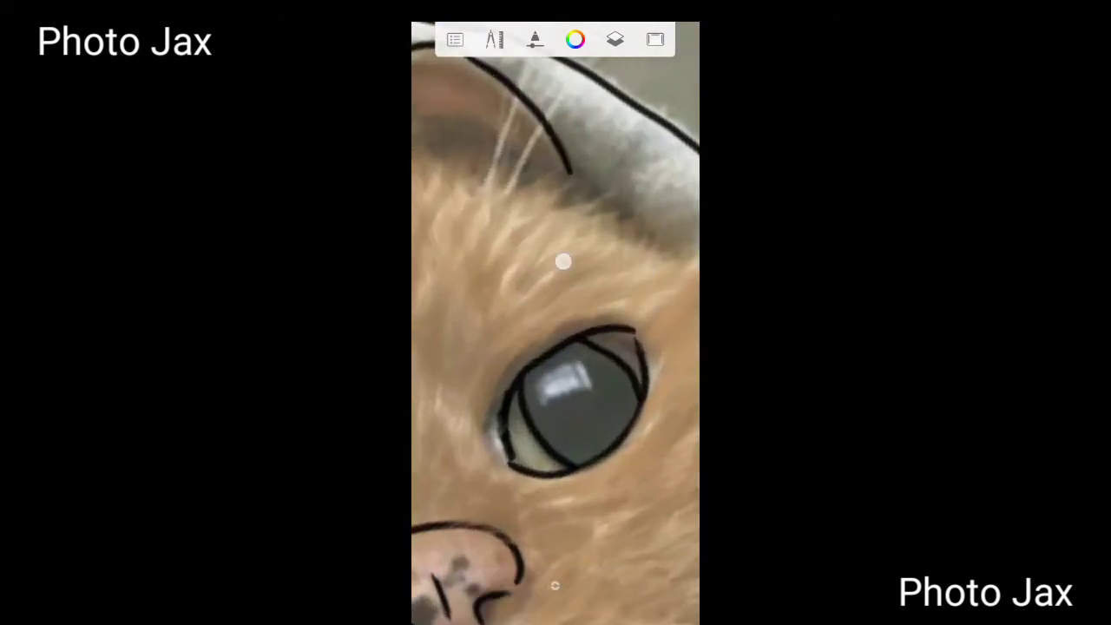
drag(564, 261, 607, 318)
mouse_move(629, 244)
mouse_down()
mouse_move(484, 315)
mouse_move(583, 383)
mouse_up()
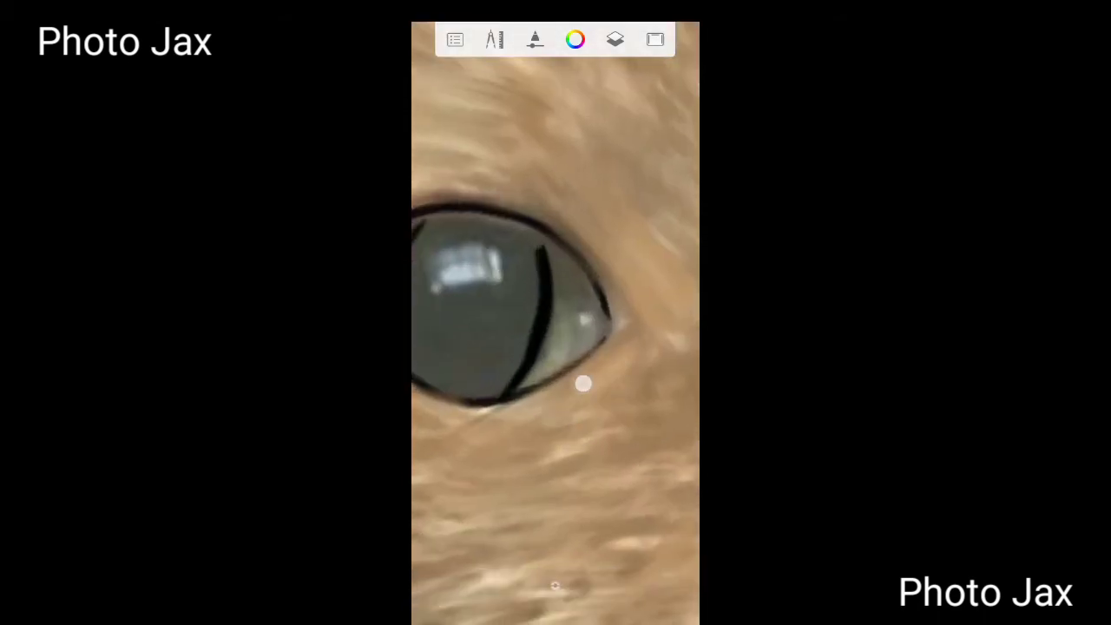
drag(527, 532, 655, 401)
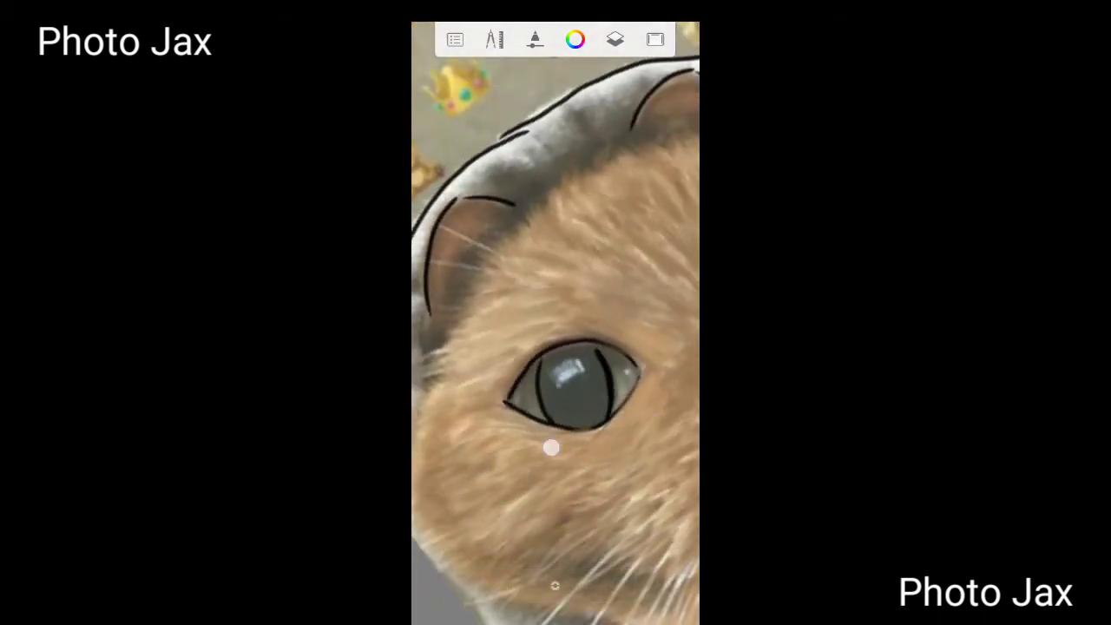
drag(480, 366, 589, 358)
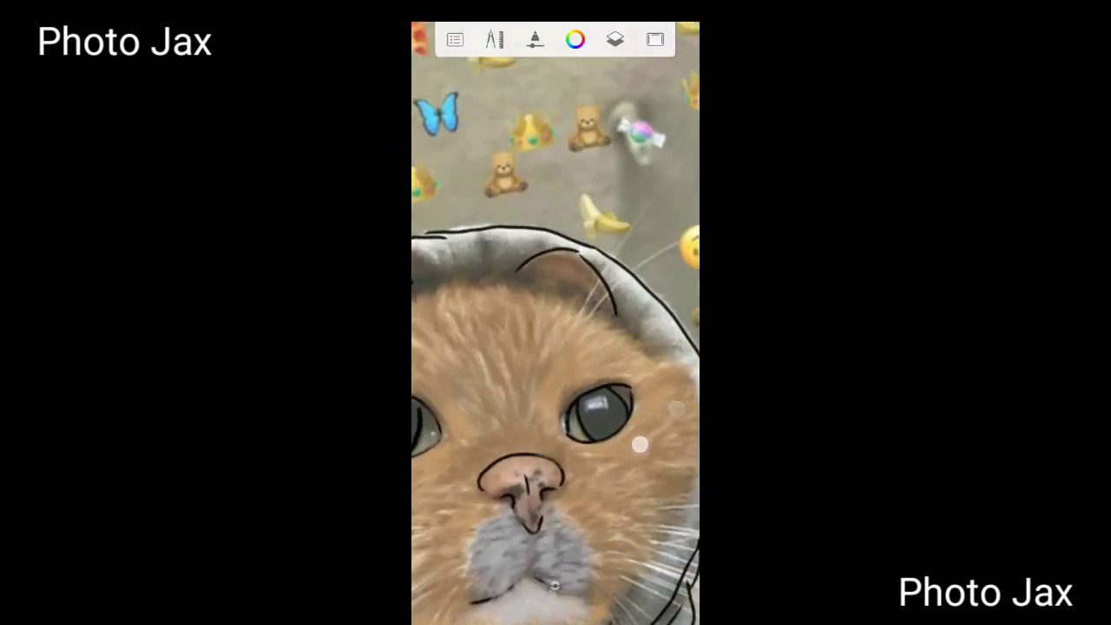
drag(556, 272, 573, 364)
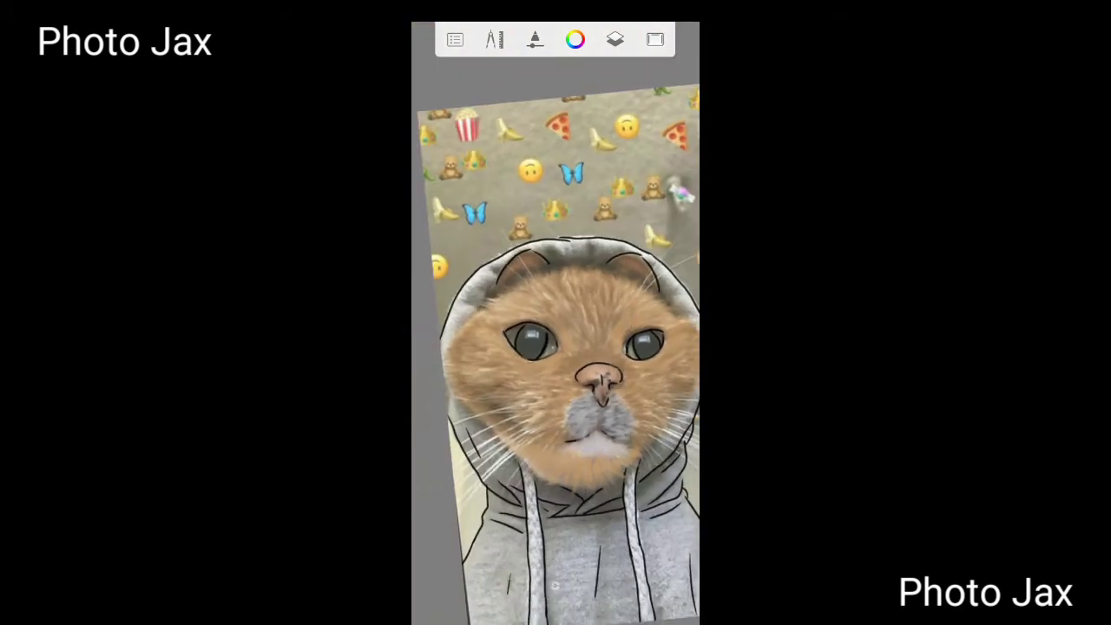
drag(524, 516, 555, 328)
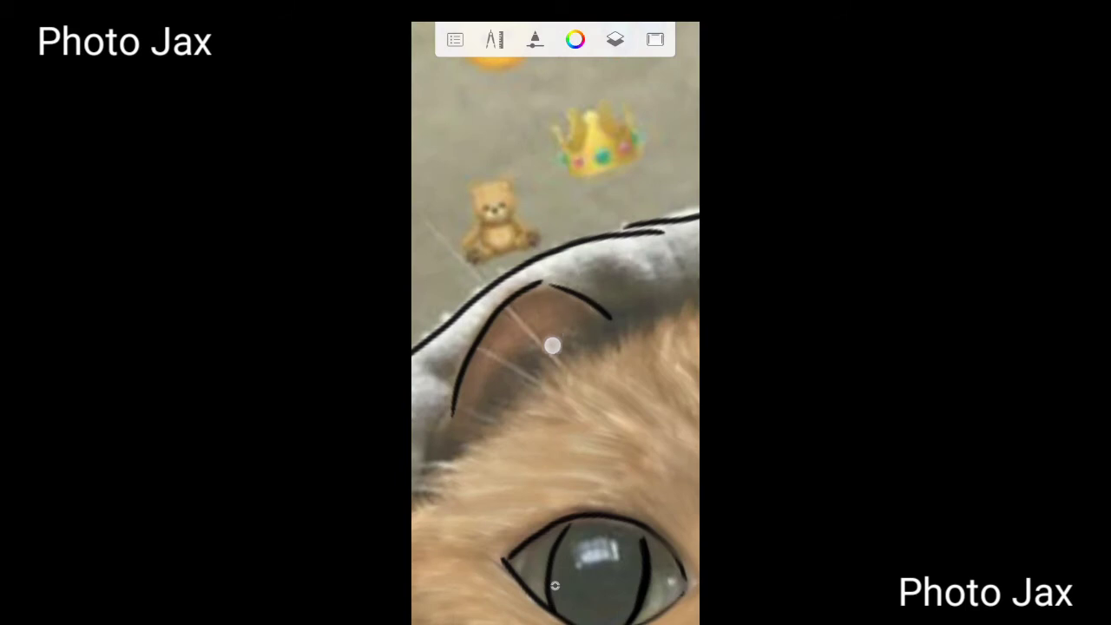
click(555, 586)
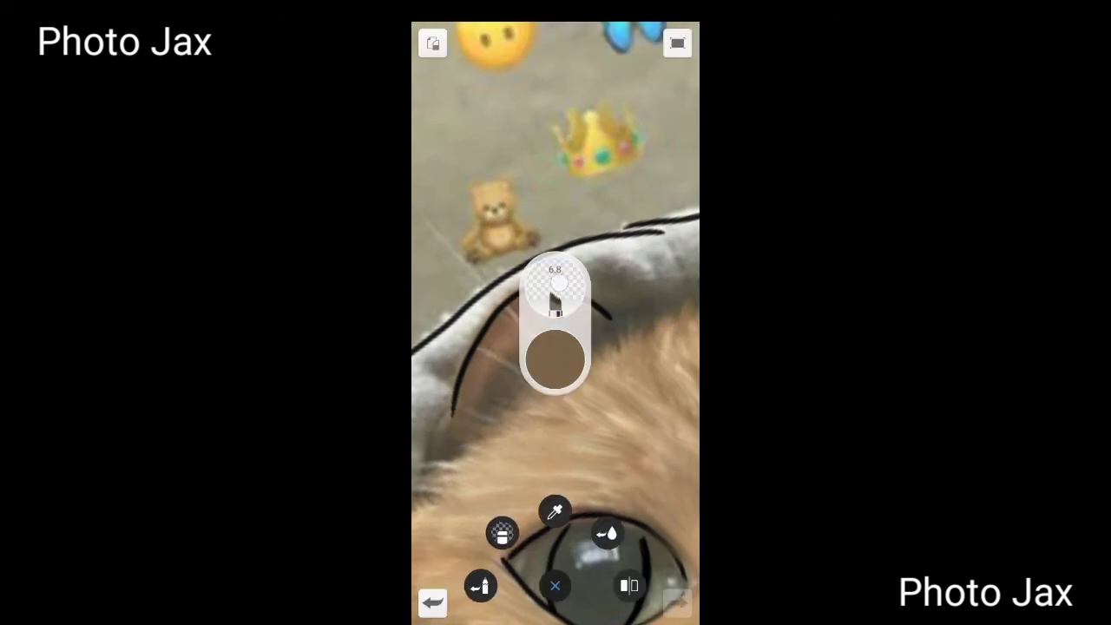
Switch to the Ball Point Pen brush and eyedrop a pinkish brown from the fur.
click(480, 586)
click(509, 433)
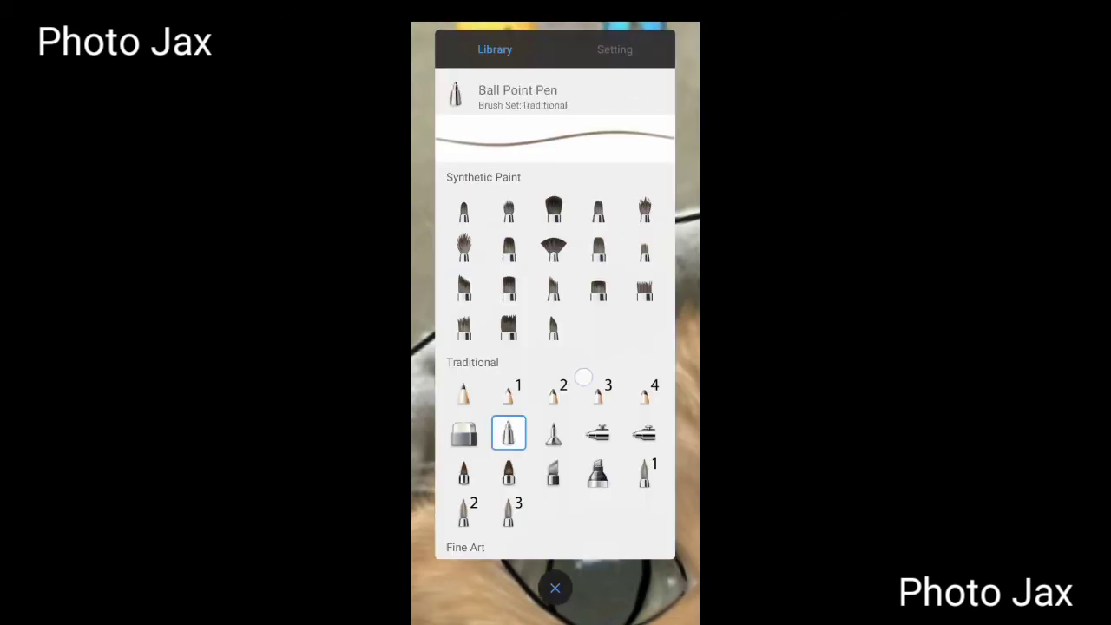
click(555, 588)
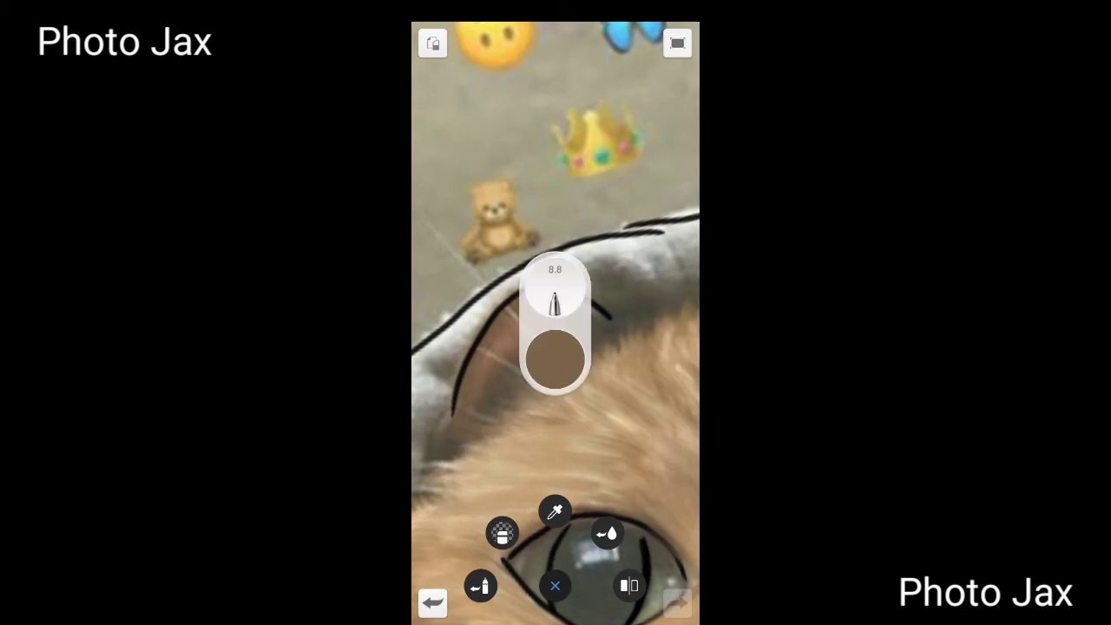
click(555, 358)
click(640, 87)
drag(556, 273, 511, 340)
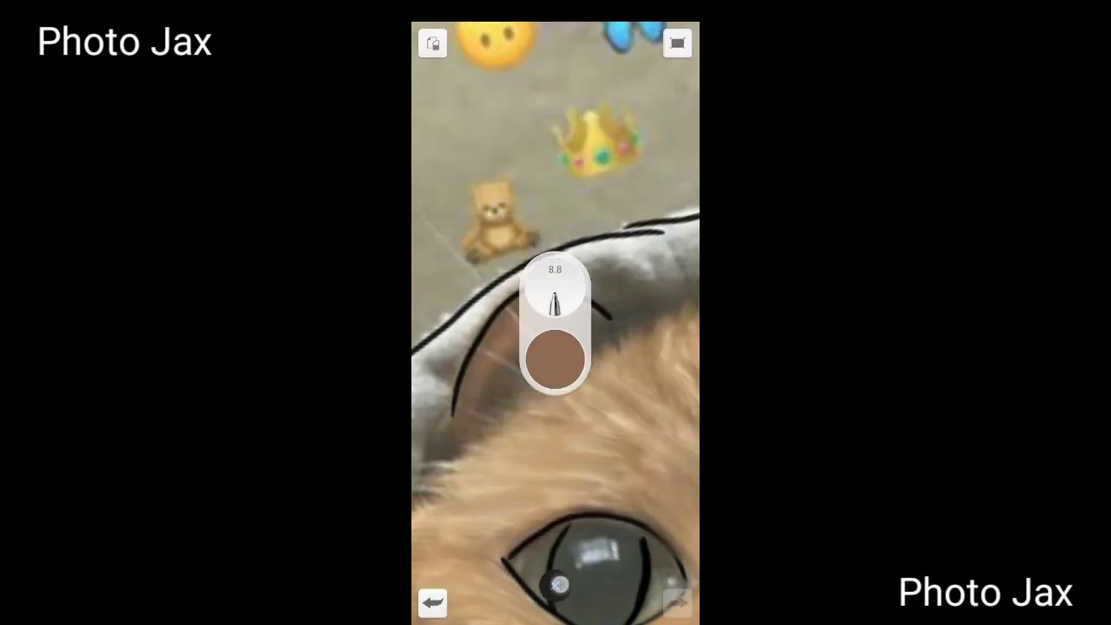
Select the ears layer and fill the left inner ear with brown.
click(558, 586)
click(615, 39)
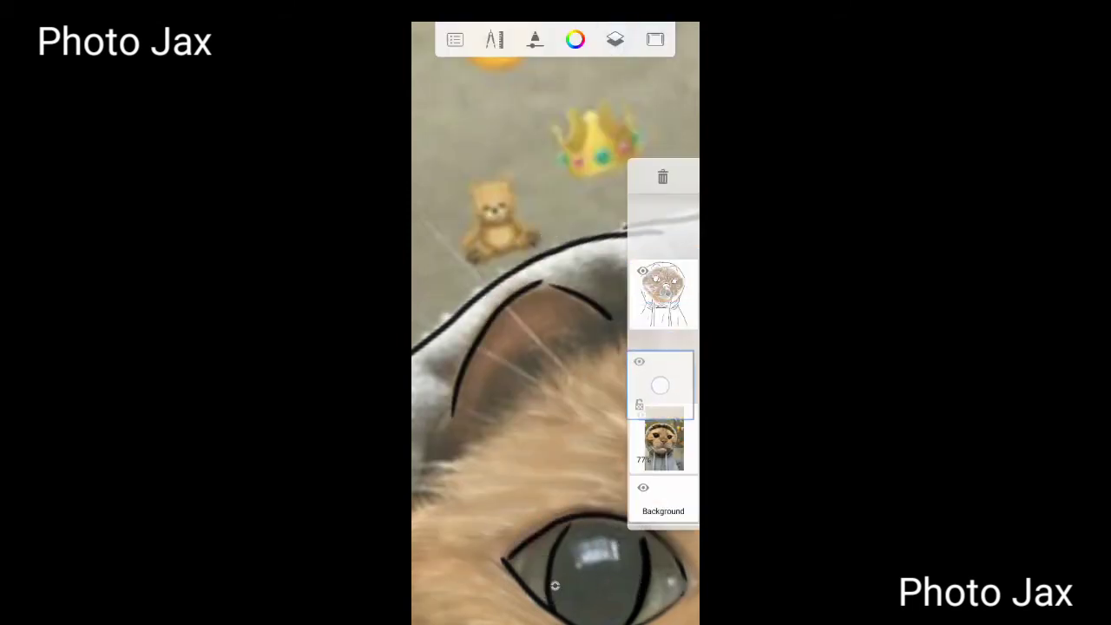
drag(538, 329, 490, 374)
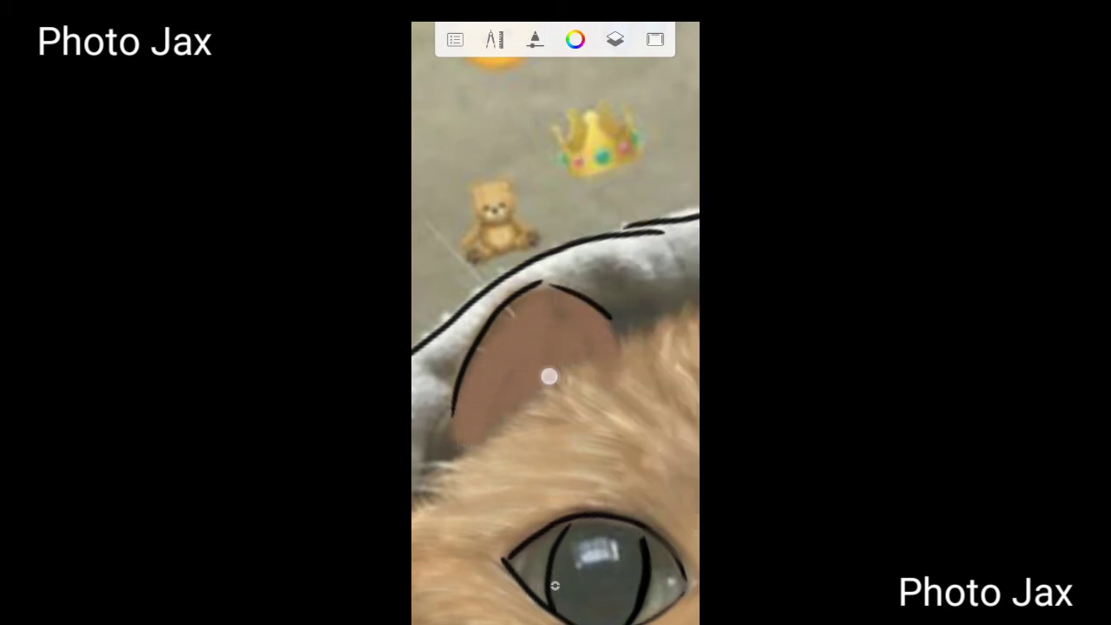
drag(550, 352, 638, 469)
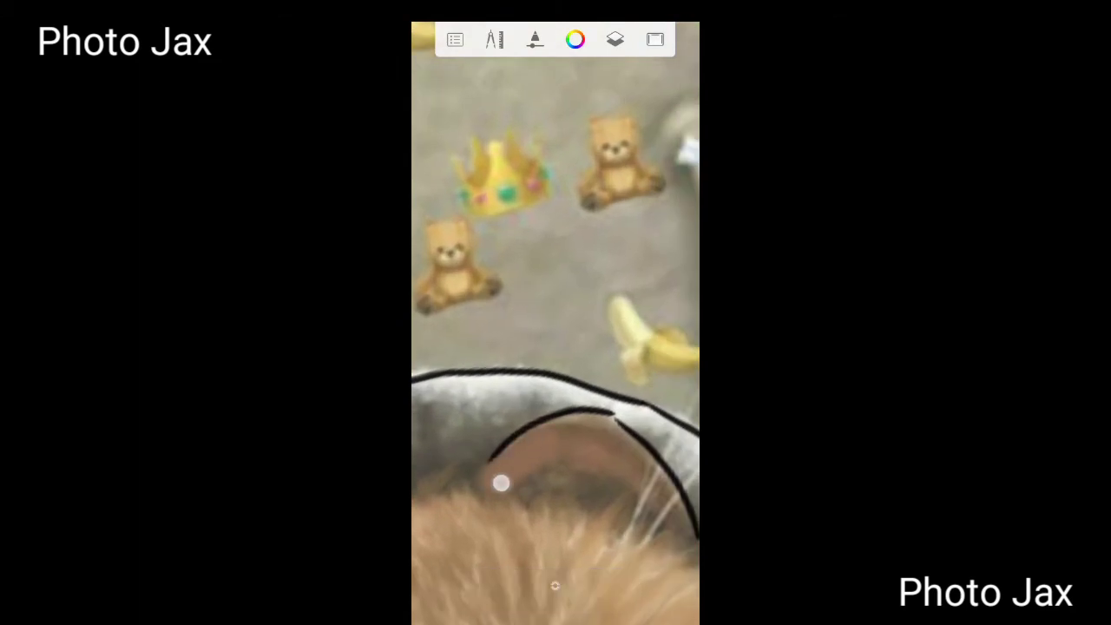
mouse_move(592, 434)
mouse_down()
mouse_move(561, 461)
mouse_move(525, 461)
mouse_up()
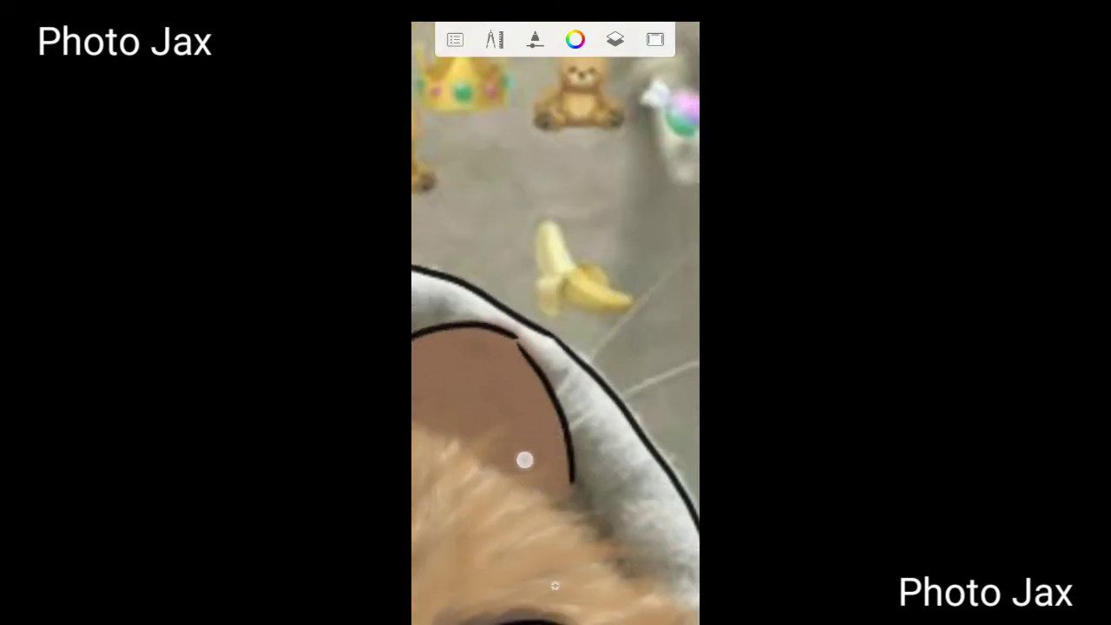
Resample the ear brown, darken it with the L slider, and realign on the ear.
drag(520, 407, 509, 405)
click(556, 360)
click(555, 587)
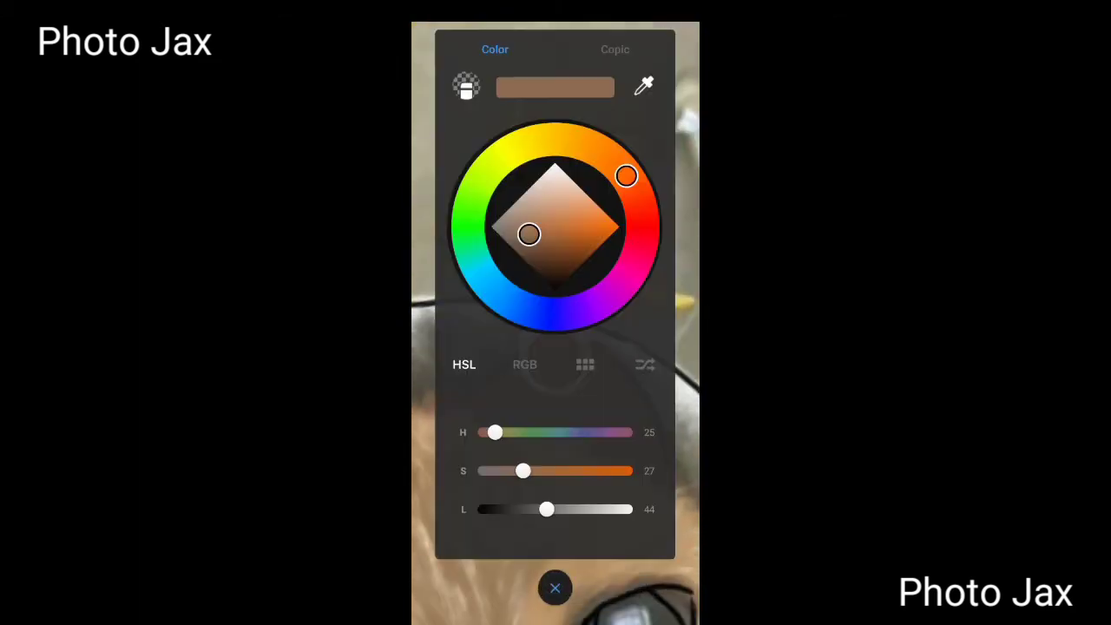
drag(546, 509, 492, 509)
click(554, 588)
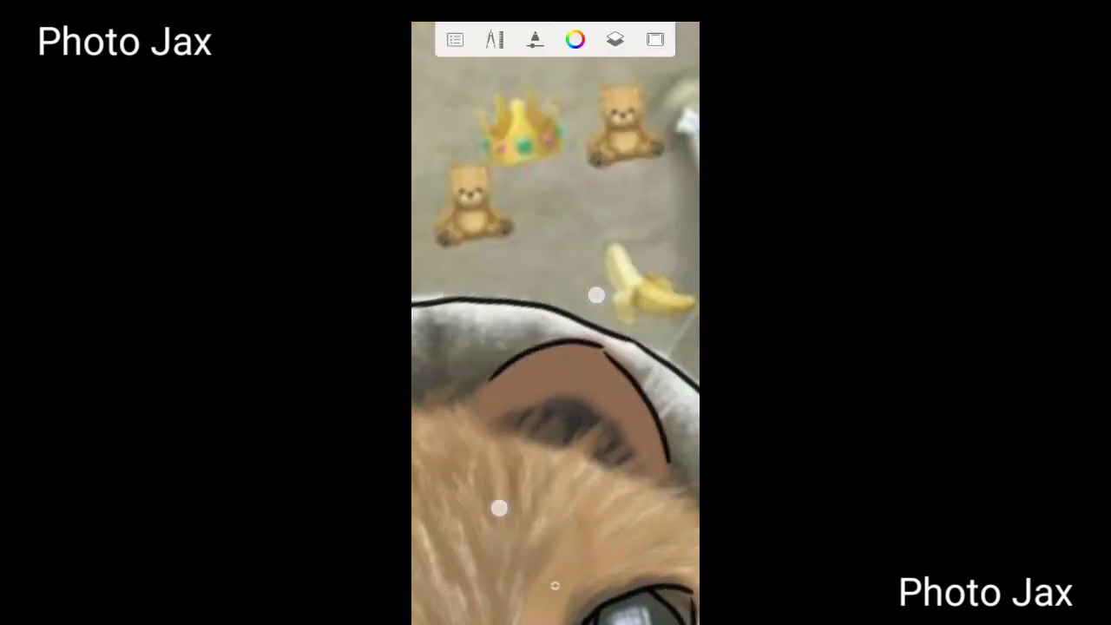
mouse_move(499, 508)
mouse_down()
mouse_move(533, 496)
mouse_move(576, 402)
mouse_up()
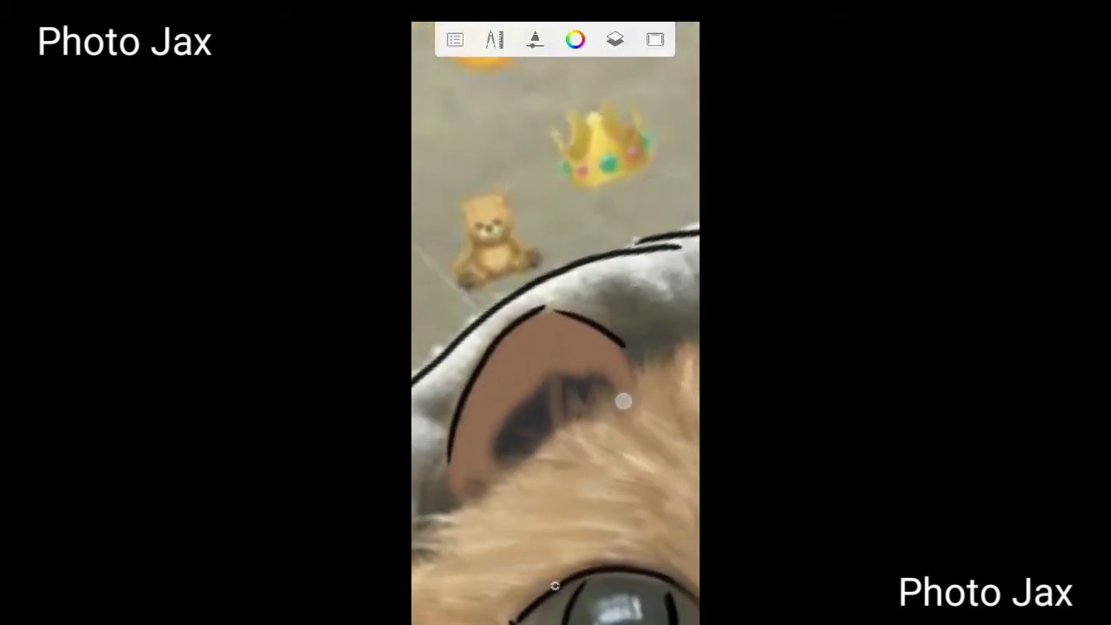
mouse_move(556, 348)
mouse_down()
mouse_move(556, 434)
mouse_move(553, 313)
mouse_move(539, 507)
mouse_move(554, 453)
mouse_up()
click(555, 586)
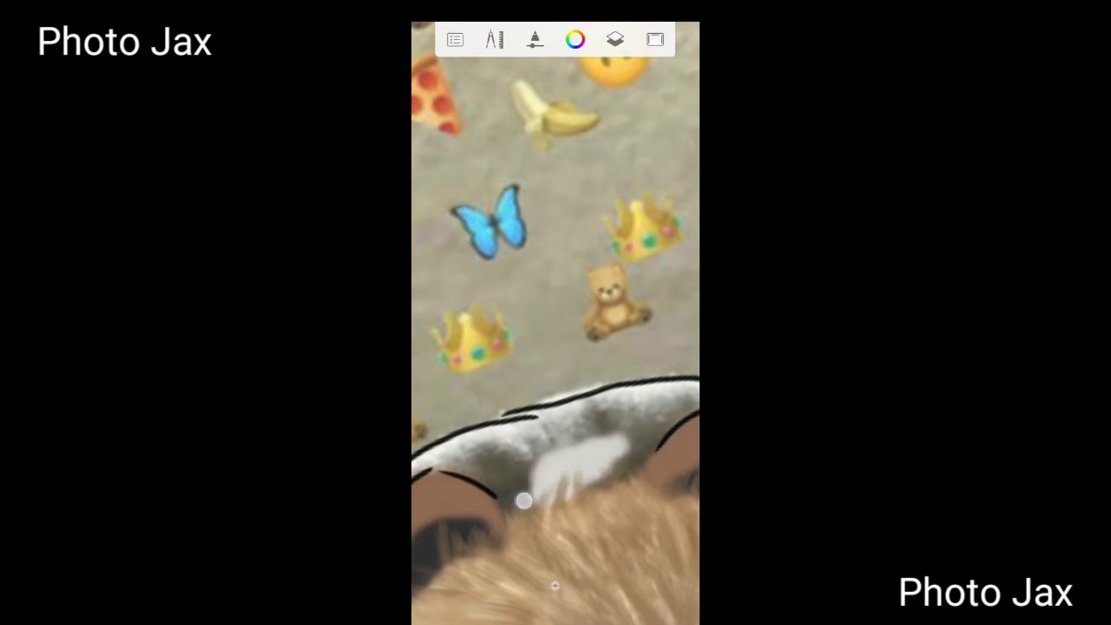
click(615, 39)
Move the sketch layer above the empty layer and select the hood painting layer.
drag(664, 291, 665, 230)
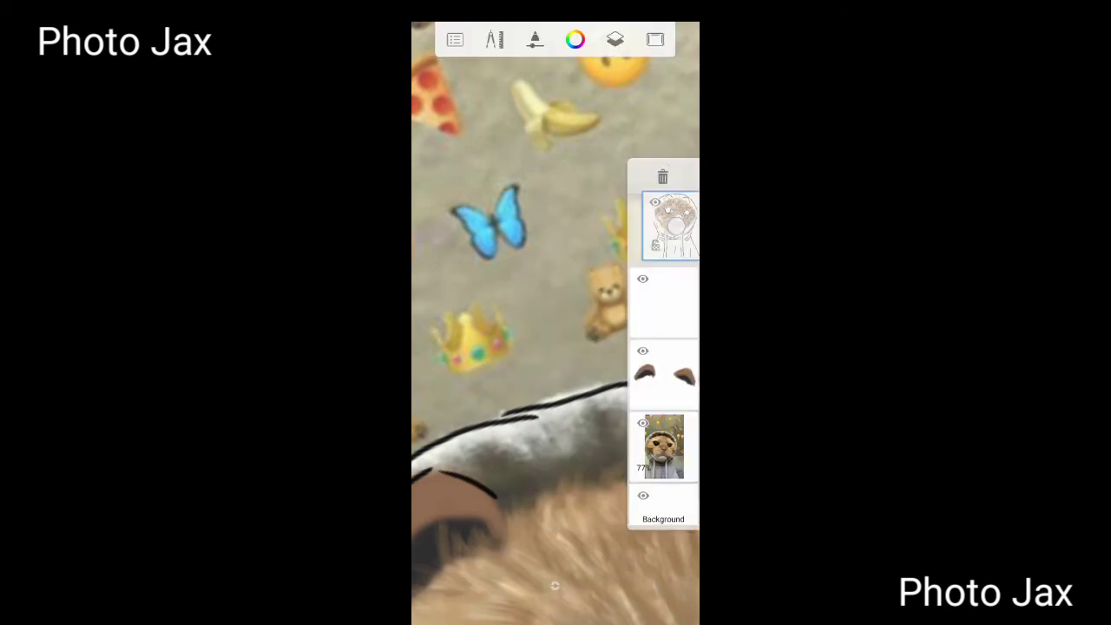
click(615, 39)
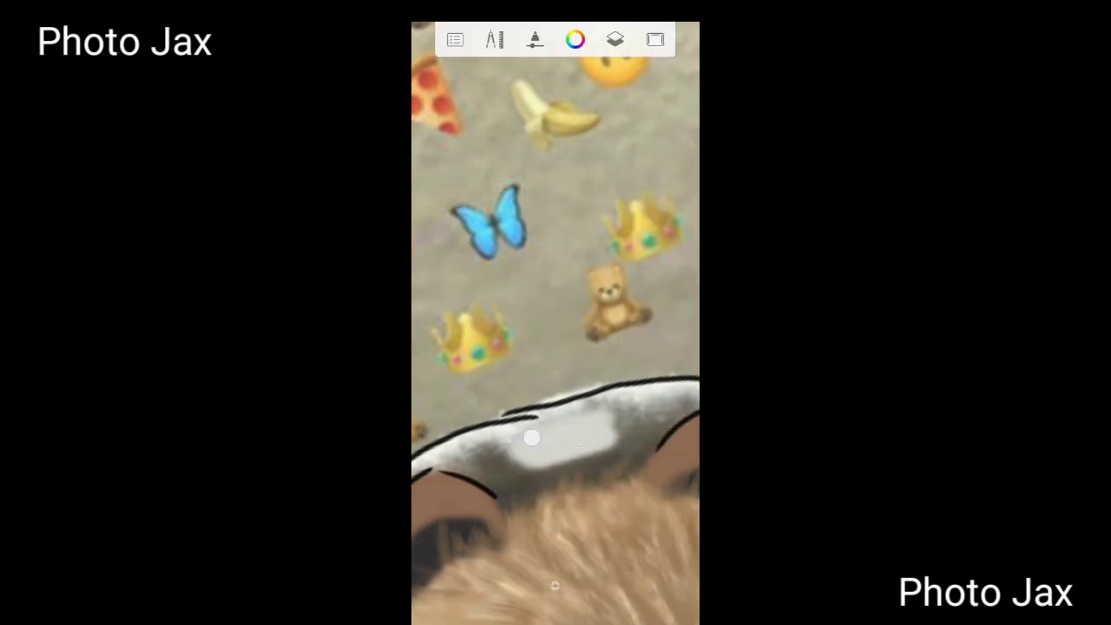
click(615, 39)
click(664, 372)
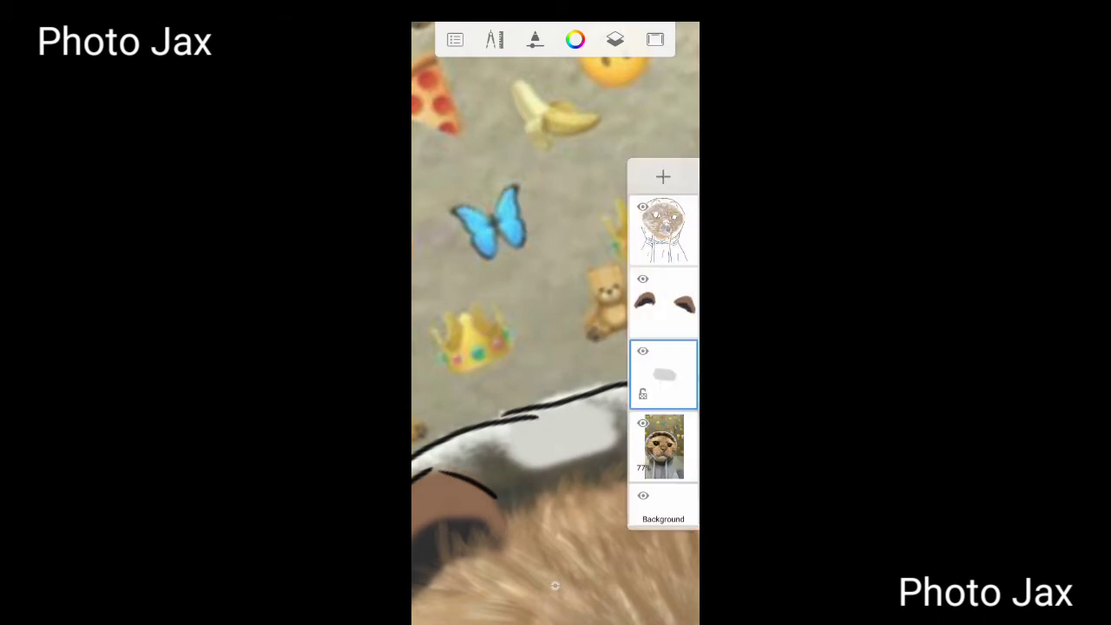
click(615, 40)
Paint white over the grey hood top.
drag(526, 500, 590, 476)
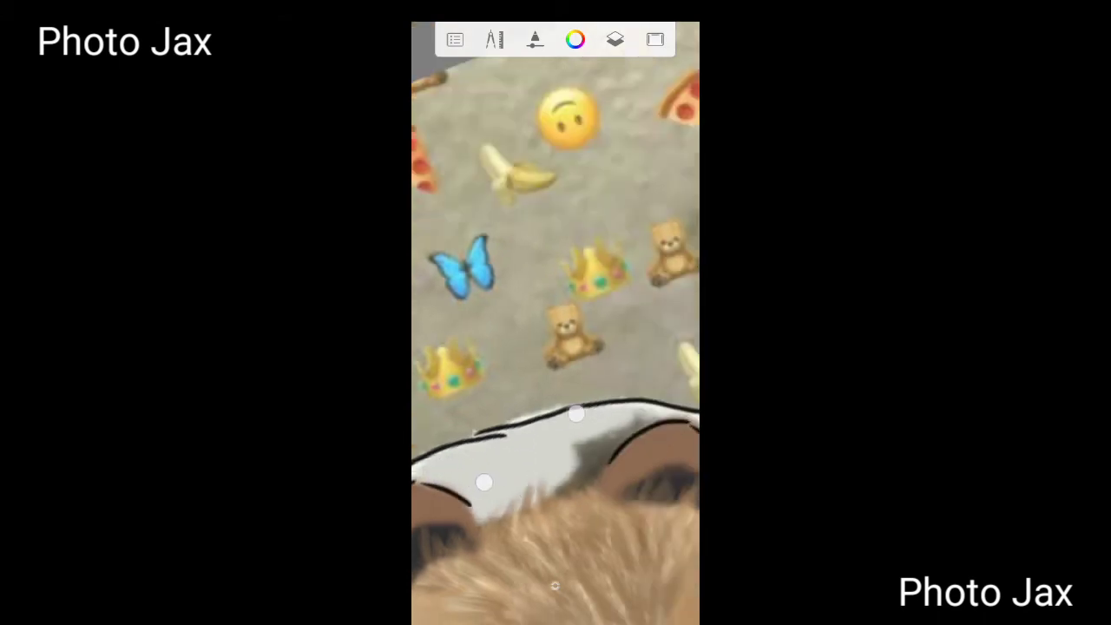
drag(477, 442, 463, 537)
mouse_move(506, 463)
mouse_down()
mouse_move(596, 454)
mouse_move(529, 465)
mouse_up()
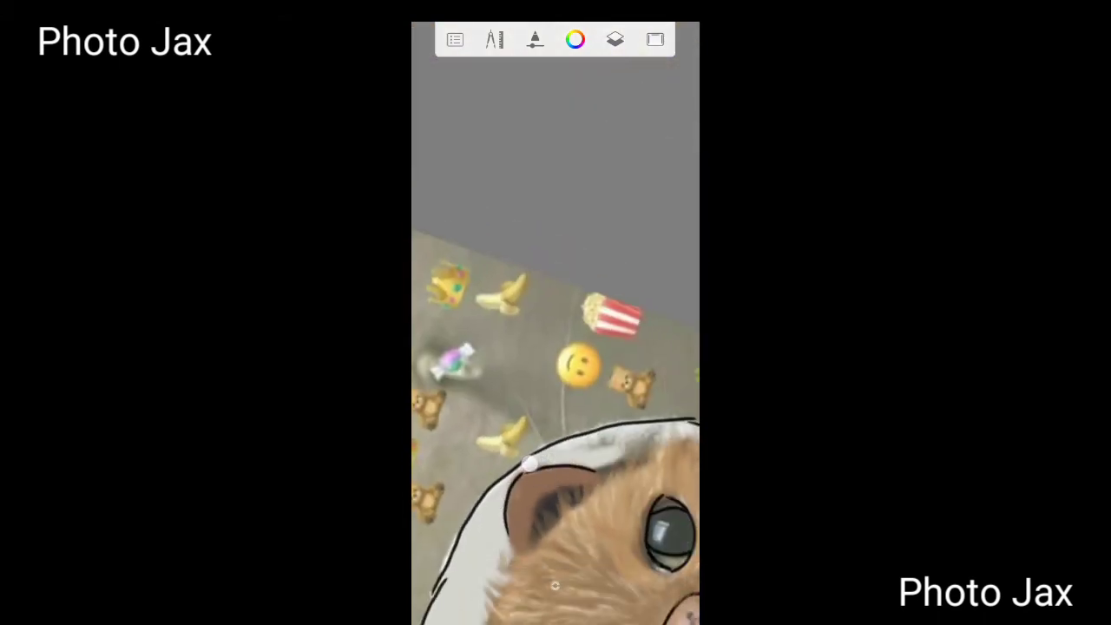
drag(663, 440, 473, 540)
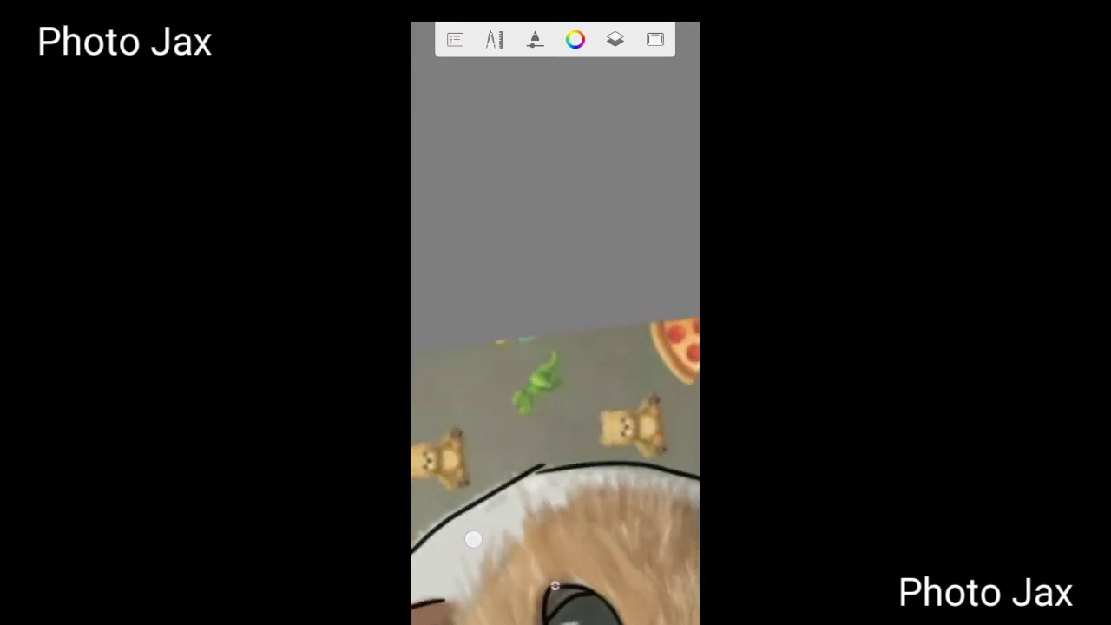
drag(655, 484, 637, 427)
mouse_move(566, 454)
mouse_down()
mouse_move(536, 415)
mouse_move(620, 360)
mouse_up()
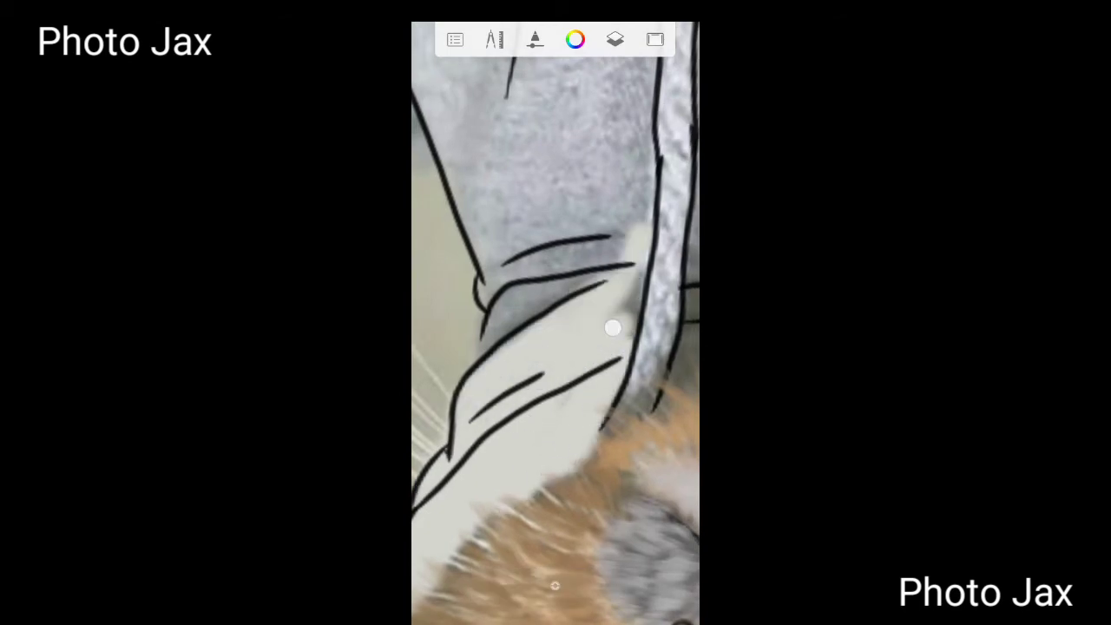
mouse_move(615, 325)
mouse_down()
mouse_move(561, 325)
mouse_move(539, 340)
mouse_move(471, 484)
mouse_move(508, 523)
mouse_move(550, 412)
mouse_move(541, 283)
mouse_move(603, 285)
mouse_move(623, 370)
mouse_move(518, 262)
mouse_up()
Cover the cat's neck area with white paint.
drag(605, 408, 610, 449)
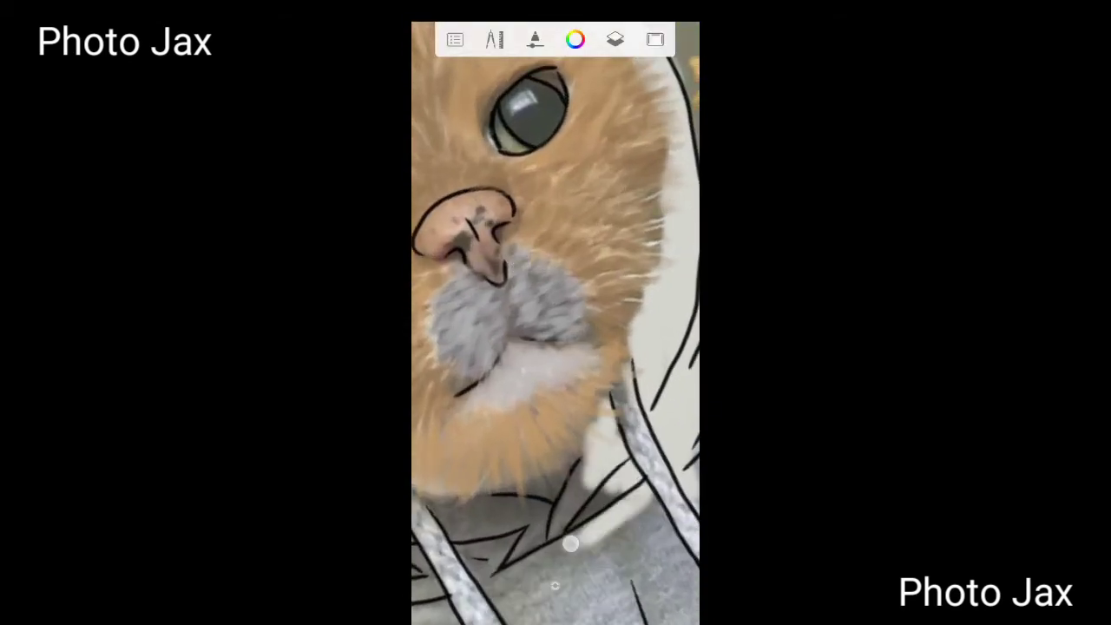
drag(562, 480, 565, 447)
drag(521, 495, 434, 508)
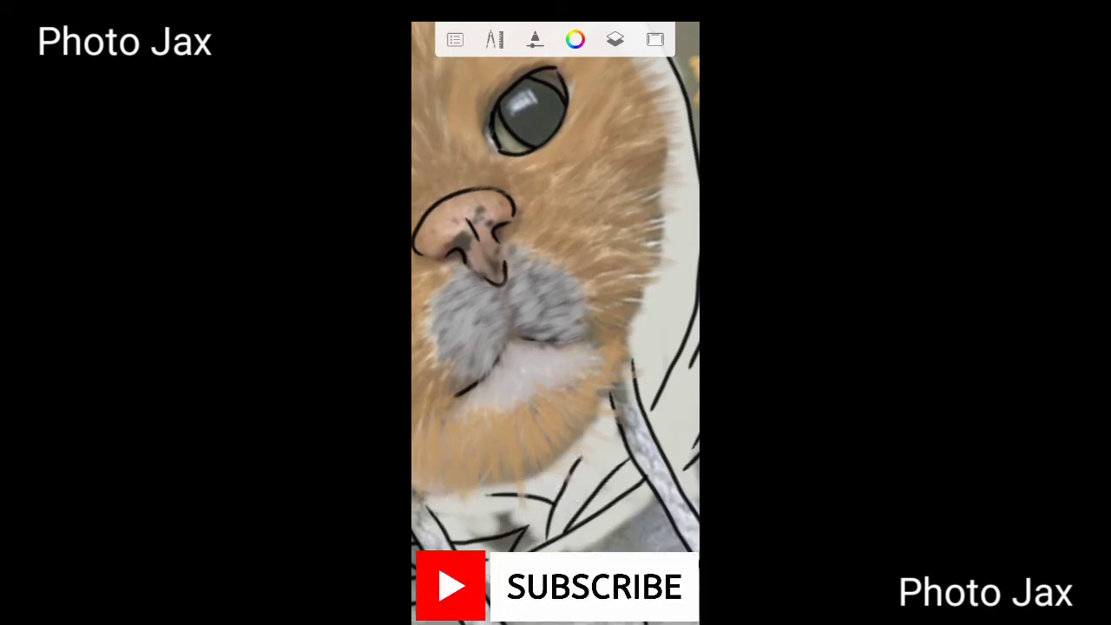
drag(486, 390, 585, 464)
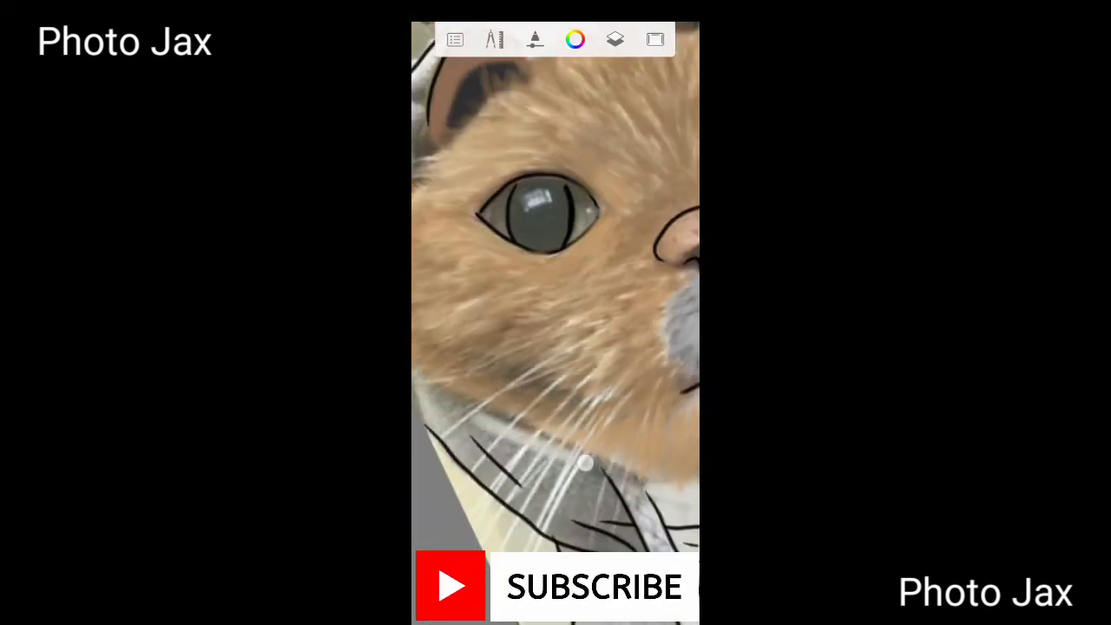
mouse_move(455, 400)
mouse_down()
mouse_move(570, 464)
mouse_move(554, 240)
mouse_up()
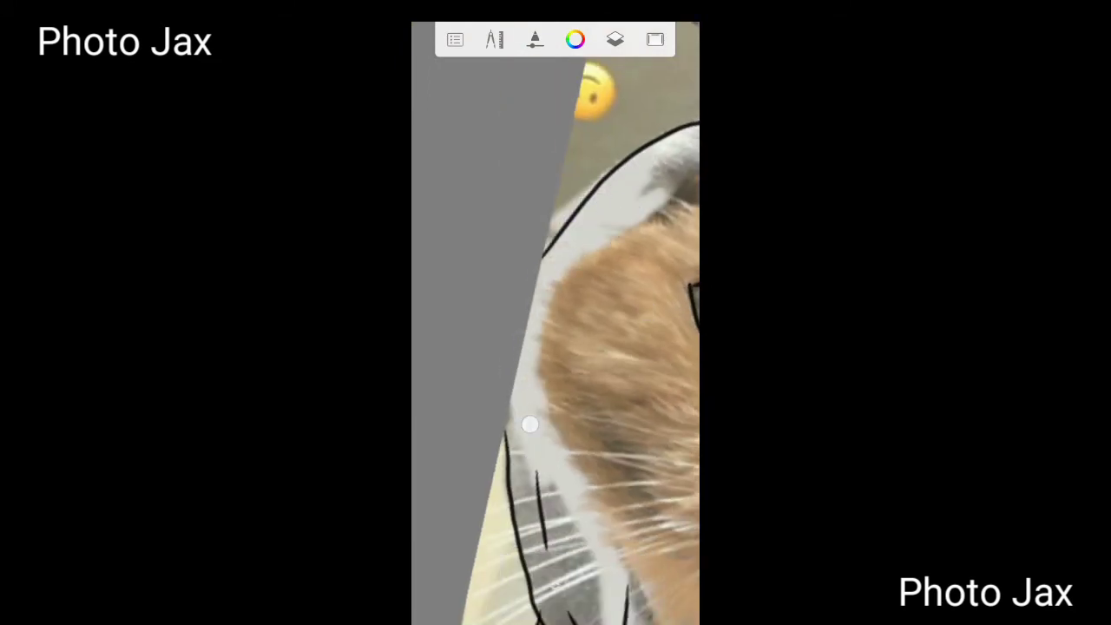
drag(564, 542, 560, 496)
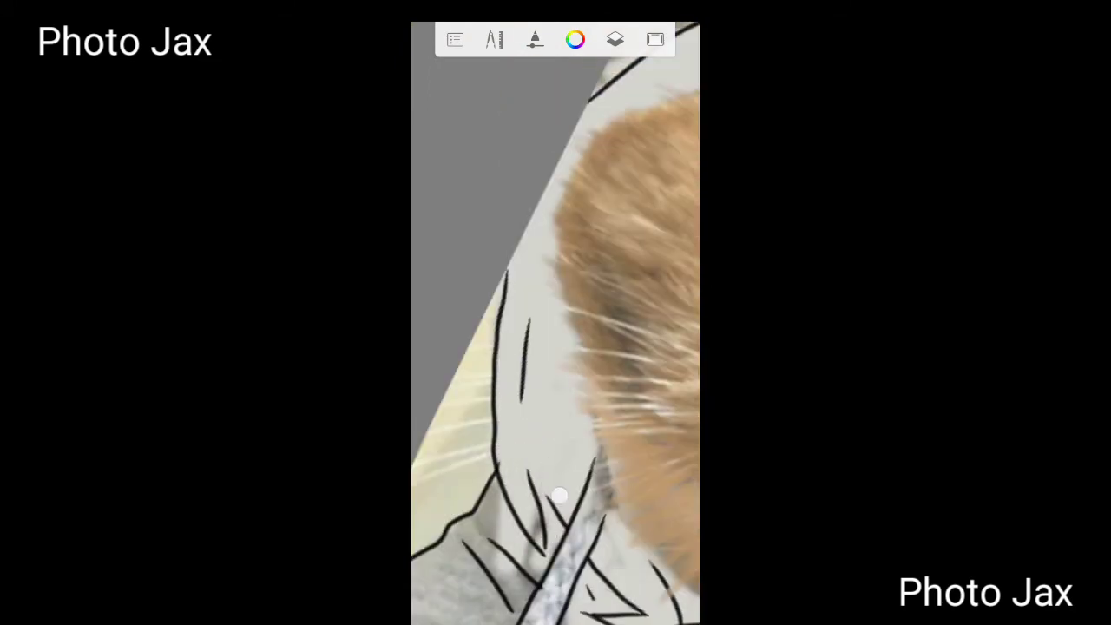
mouse_move(487, 596)
mouse_down()
mouse_move(575, 377)
mouse_move(489, 489)
mouse_up()
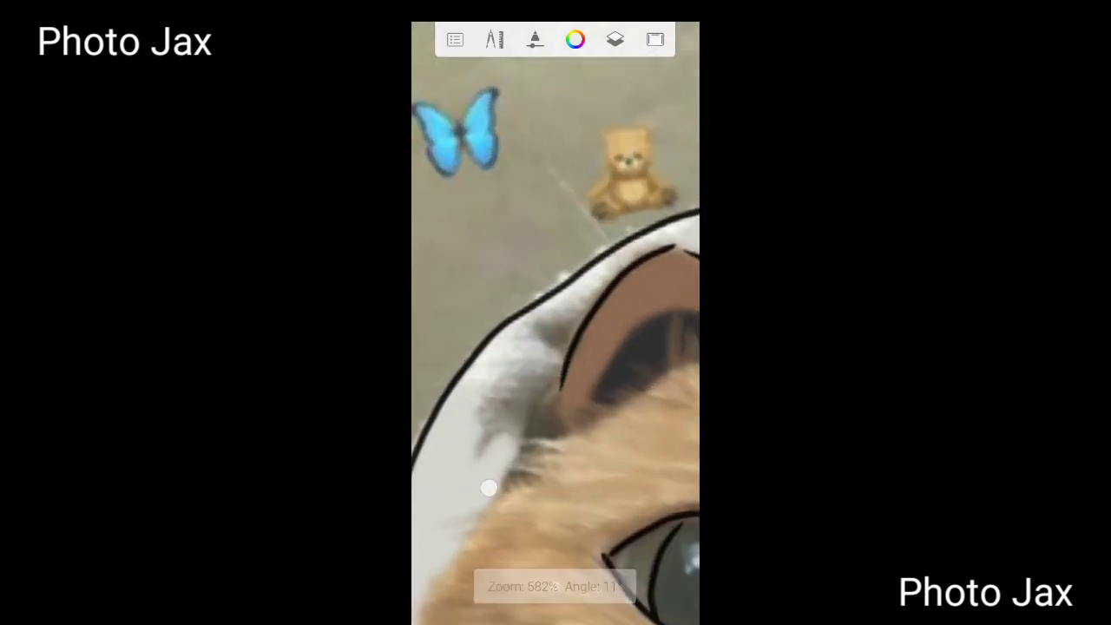
mouse_move(521, 391)
mouse_down()
mouse_move(528, 489)
mouse_move(586, 404)
mouse_move(555, 286)
mouse_up()
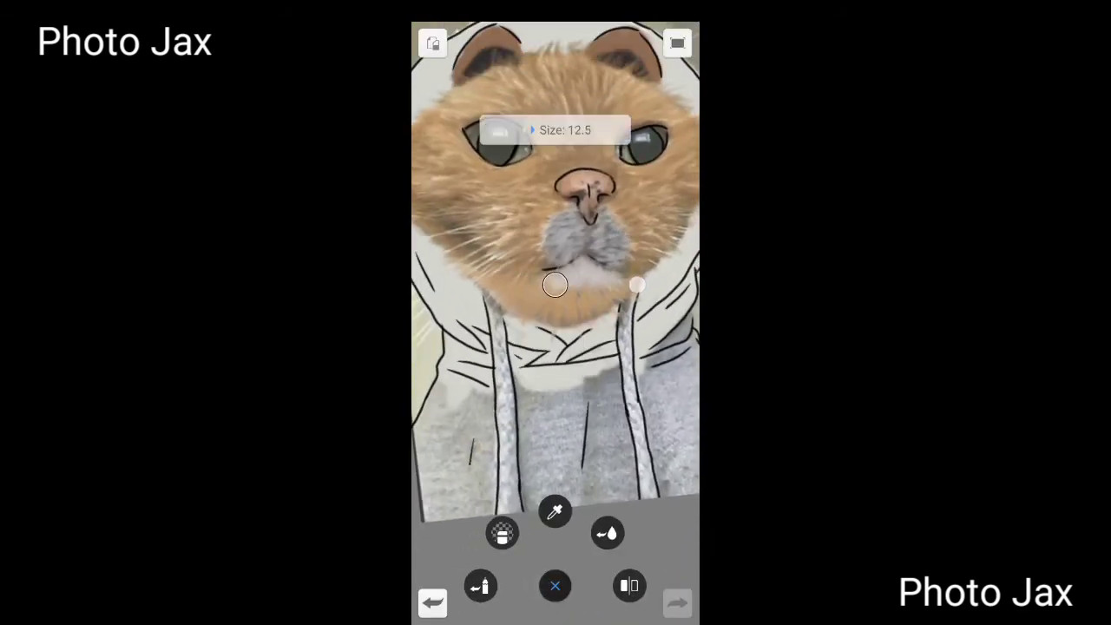
Enlarge the brush and paint white over the sweater chest.
drag(599, 452, 545, 407)
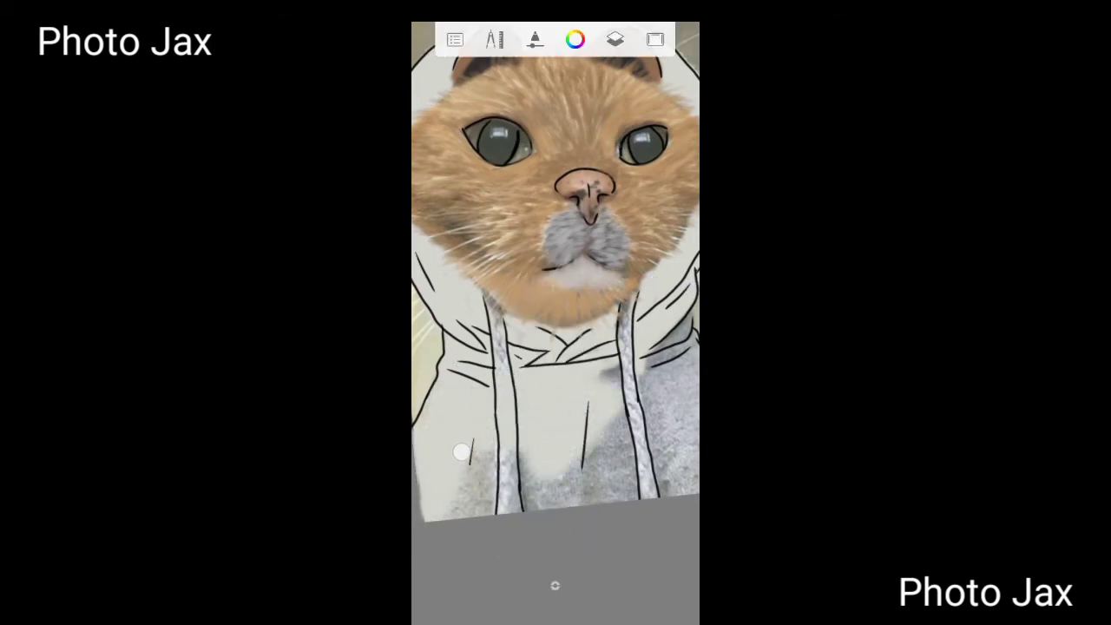
mouse_move(462, 452)
mouse_down()
mouse_move(660, 360)
mouse_move(530, 419)
mouse_up()
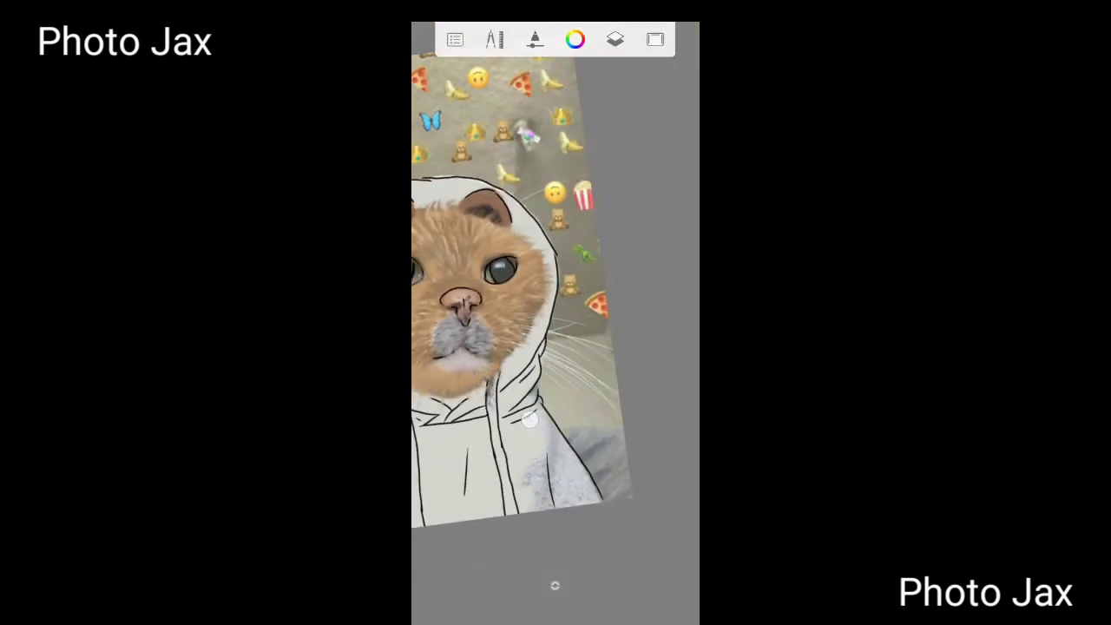
mouse_move(595, 521)
mouse_down()
mouse_move(539, 475)
mouse_move(546, 491)
mouse_up()
drag(625, 348, 546, 477)
drag(521, 304, 434, 460)
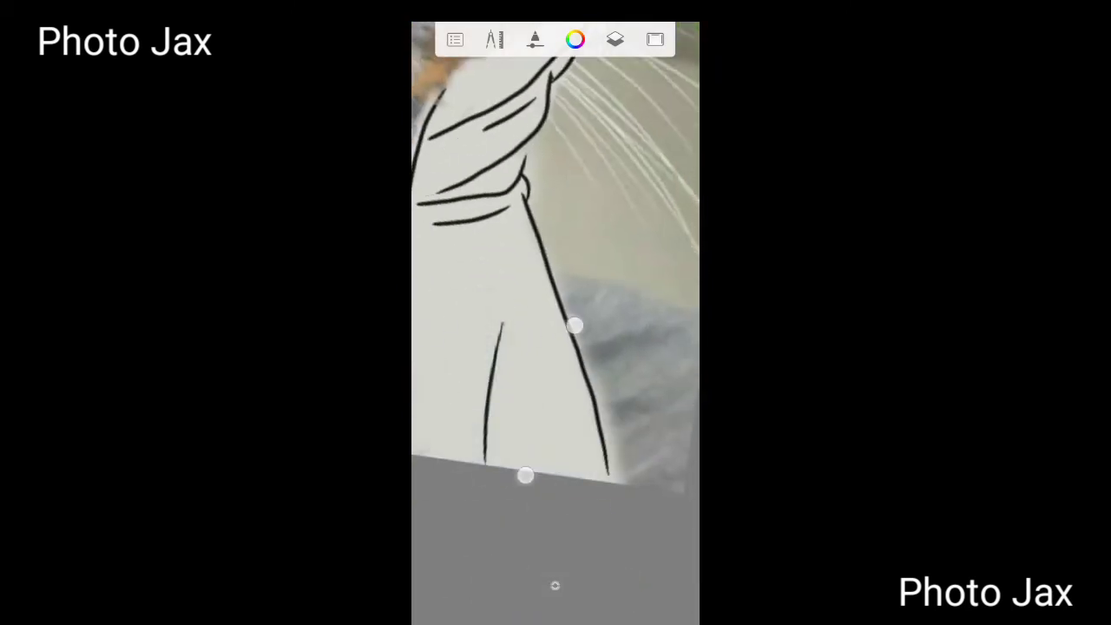
drag(576, 322, 555, 217)
Fill the hoodie drawstrings with thick black strokes.
click(424, 348)
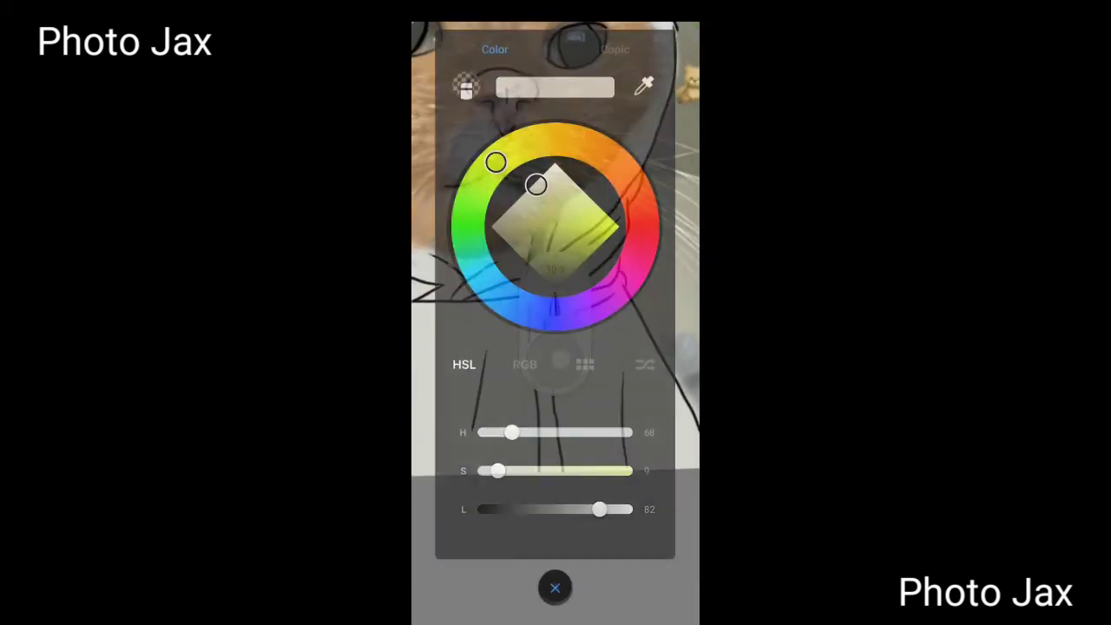
click(431, 532)
click(615, 39)
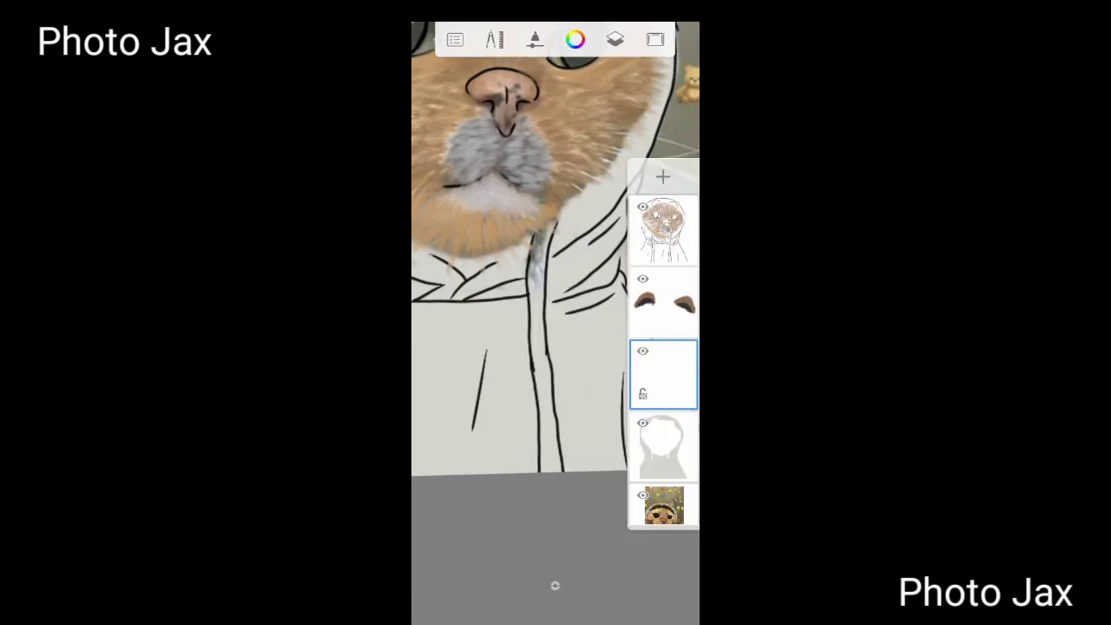
drag(565, 347, 611, 265)
mouse_move(556, 199)
mouse_down()
mouse_move(533, 337)
mouse_move(610, 159)
mouse_move(525, 527)
mouse_move(541, 474)
mouse_up()
mouse_move(595, 324)
mouse_down()
mouse_move(565, 333)
mouse_move(559, 310)
mouse_move(513, 571)
mouse_move(530, 402)
mouse_up()
mouse_move(563, 191)
mouse_down()
mouse_move(573, 478)
mouse_move(550, 556)
mouse_move(581, 303)
mouse_move(565, 397)
mouse_move(605, 437)
mouse_up()
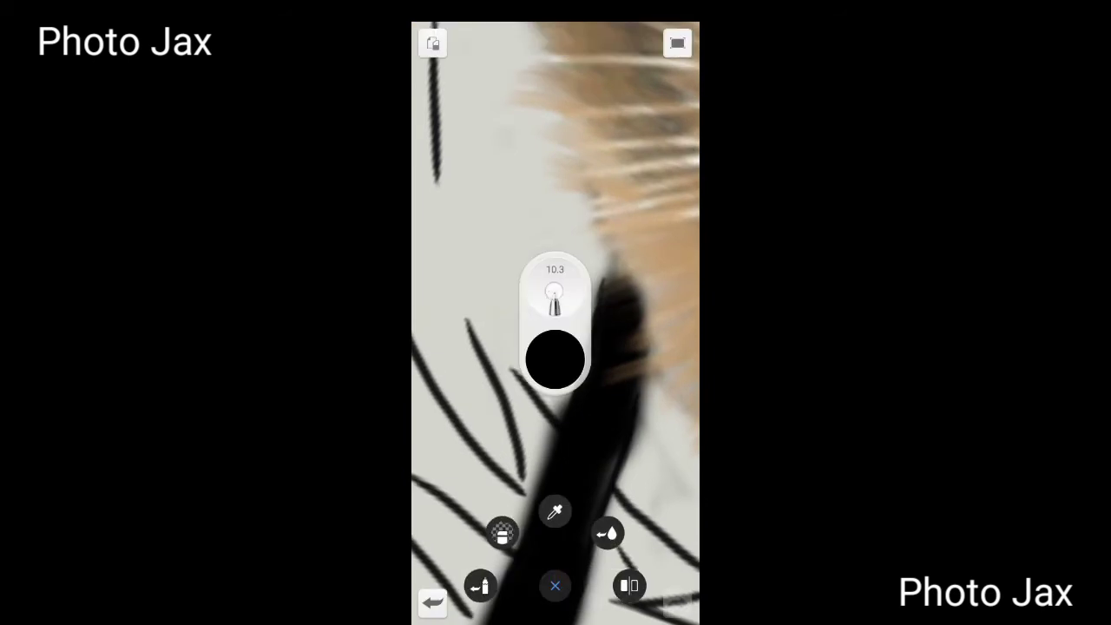
Reset the canvas view and show the layer list.
click(611, 306)
scroll(578, 360, down, 5)
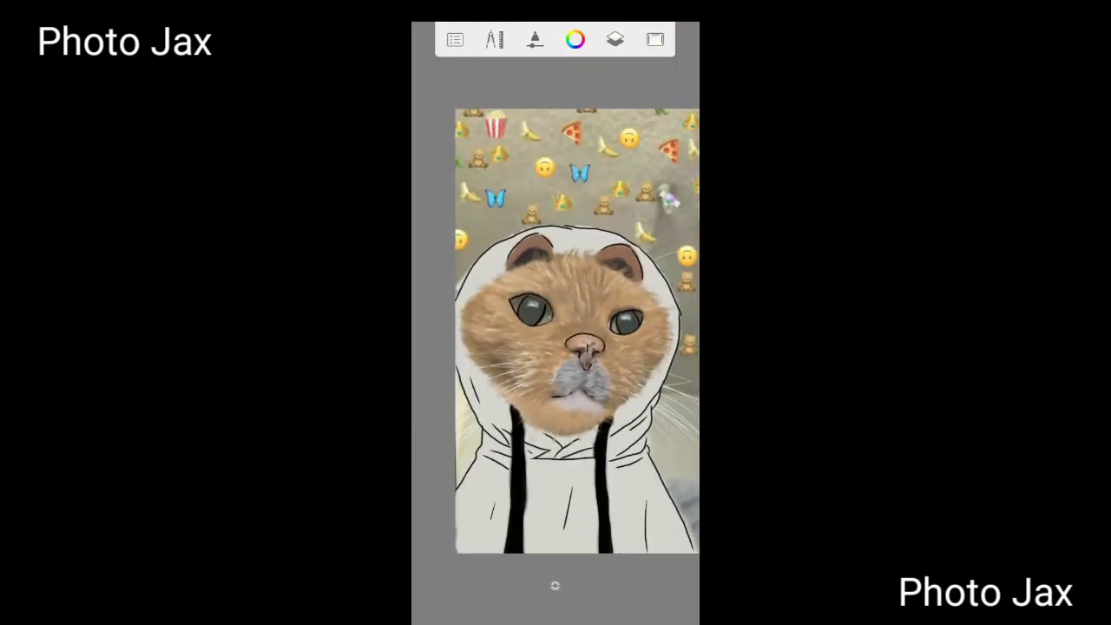
scroll(555, 348, up, 5)
click(615, 39)
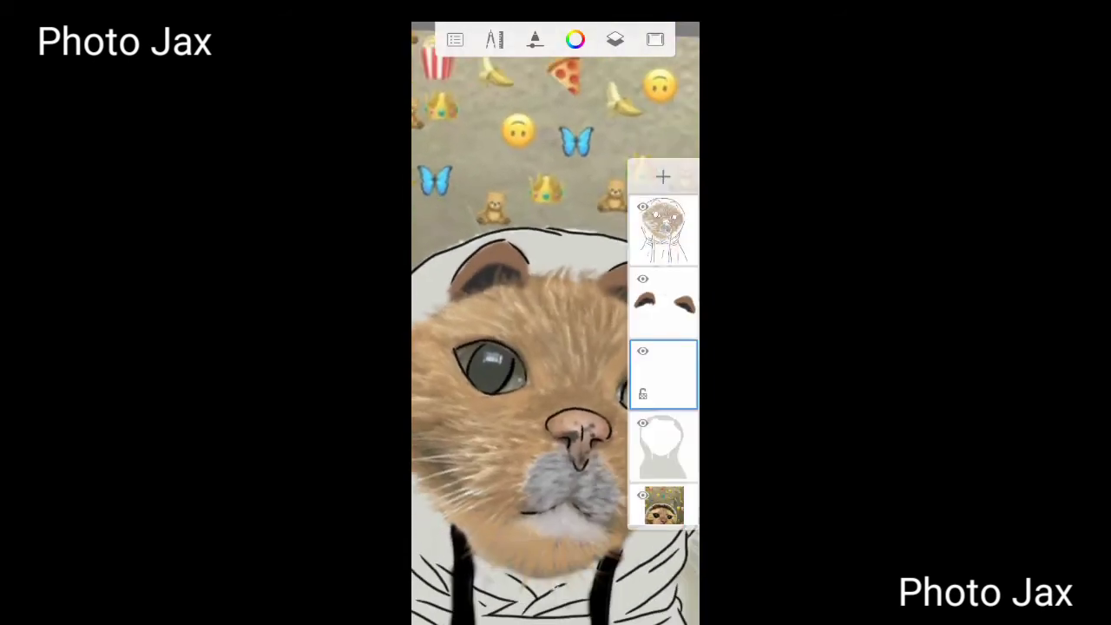
Set the paint colour to a dark grey of about HSL 0/4/31.
click(680, 378)
click(556, 589)
click(576, 39)
mouse_move(487, 509)
mouse_down()
mouse_move(553, 509)
mouse_move(460, 516)
mouse_up()
drag(512, 432, 612, 430)
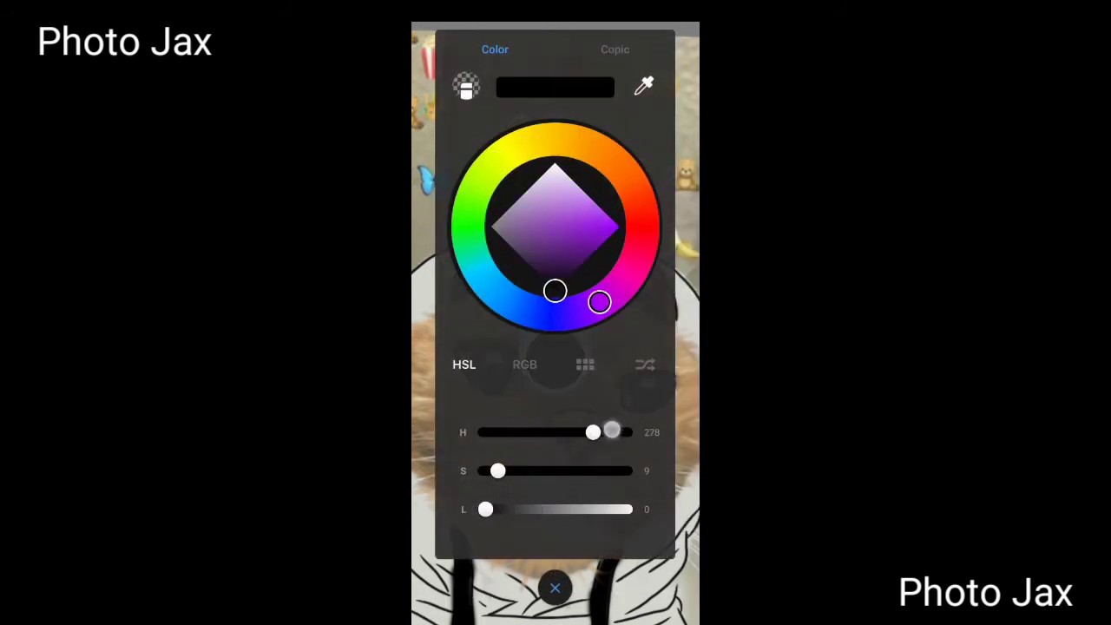
drag(555, 290, 521, 258)
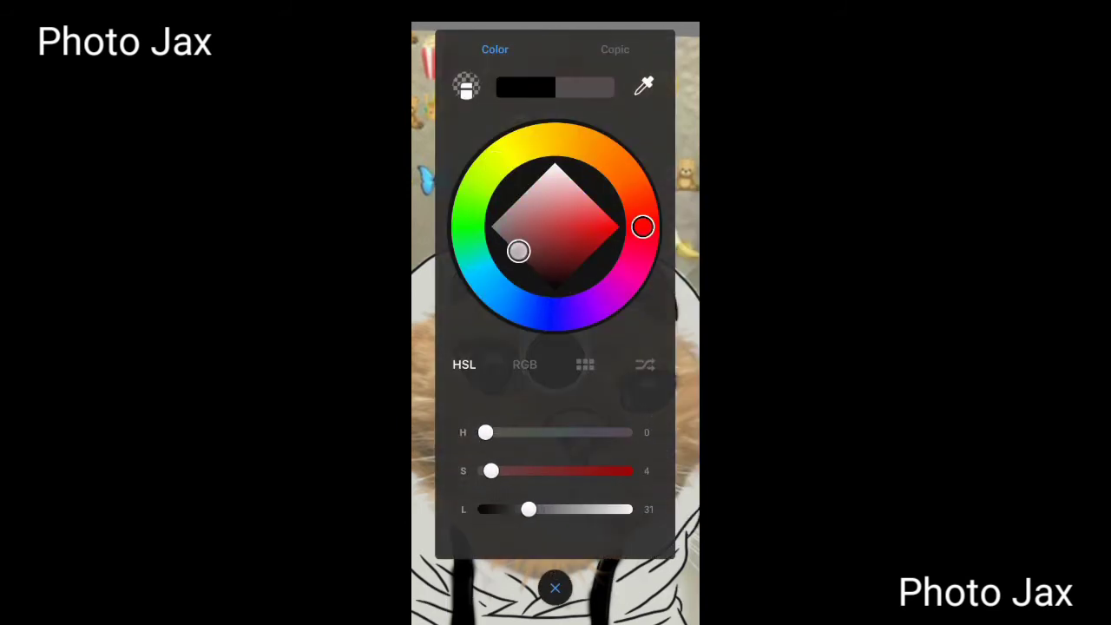
click(556, 589)
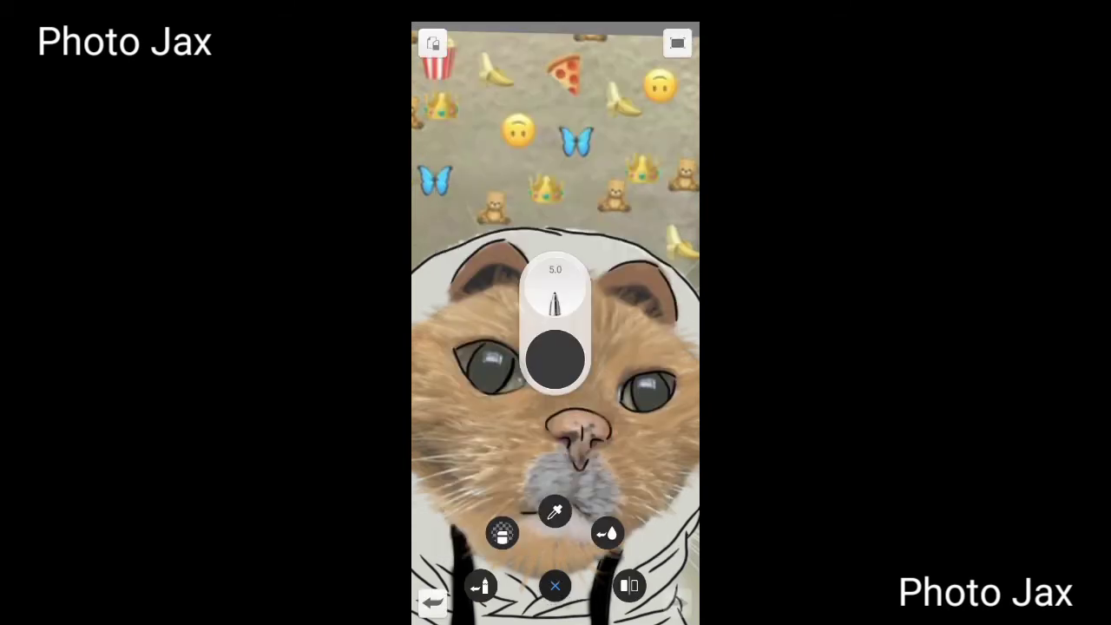
Paint dark grey shading with a size 17 brush where the head meets the hood.
click(614, 40)
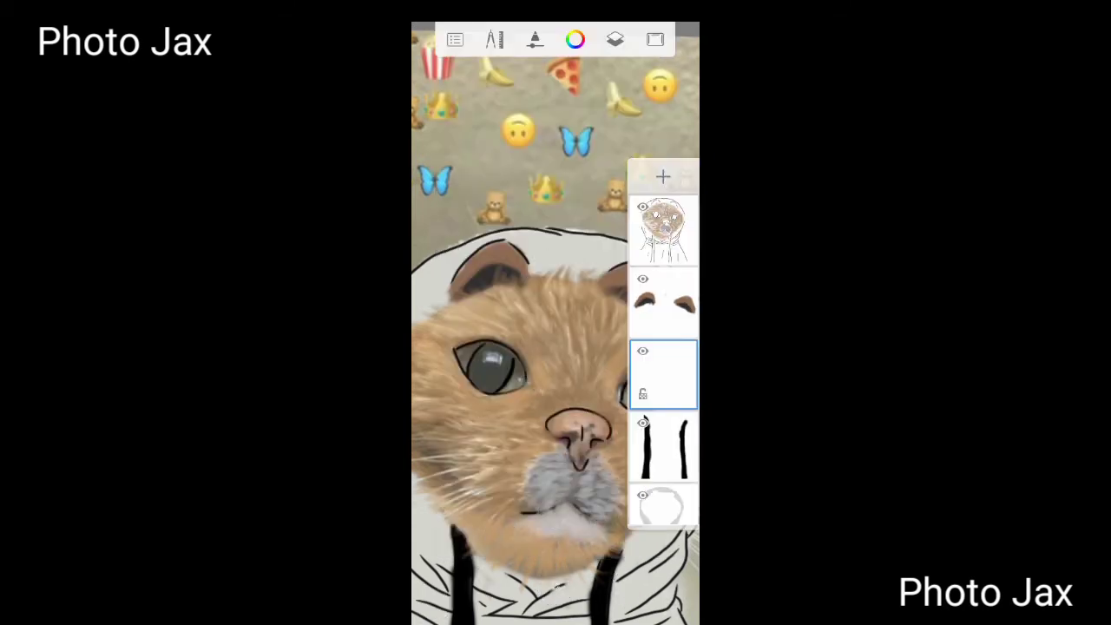
click(663, 373)
scroll(555, 304, up, 3)
scroll(608, 286, up, 3)
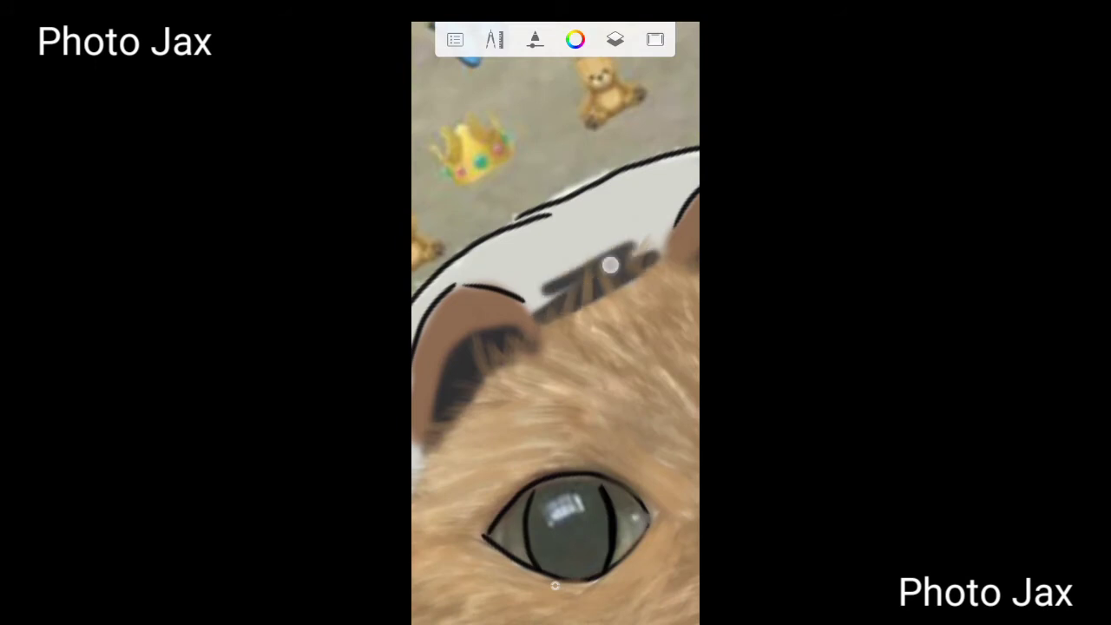
click(555, 582)
click(557, 306)
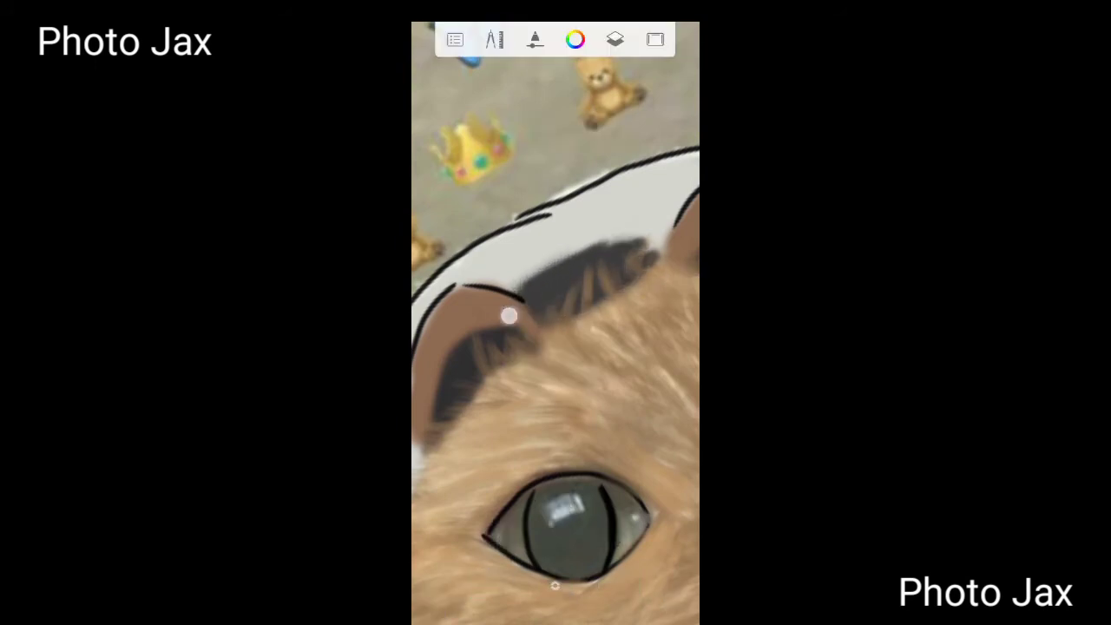
drag(510, 316, 603, 248)
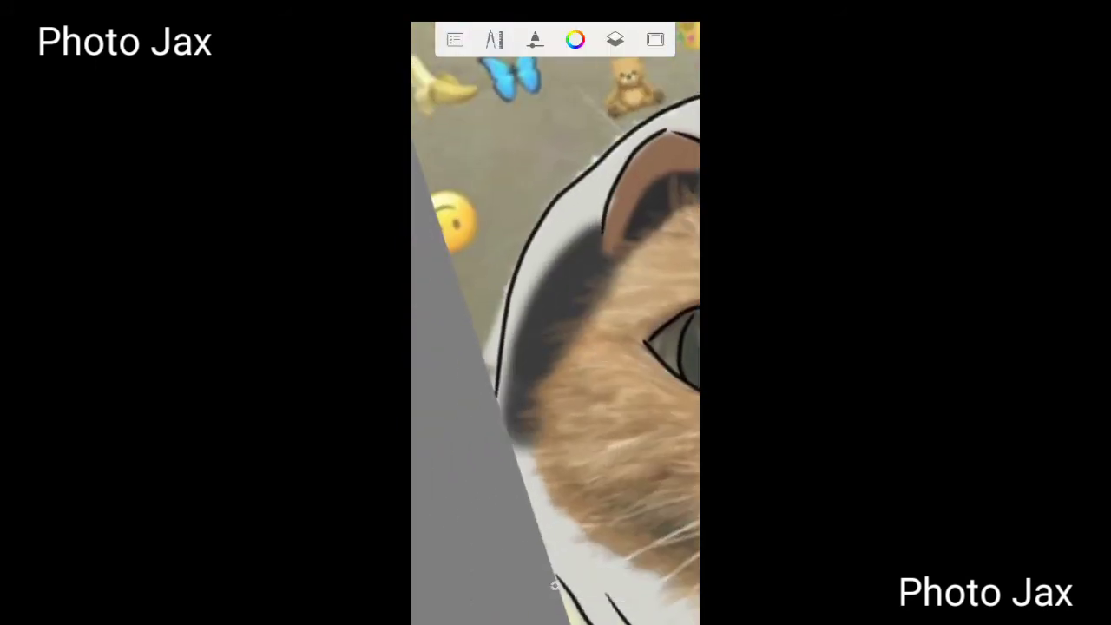
mouse_move(554, 586)
mouse_down()
mouse_move(545, 325)
mouse_move(540, 432)
mouse_move(556, 312)
mouse_up()
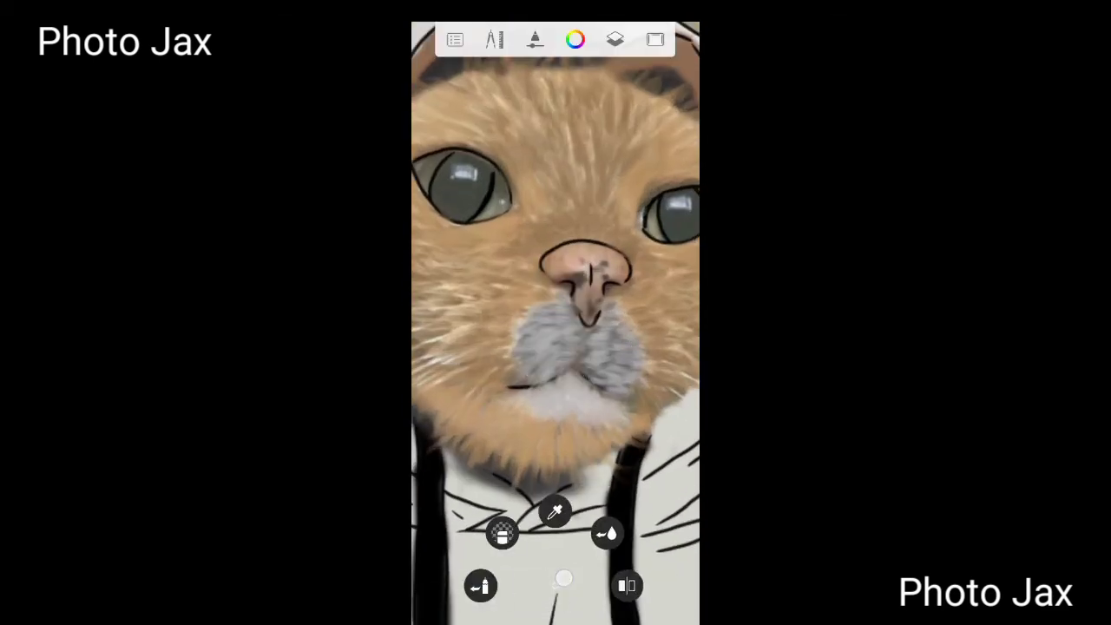
mouse_move(586, 473)
mouse_down()
mouse_move(559, 400)
mouse_move(600, 372)
mouse_up()
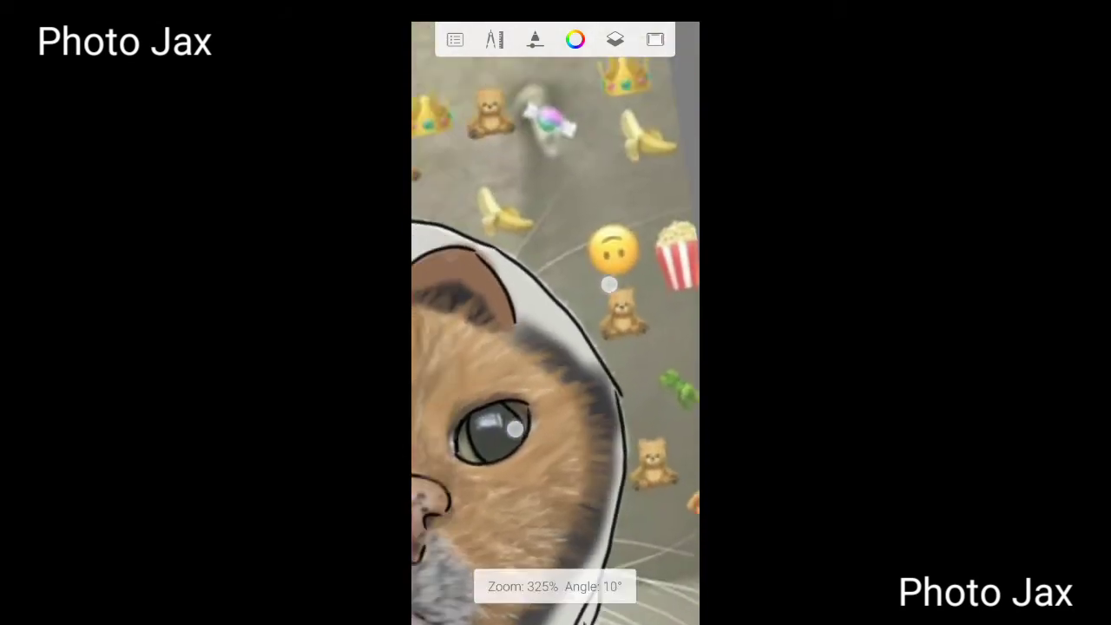
click(656, 39)
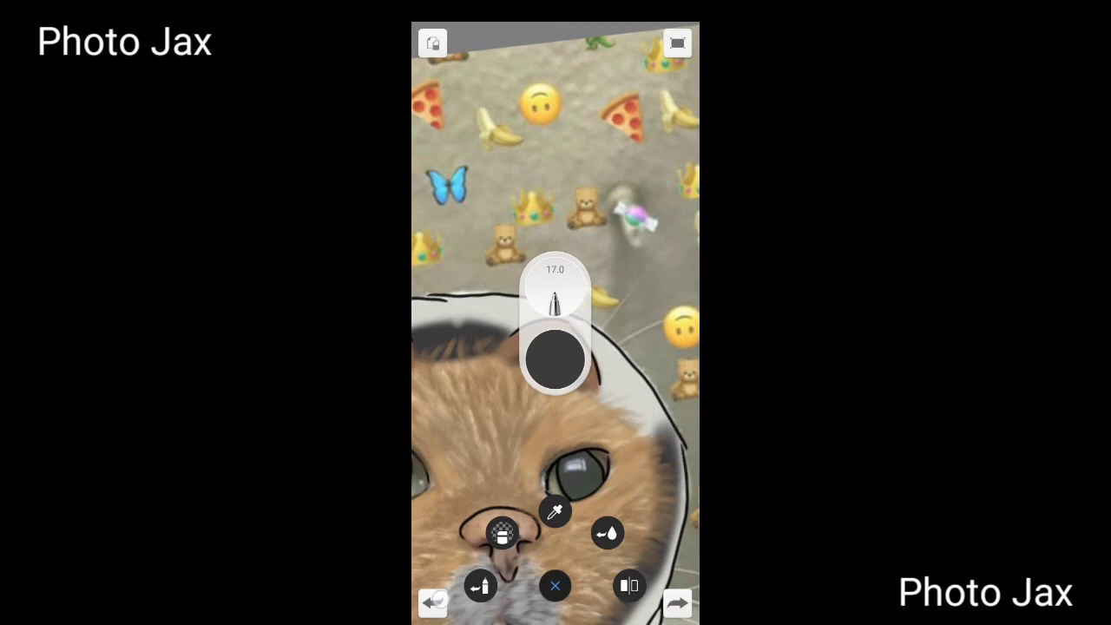
click(677, 42)
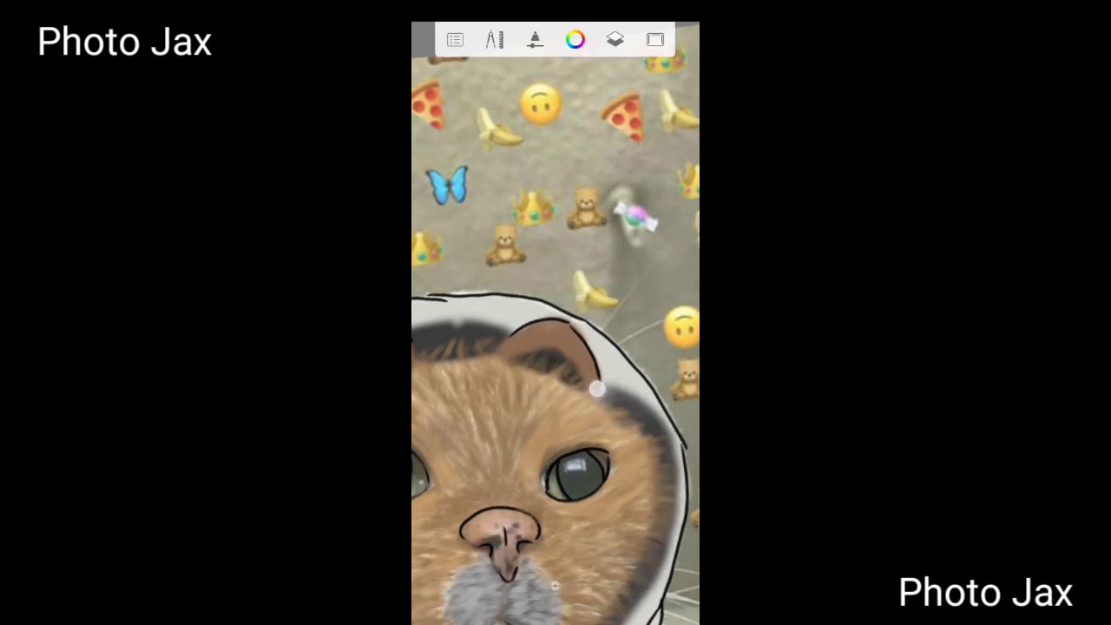
drag(599, 375, 559, 426)
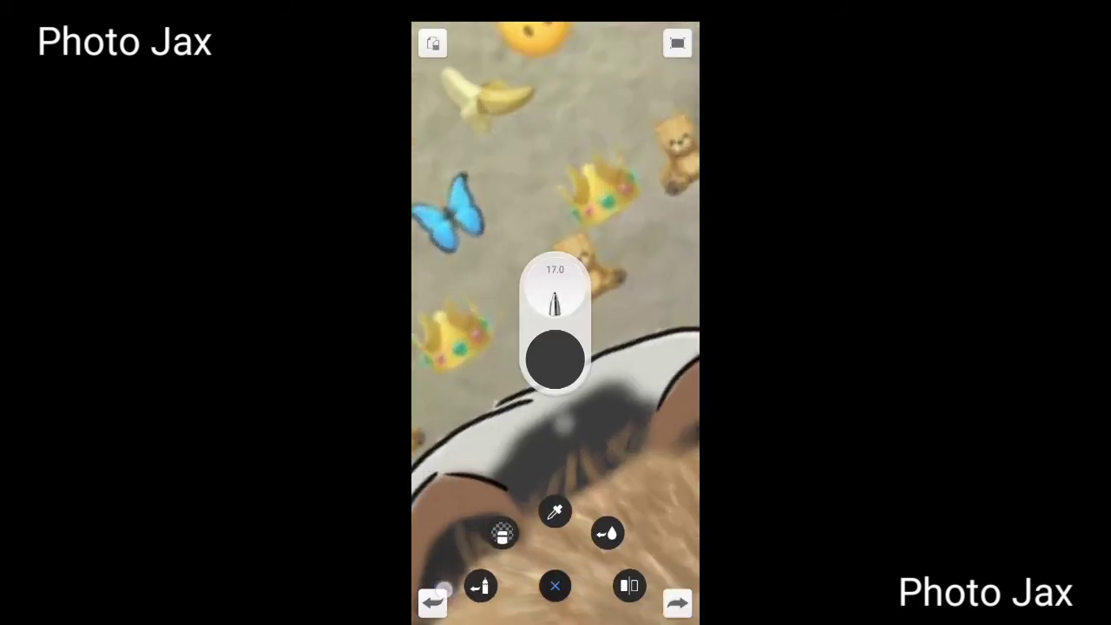
Zoom out and bring up the shading layer's options from the layer list.
drag(610, 356, 573, 408)
click(615, 39)
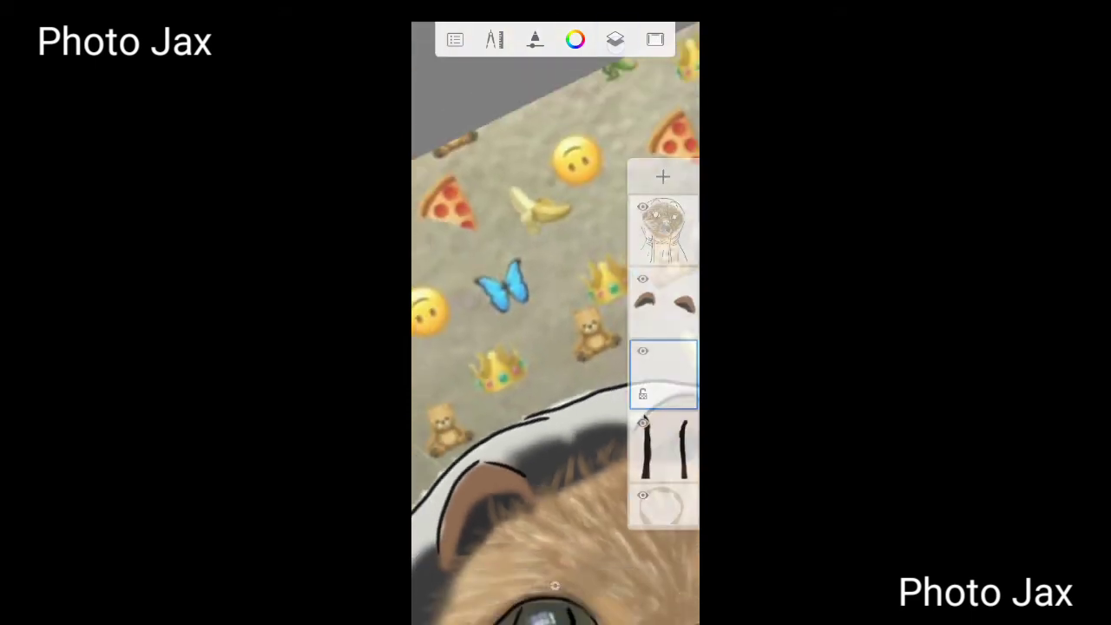
click(668, 300)
click(556, 486)
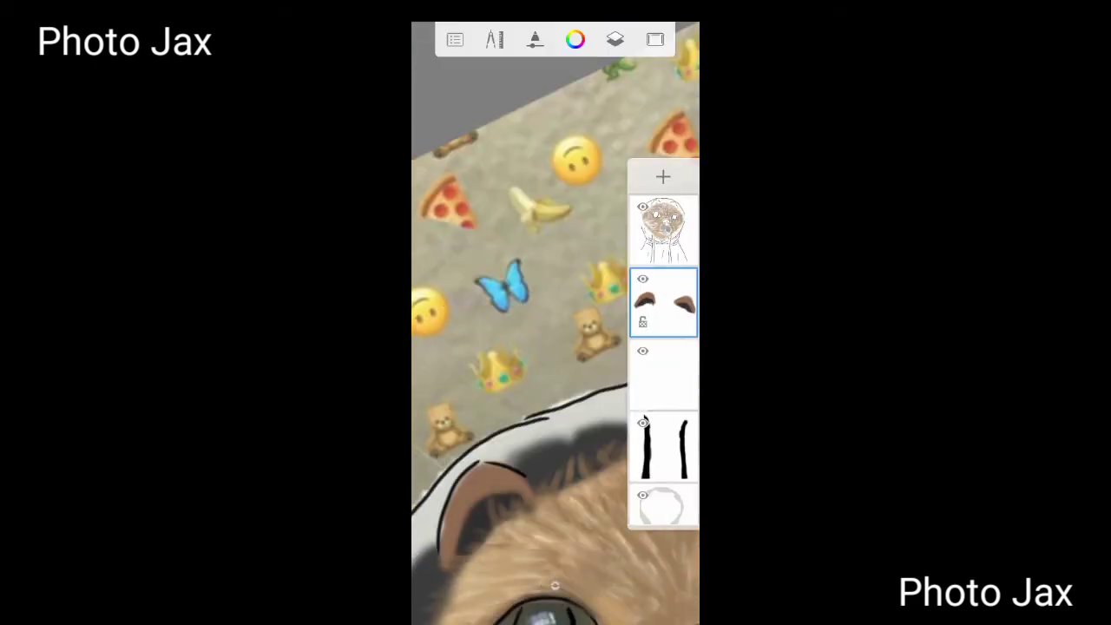
click(615, 39)
click(556, 586)
click(562, 447)
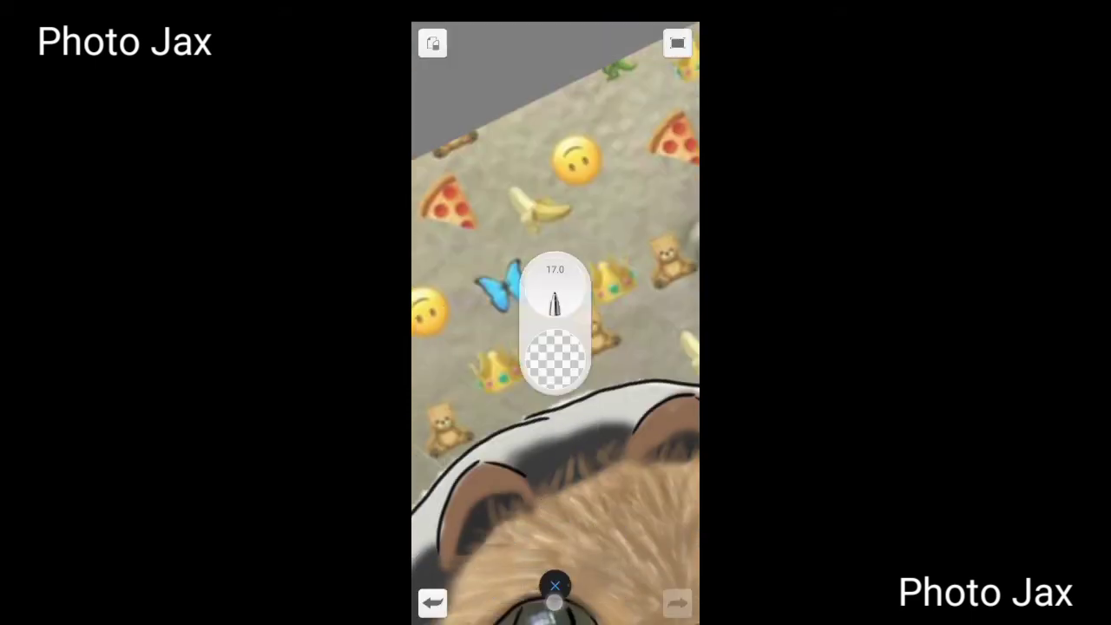
click(556, 586)
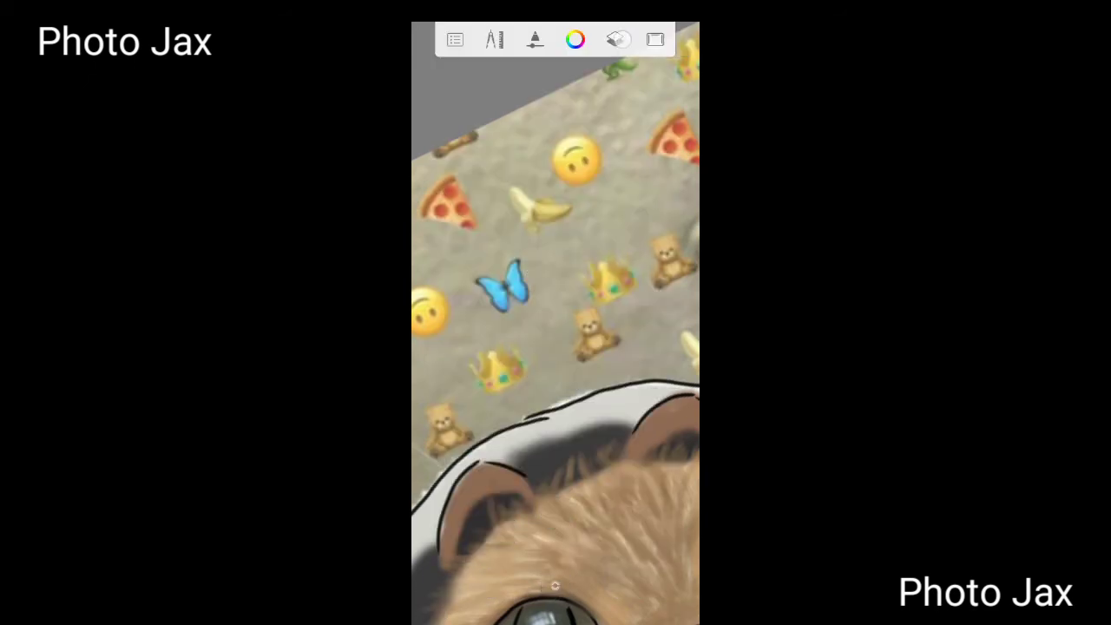
click(615, 39)
Set the shading layer (Layer 4) to 50% opacity.
click(620, 558)
drag(620, 558, 504, 194)
click(615, 39)
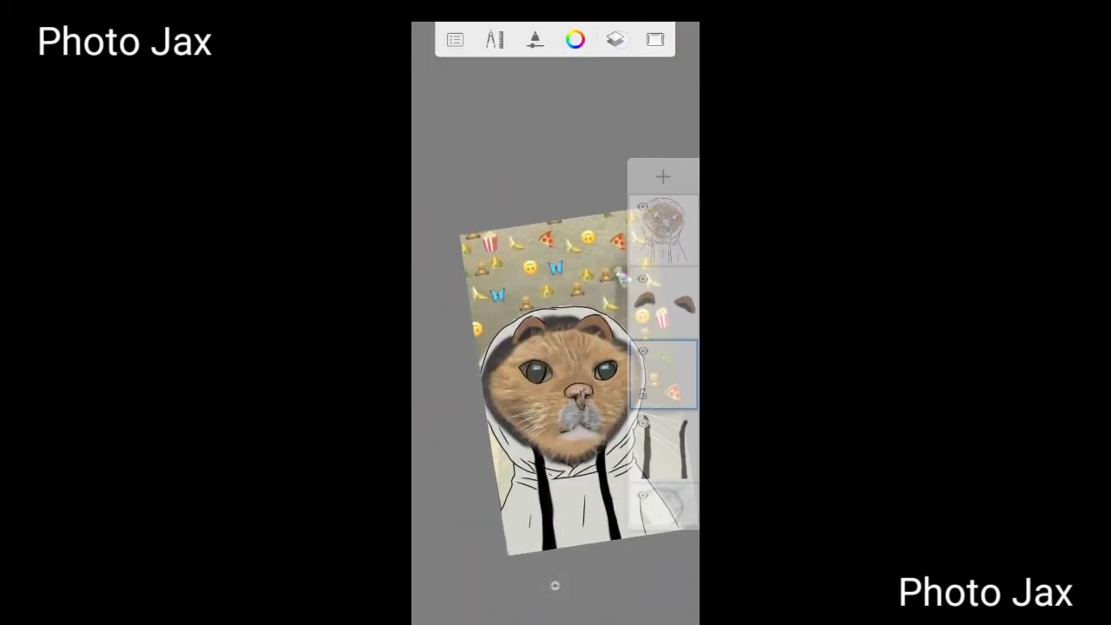
click(664, 365)
click(556, 586)
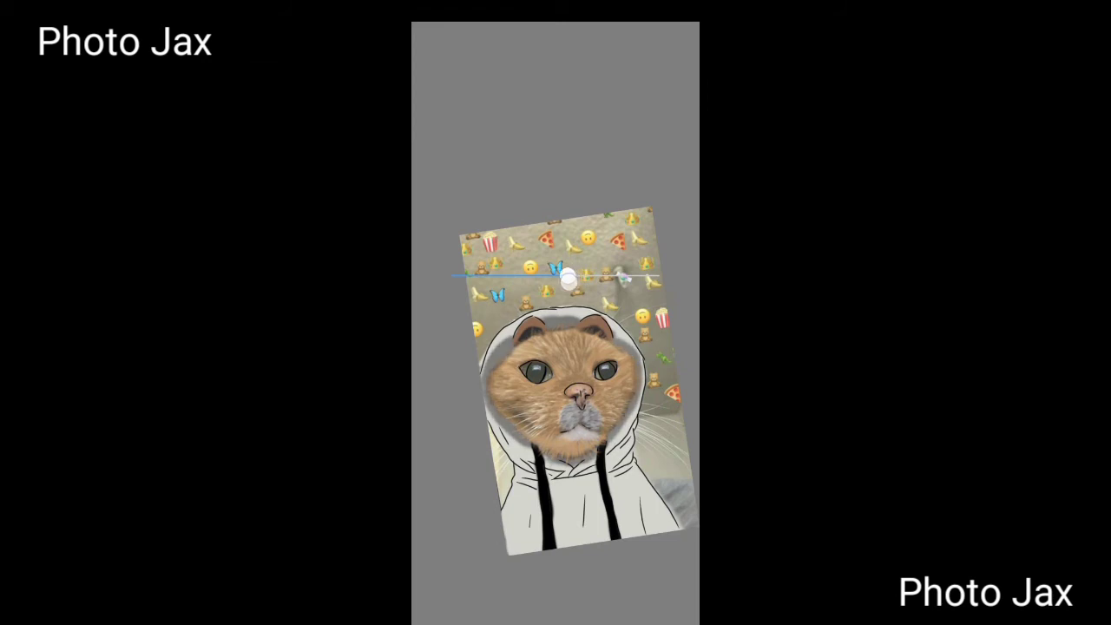
click(567, 276)
click(556, 586)
drag(664, 478, 663, 260)
Hide the reference photo layer and switch to the Ball Point Pen brush.
click(643, 407)
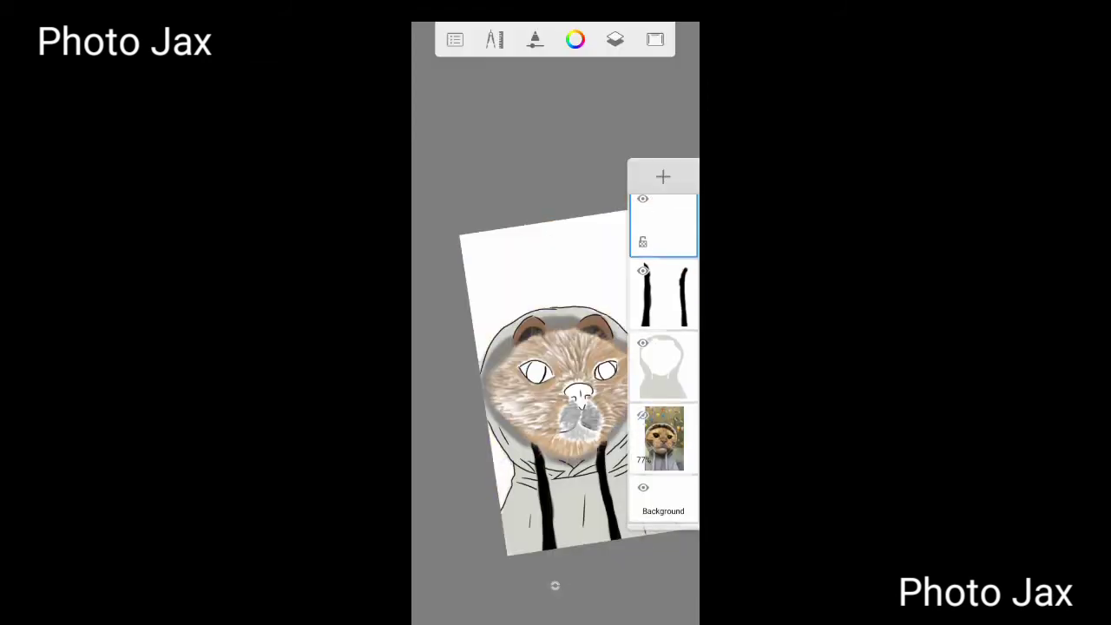
click(615, 39)
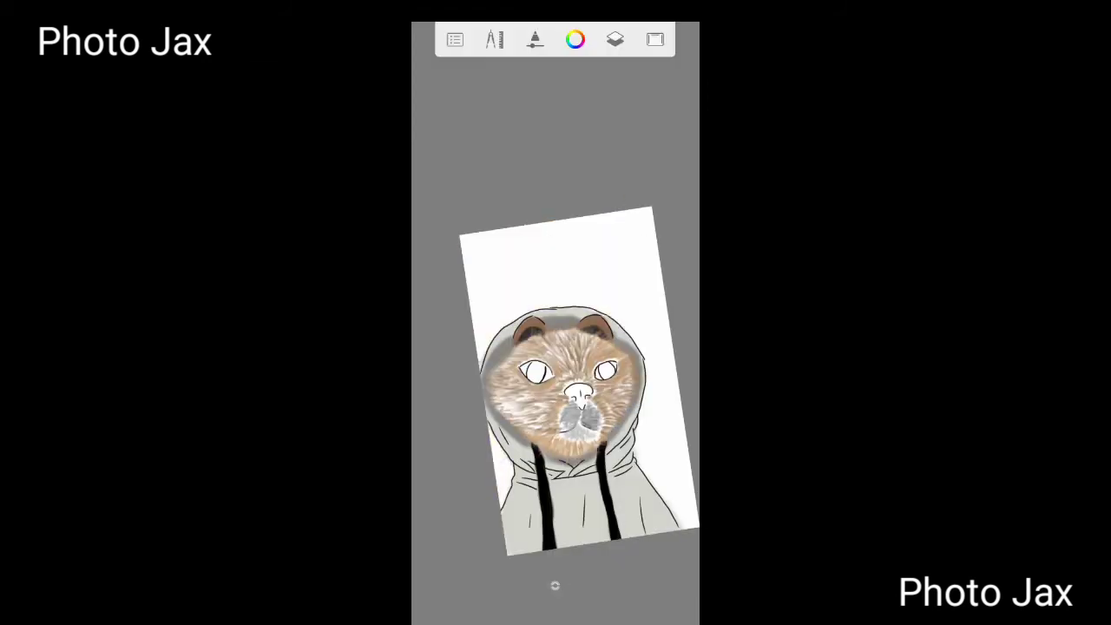
click(556, 587)
click(480, 586)
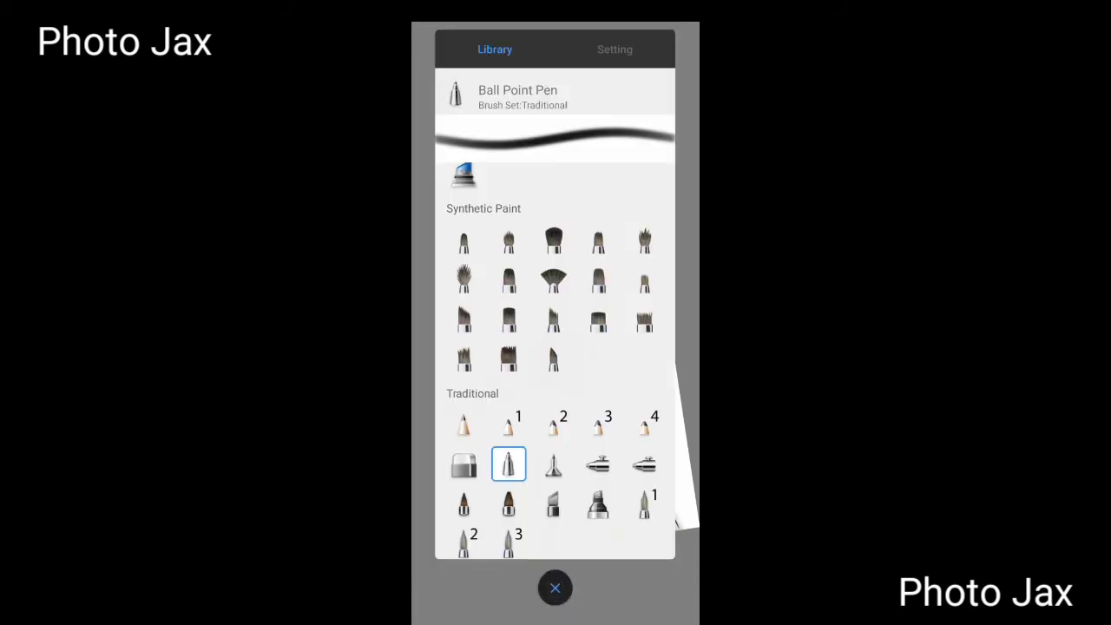
click(555, 587)
Select the top layer in the layer list.
click(615, 39)
drag(664, 260, 663, 478)
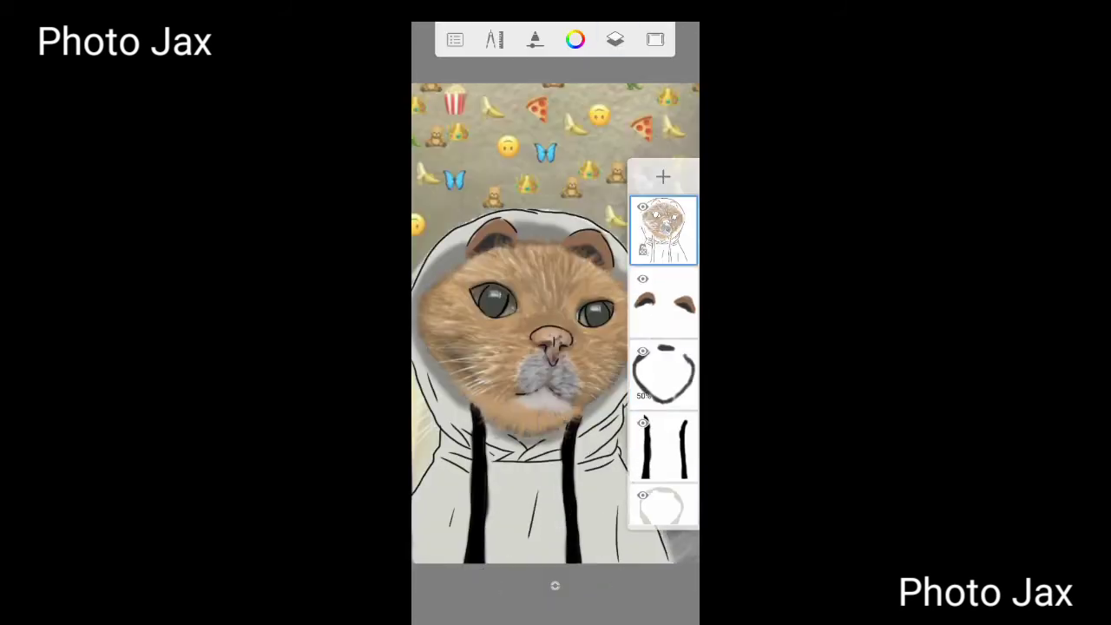
click(556, 586)
scroll(555, 270, up, 5)
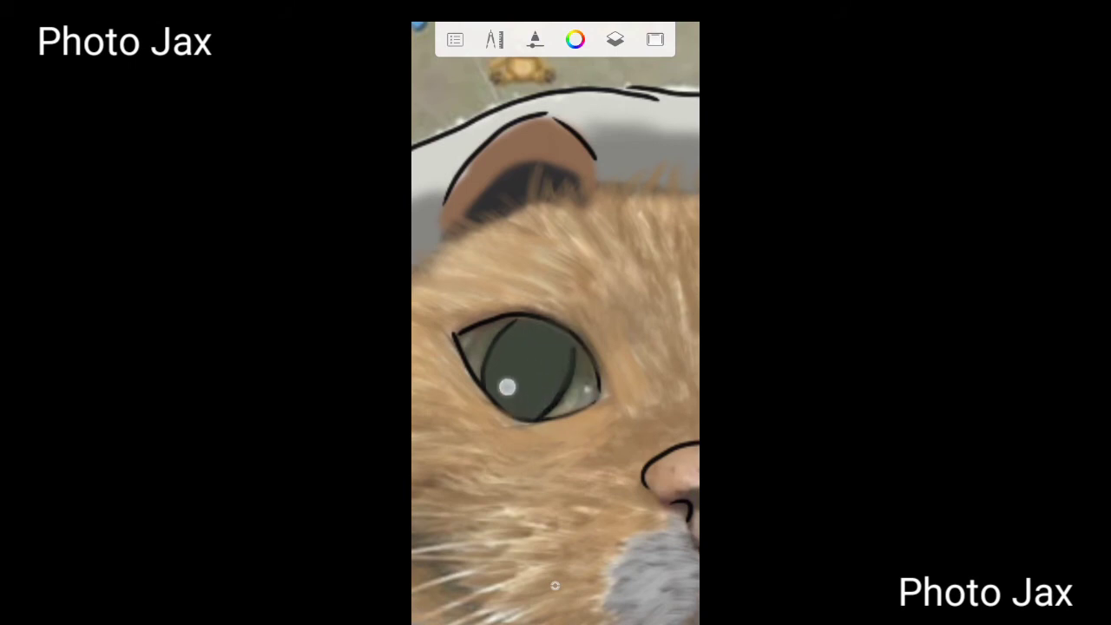
Zoom in on the eye, sample its dark green and darken it slightly.
click(555, 586)
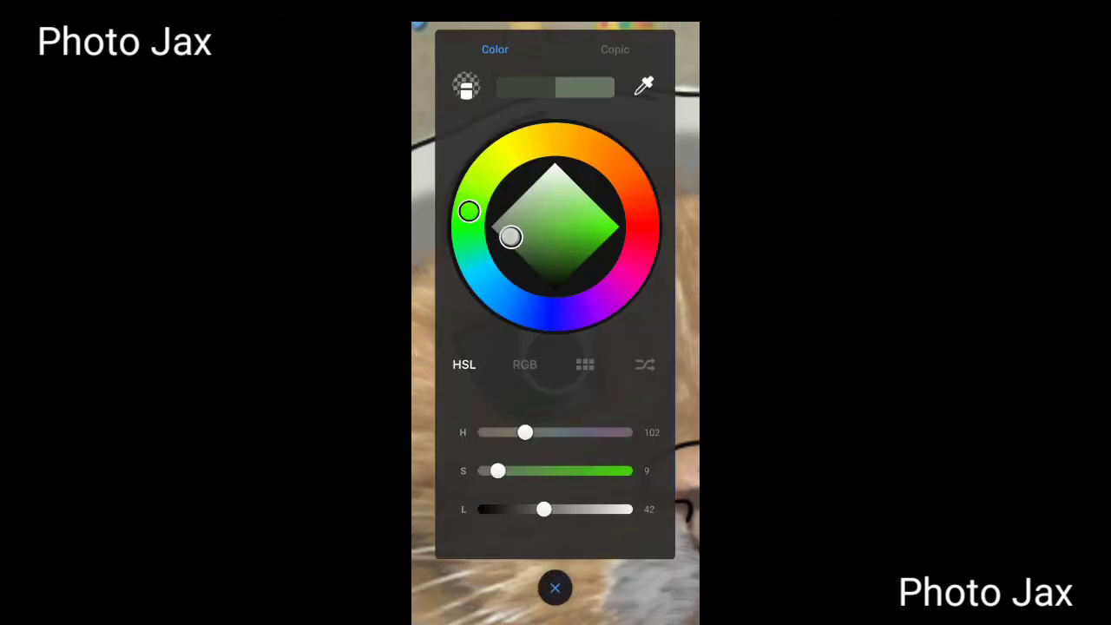
click(555, 588)
scroll(555, 348, up, 3)
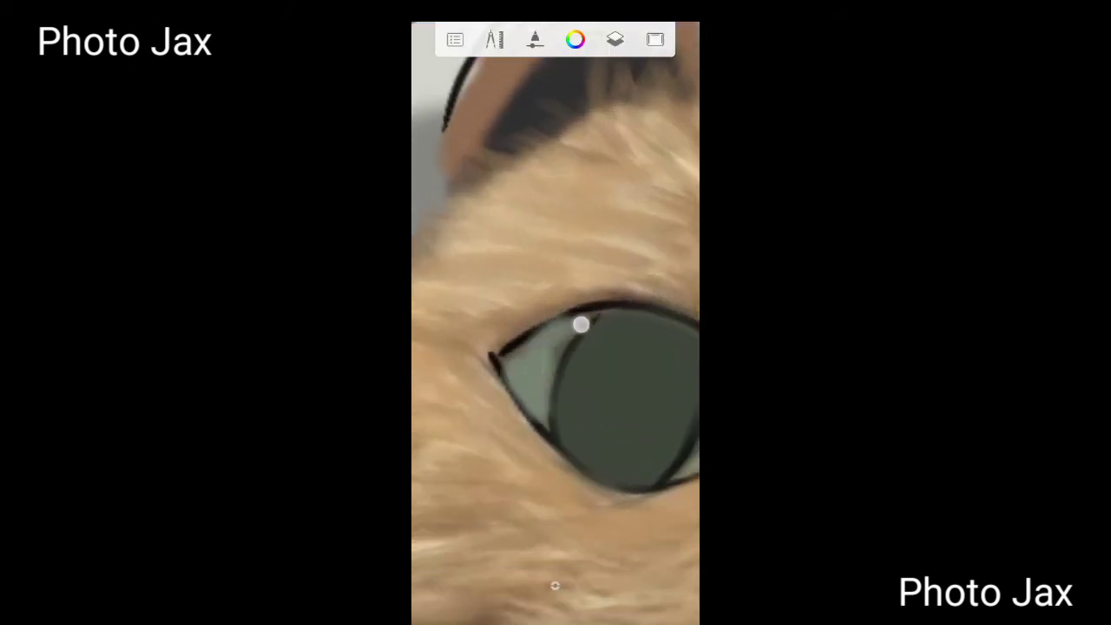
mouse_move(559, 462)
mouse_down()
mouse_move(516, 481)
mouse_move(560, 401)
mouse_up()
drag(609, 289, 660, 599)
drag(653, 517, 584, 404)
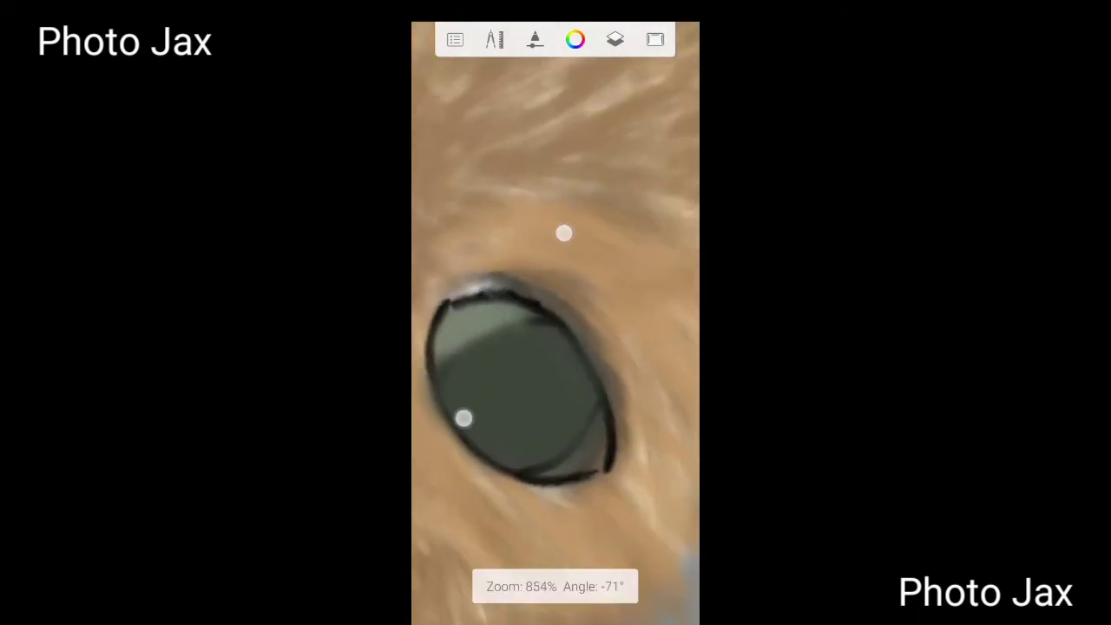
scroll(555, 321, down, 5)
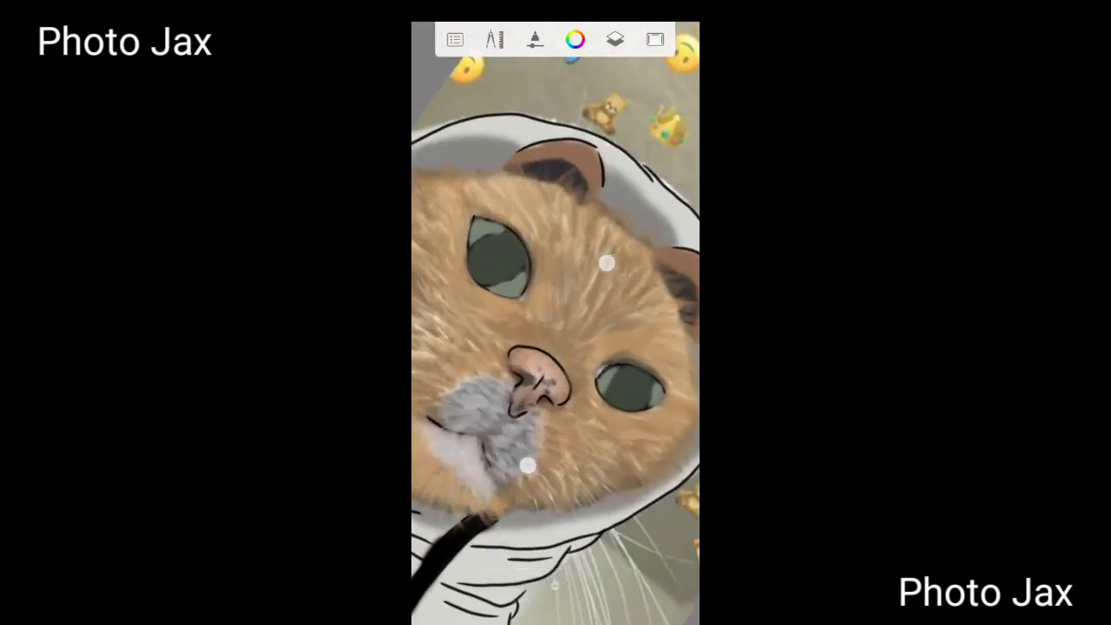
scroll(556, 322, up, 5)
drag(556, 362, 571, 371)
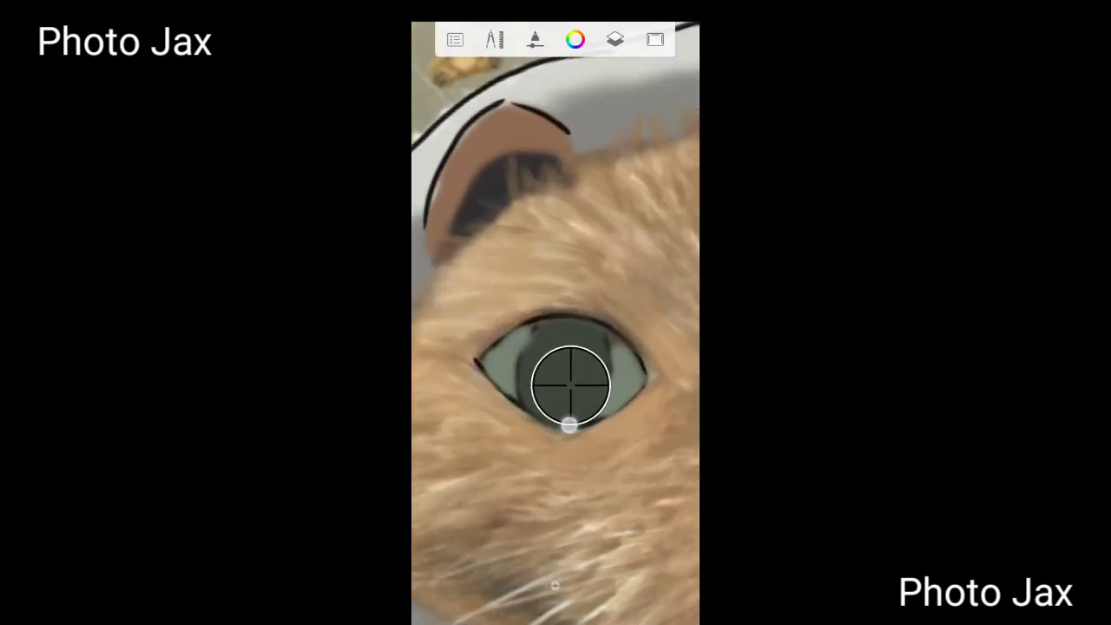
click(556, 362)
drag(523, 510, 509, 510)
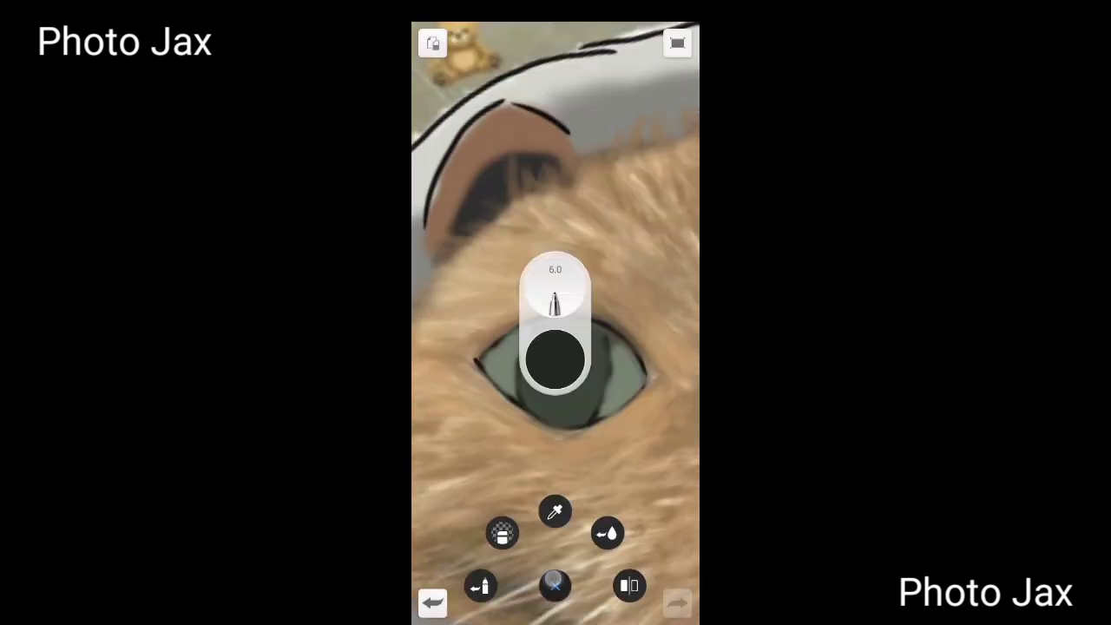
click(555, 589)
scroll(538, 361, up, 3)
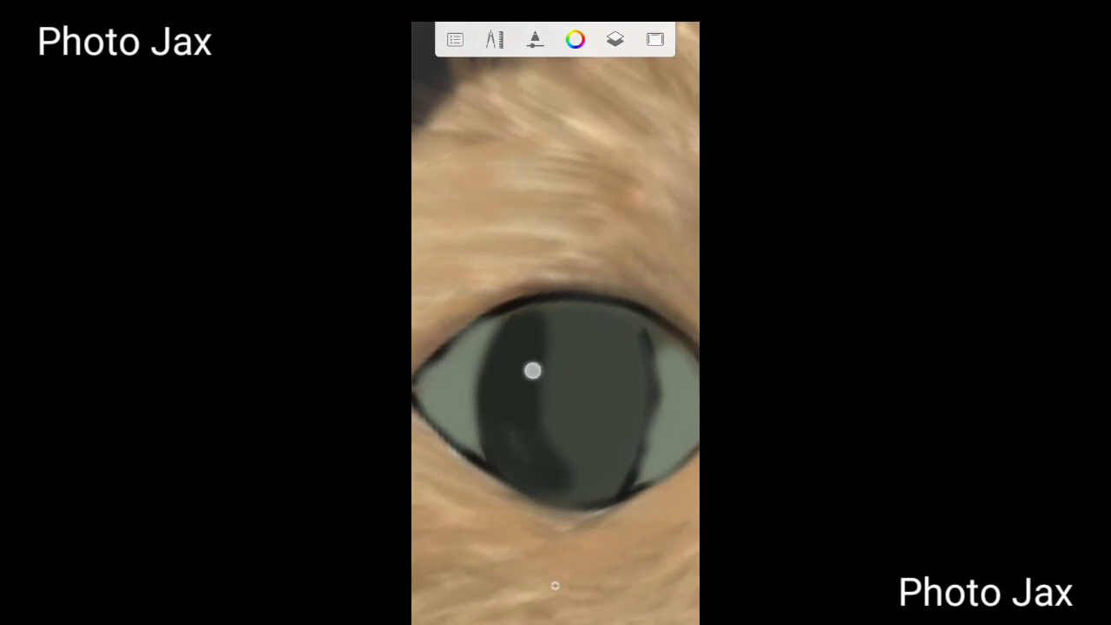
Paint dark strokes down the pupil to fill it in solidly.
mouse_move(532, 371)
mouse_down()
mouse_move(598, 320)
mouse_move(623, 338)
mouse_move(634, 451)
mouse_up()
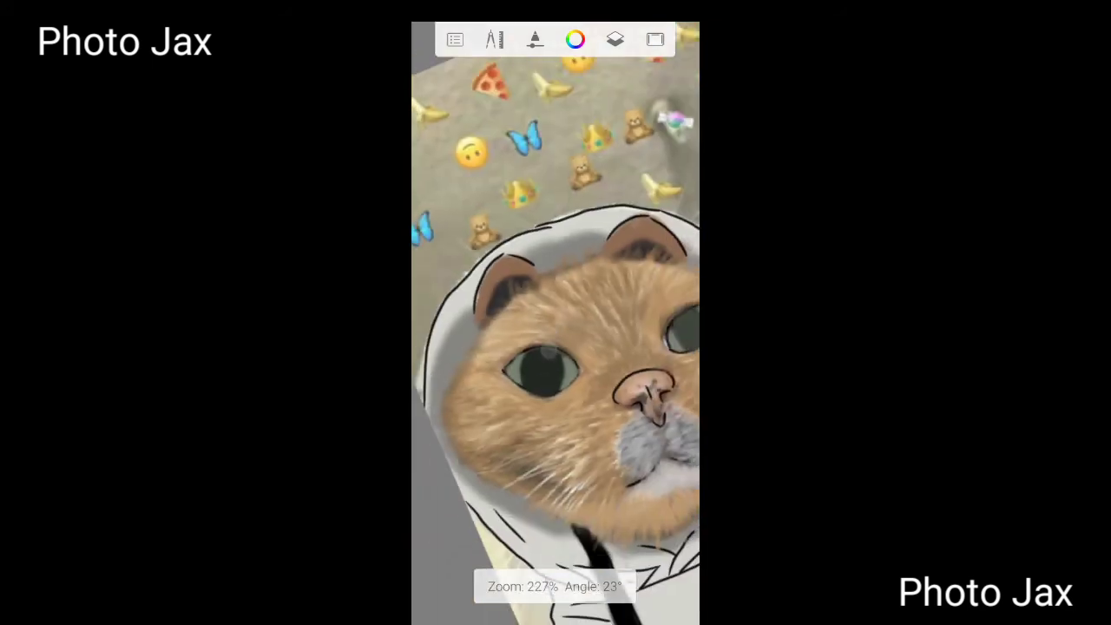
scroll(556, 347, down, 5)
scroll(556, 348, up, 5)
mouse_move(568, 350)
mouse_down()
mouse_move(572, 512)
mouse_move(455, 411)
mouse_move(596, 417)
mouse_move(560, 461)
mouse_up()
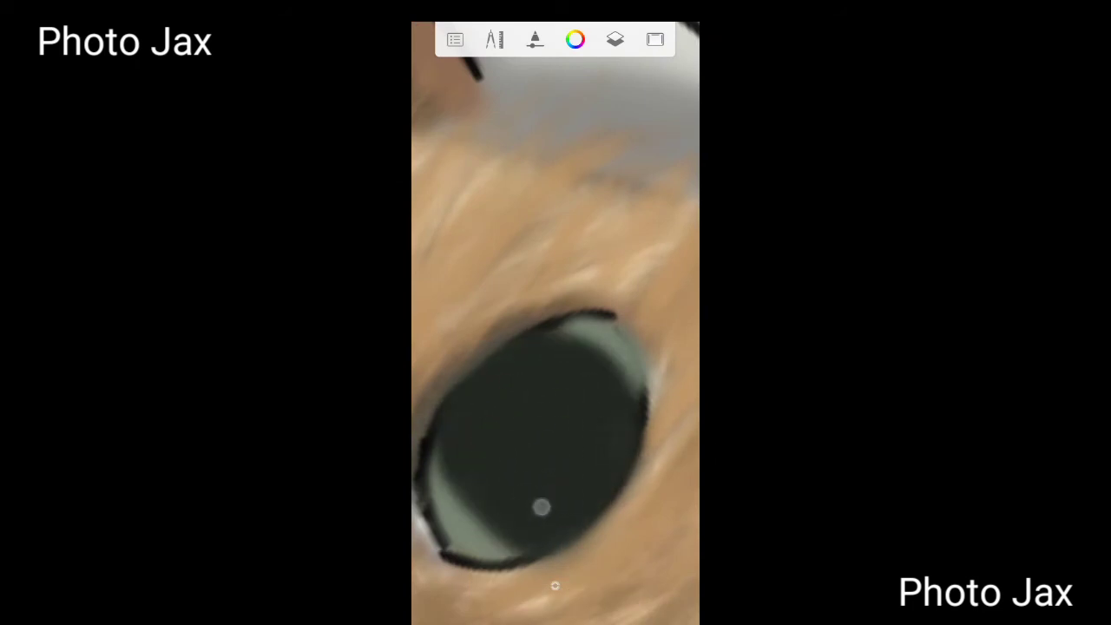
scroll(556, 348, down, 5)
scroll(556, 348, up, 5)
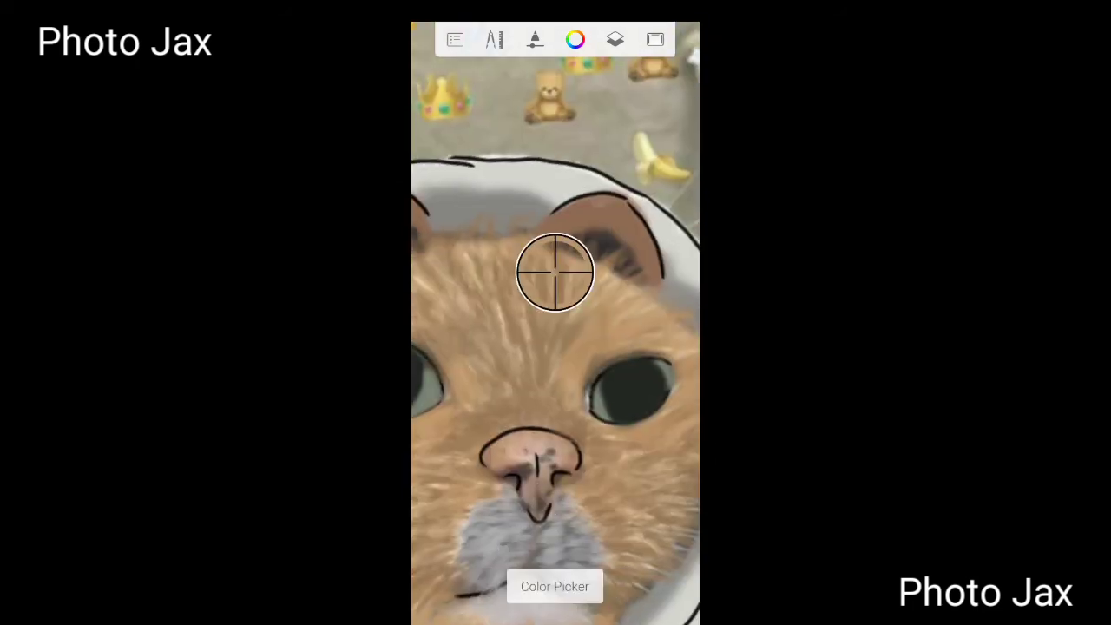
Sample a peach tone from the face, lighten it slightly, and undo the rough nose fill.
drag(556, 273, 528, 438)
click(575, 39)
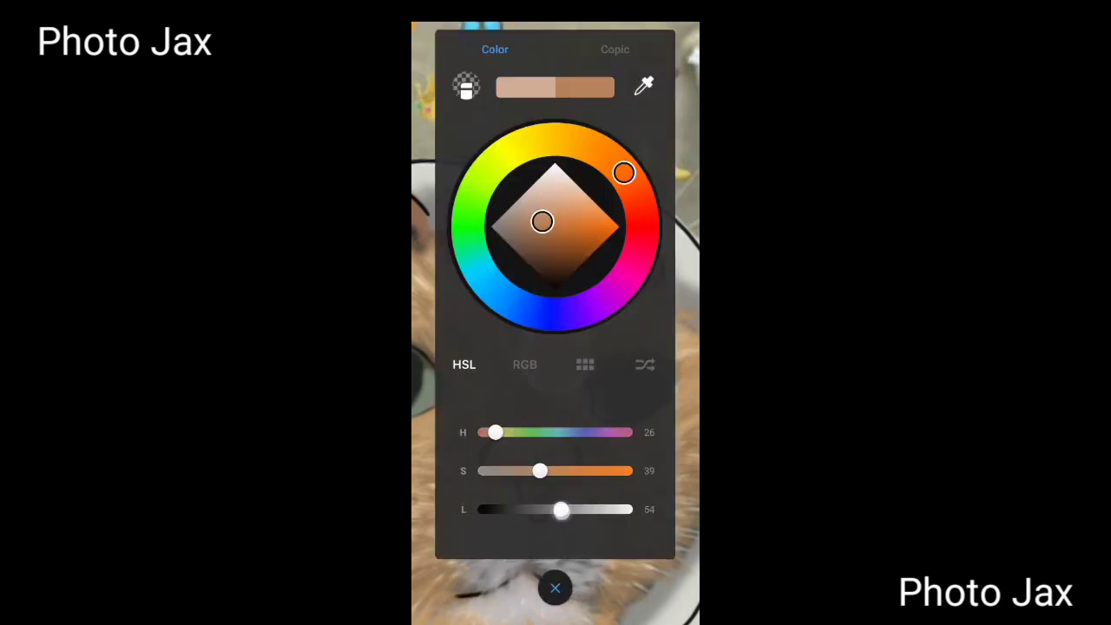
drag(574, 507, 577, 509)
click(555, 589)
scroll(556, 347, up, 5)
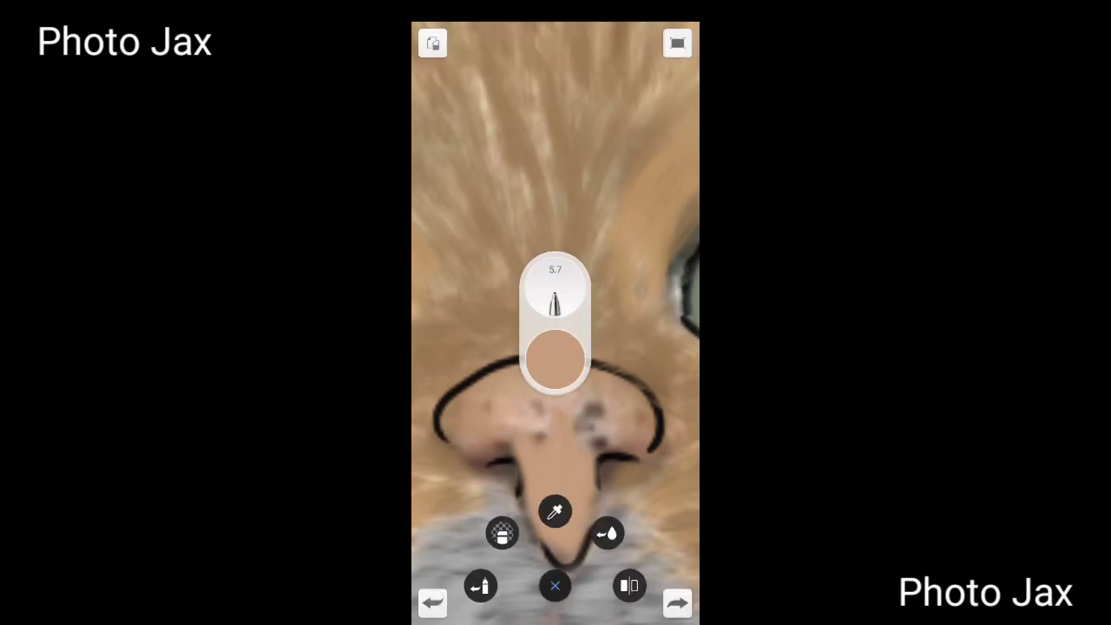
key(ctrl+z)
Add a new empty layer lower in the stack for the nose paint.
click(615, 39)
click(664, 176)
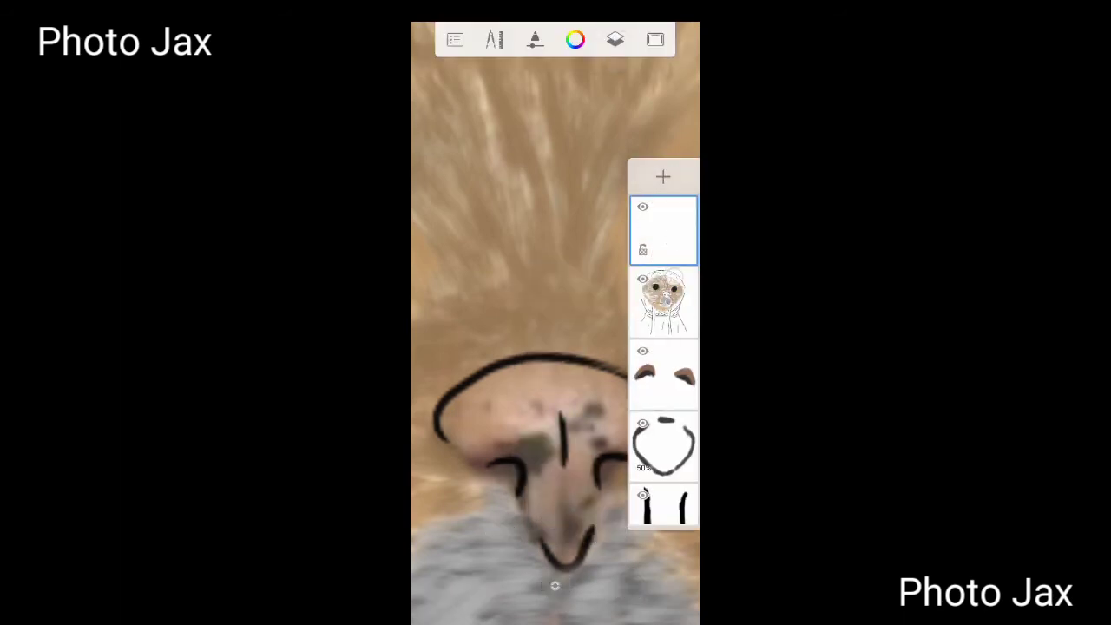
drag(663, 231, 663, 295)
click(562, 400)
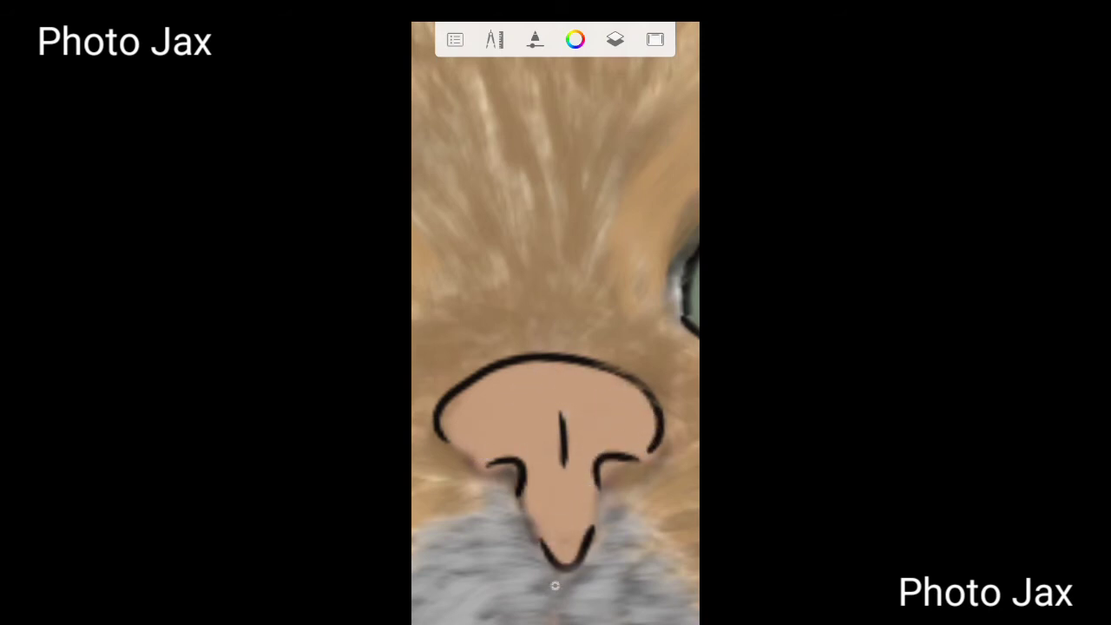
scroll(444, 419, down, 5)
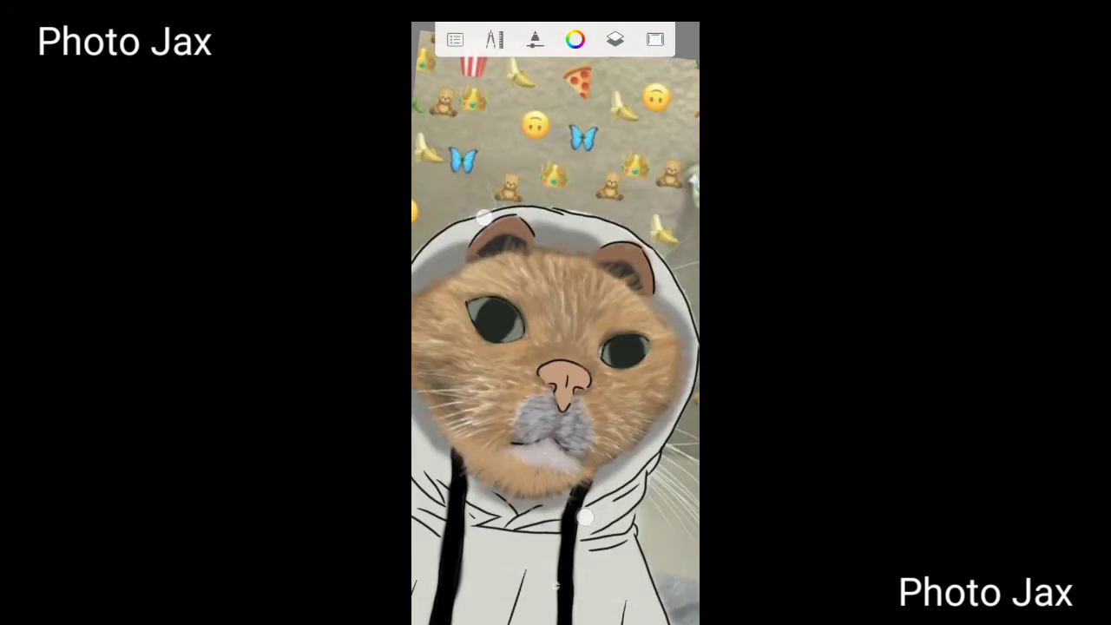
Hide the reference photo layer so the white background shows.
click(615, 39)
scroll(663, 347, down, 3)
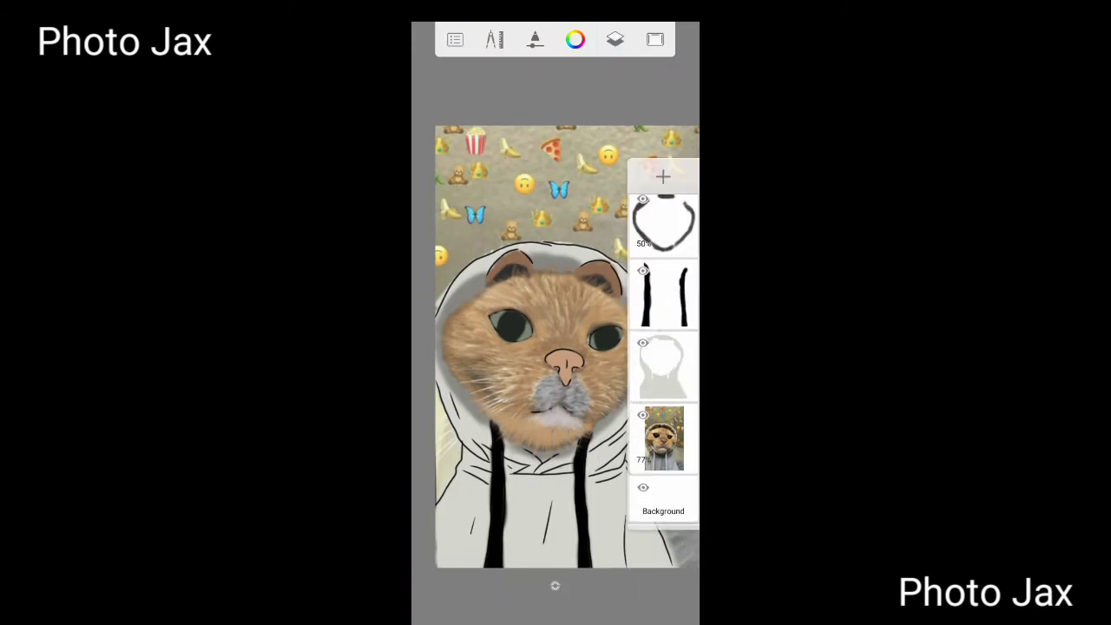
click(643, 416)
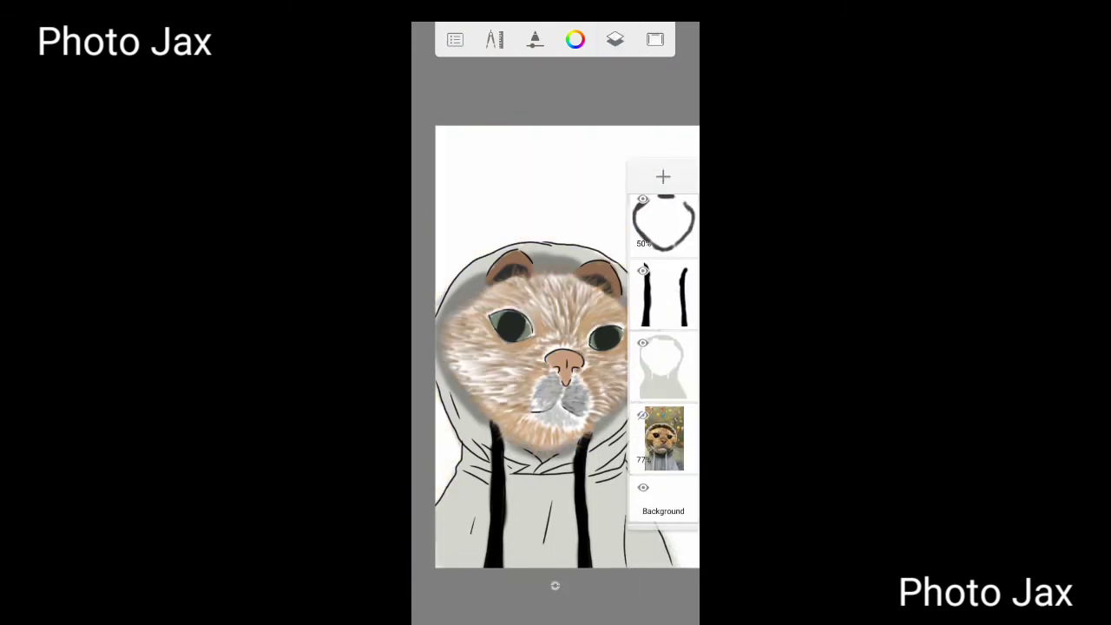
scroll(664, 348, up, 3)
click(615, 39)
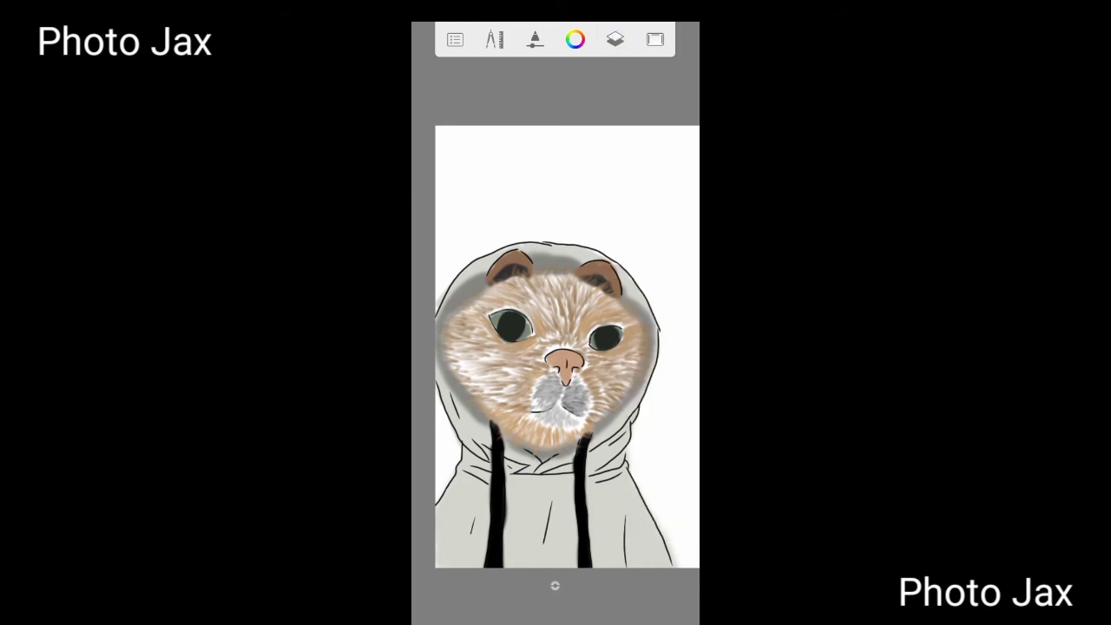
Choose Synthetic Flat Bristle Brush 2 from the Brush Library.
click(495, 39)
click(554, 318)
click(598, 317)
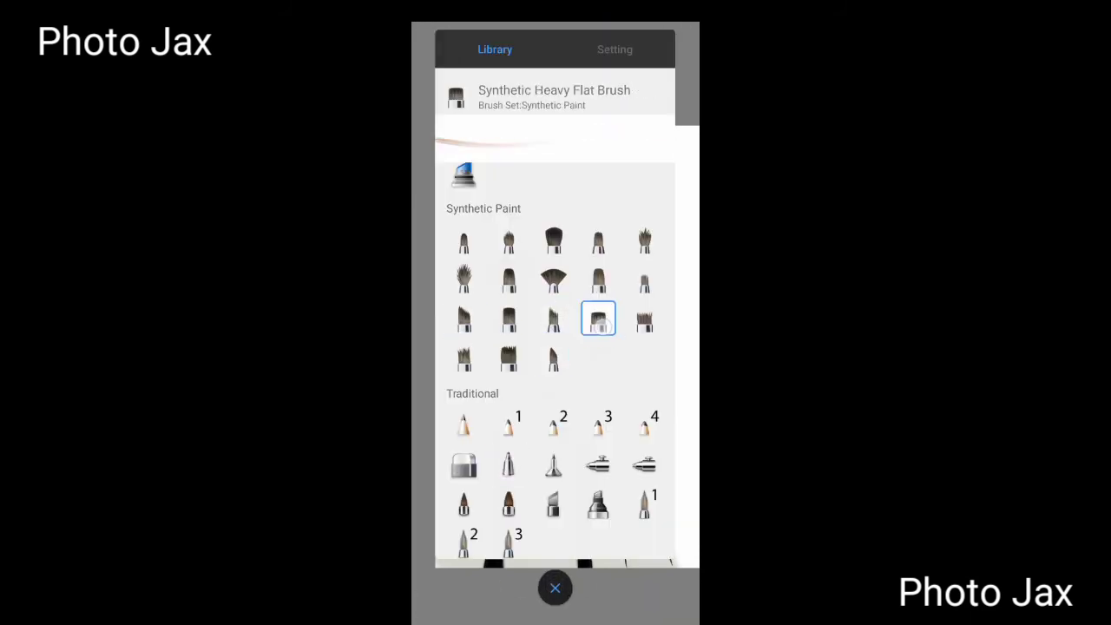
click(554, 318)
click(509, 318)
click(554, 318)
click(463, 357)
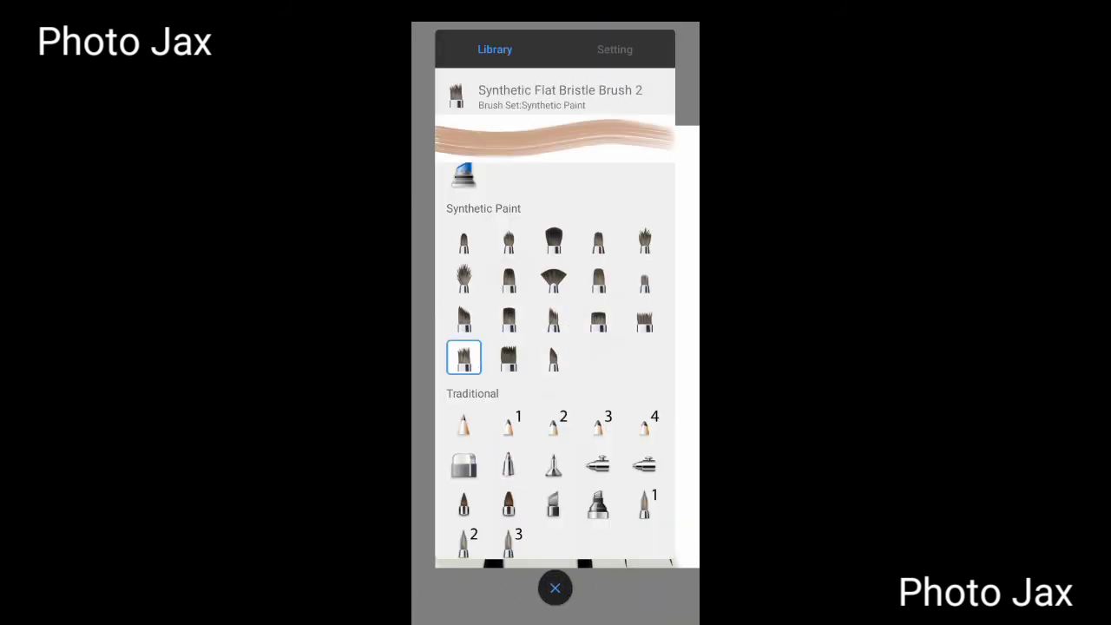
click(555, 588)
Paint tan fur strokes down the forehead and over the head.
scroll(556, 322, up, 5)
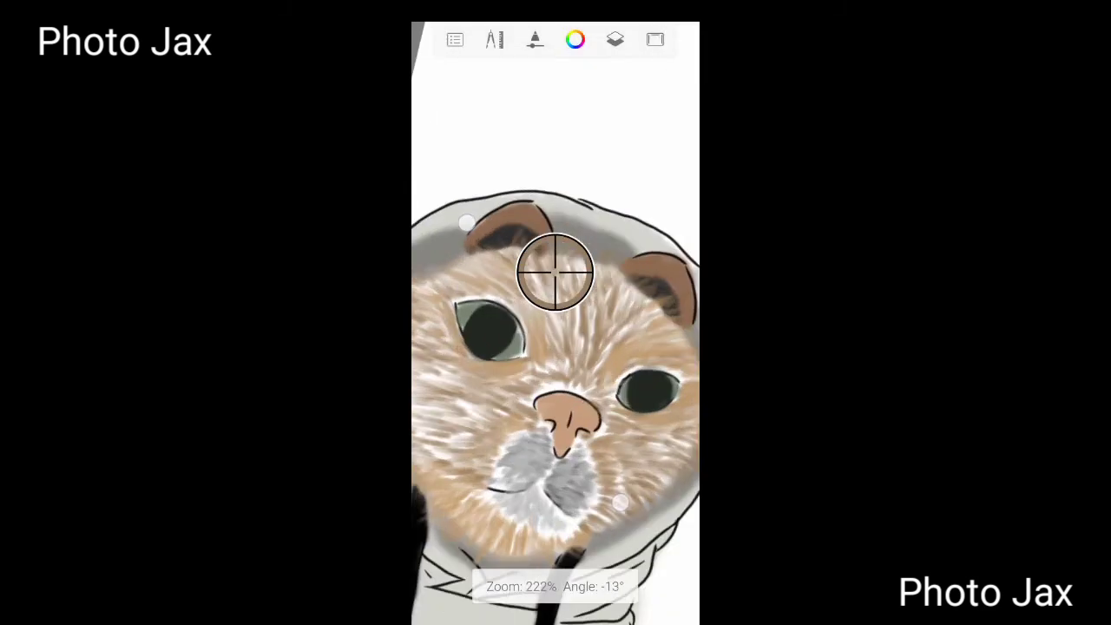
scroll(556, 321, up, 3)
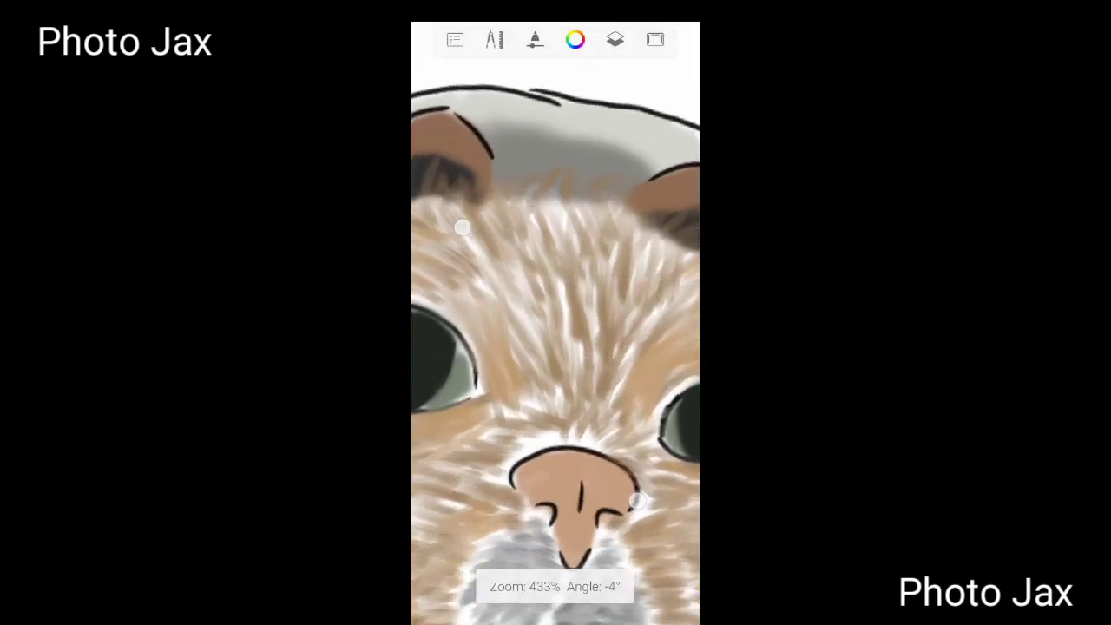
drag(538, 287, 521, 399)
drag(529, 204, 547, 304)
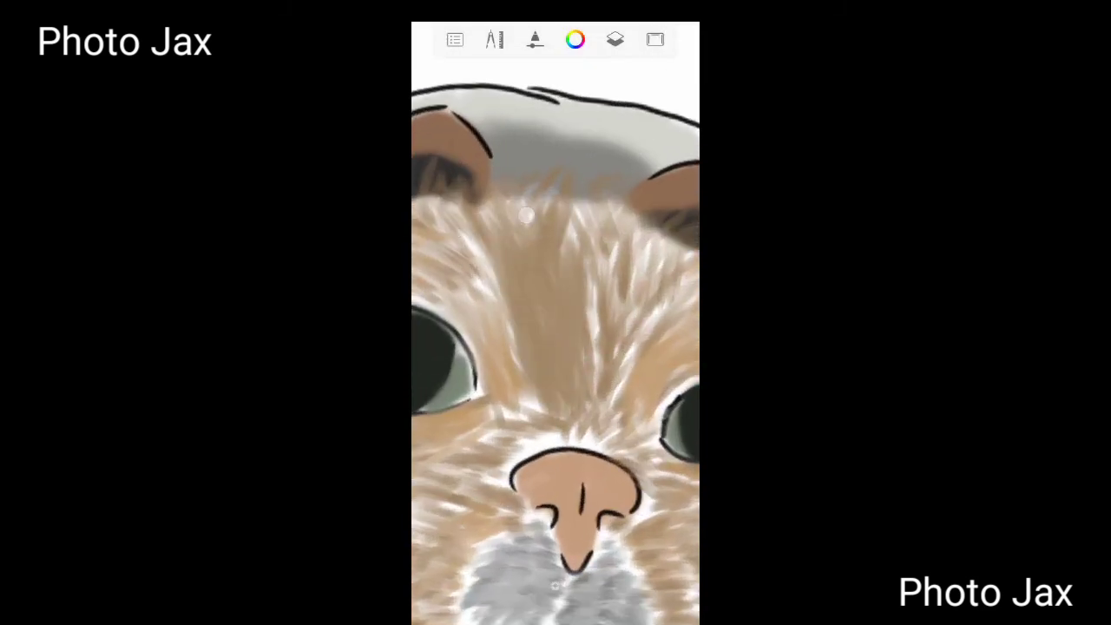
drag(581, 260, 531, 196)
mouse_move(600, 250)
mouse_down()
mouse_move(628, 365)
mouse_move(458, 542)
mouse_up()
scroll(556, 347, up, 3)
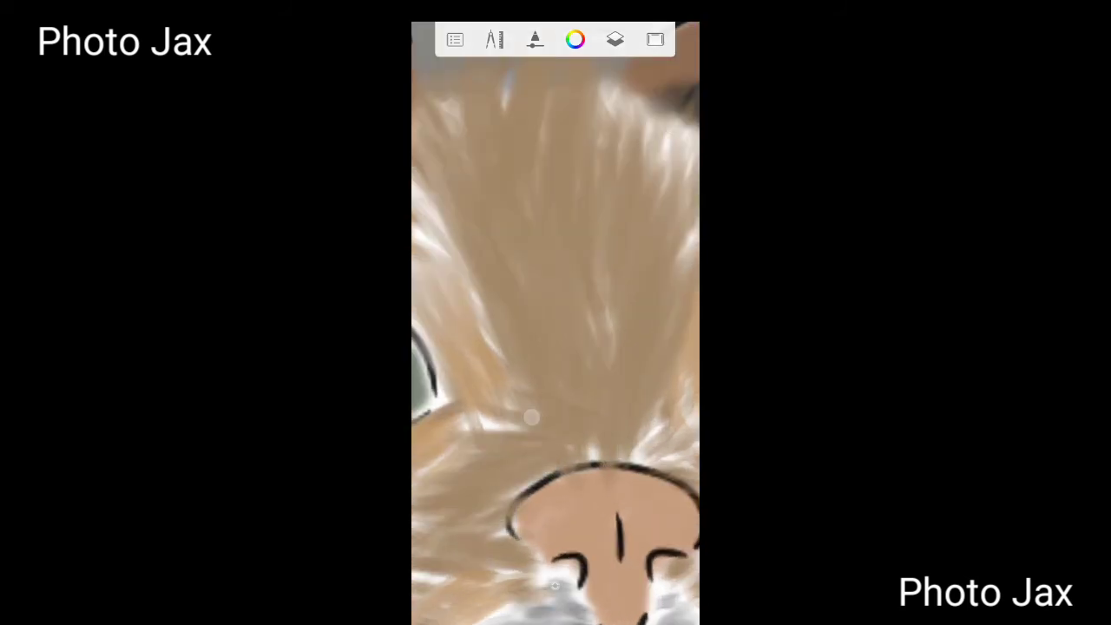
drag(531, 418, 491, 307)
scroll(556, 347, up, 3)
mouse_move(564, 448)
mouse_down()
mouse_move(530, 389)
mouse_move(522, 329)
mouse_move(491, 397)
mouse_up()
Cover the white fur streaks on the cheek with tan strokes.
scroll(556, 347, down, 1)
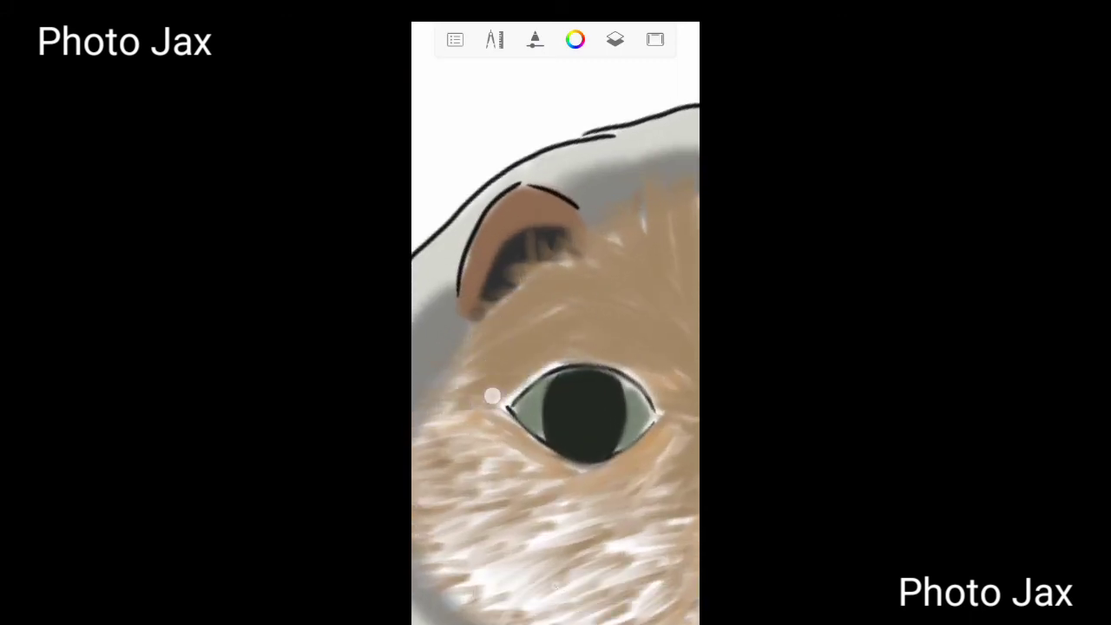
scroll(432, 442, down, 1)
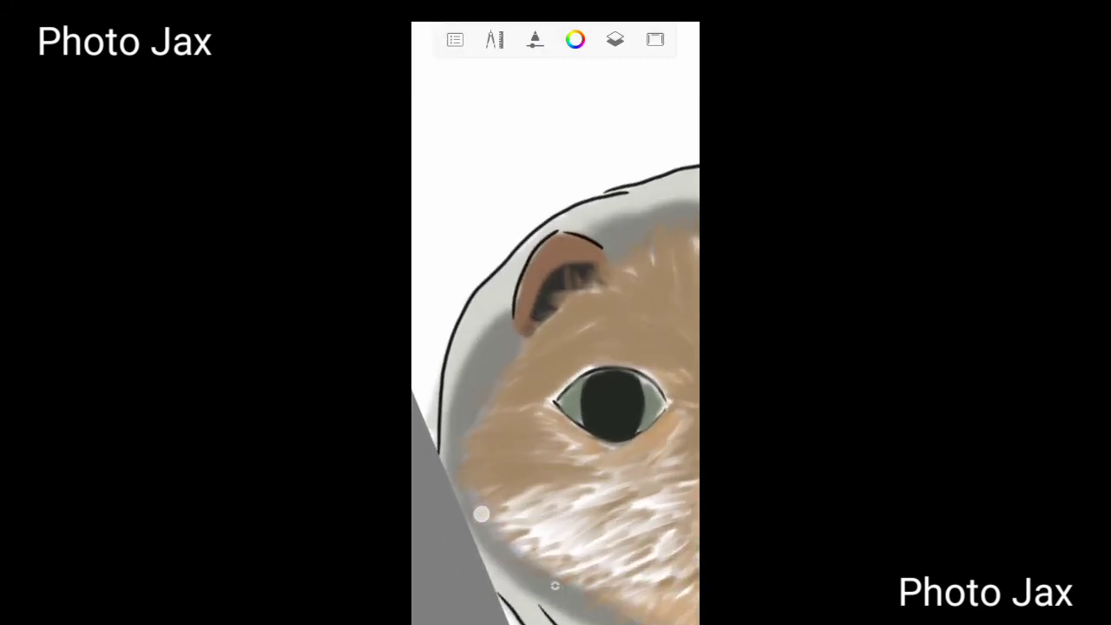
scroll(531, 434, up, 2)
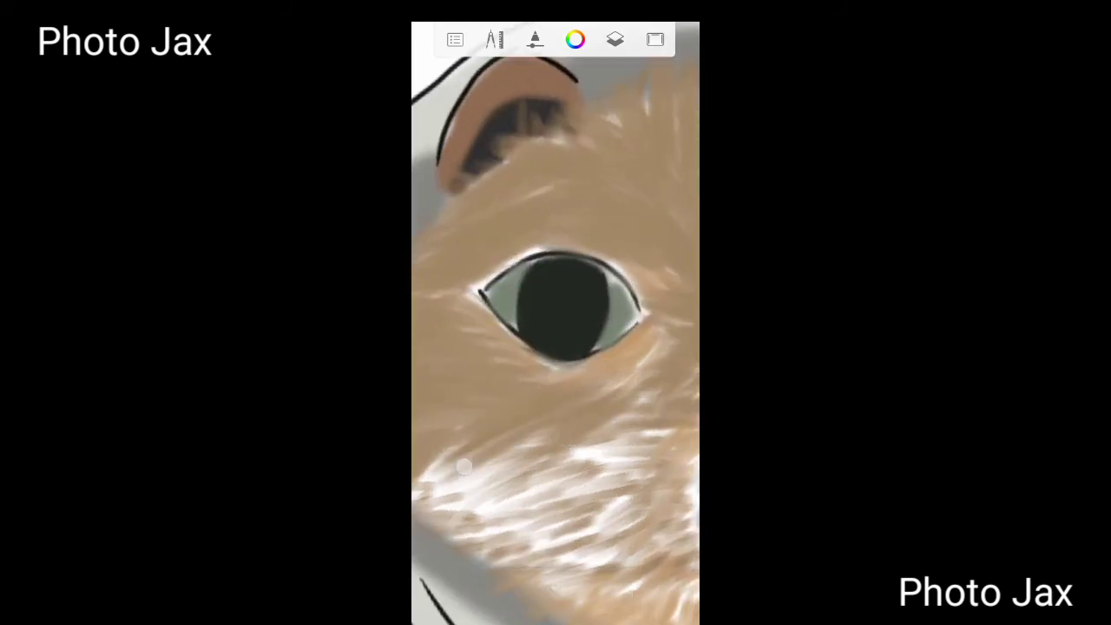
scroll(577, 427, up, 2)
drag(617, 304, 521, 391)
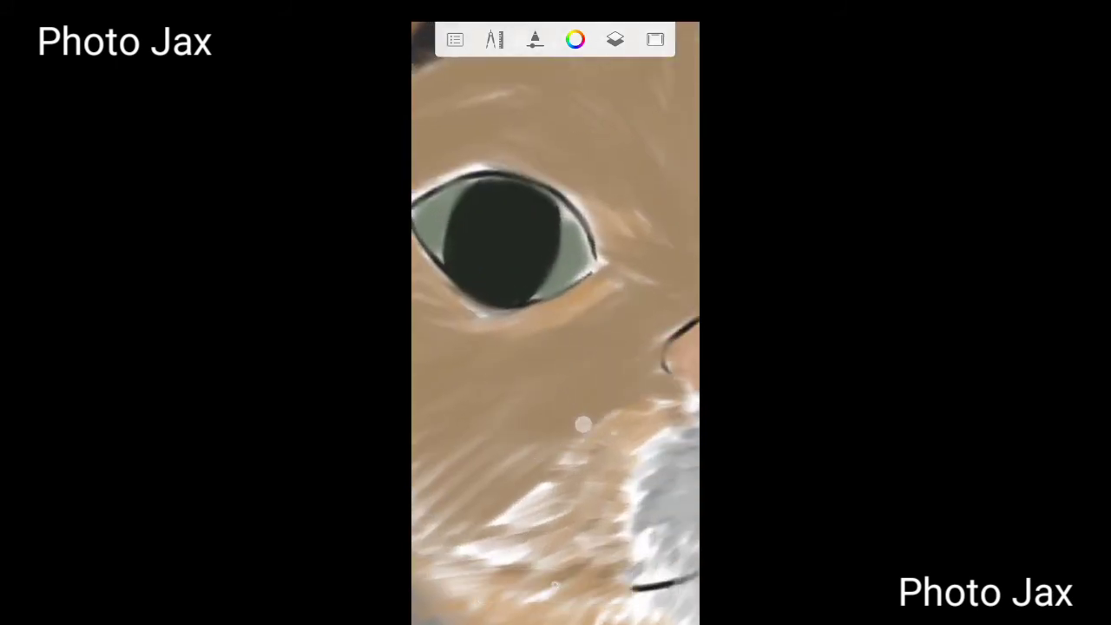
drag(583, 424, 539, 512)
drag(660, 451, 521, 570)
drag(677, 521, 452, 555)
Undo the two stray brown strokes on the lower left.
scroll(520, 501, down, 1)
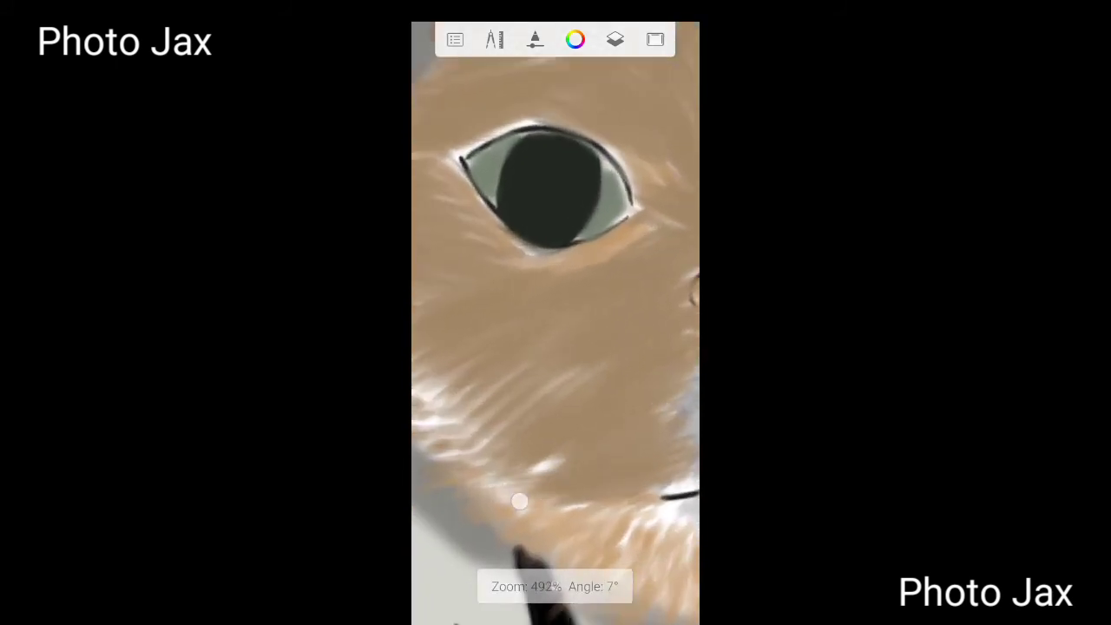
scroll(520, 501, down, 2)
scroll(492, 437, up, 2)
scroll(556, 465, down, 2)
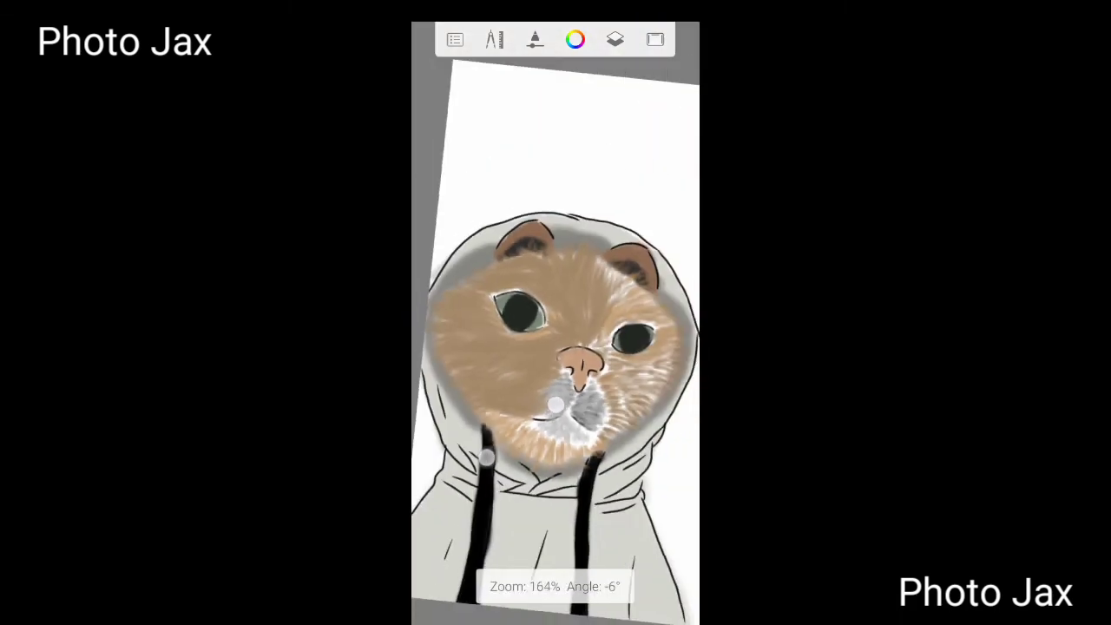
scroll(556, 347, up, 1)
scroll(556, 347, up, 2)
scroll(556, 348, up, 1)
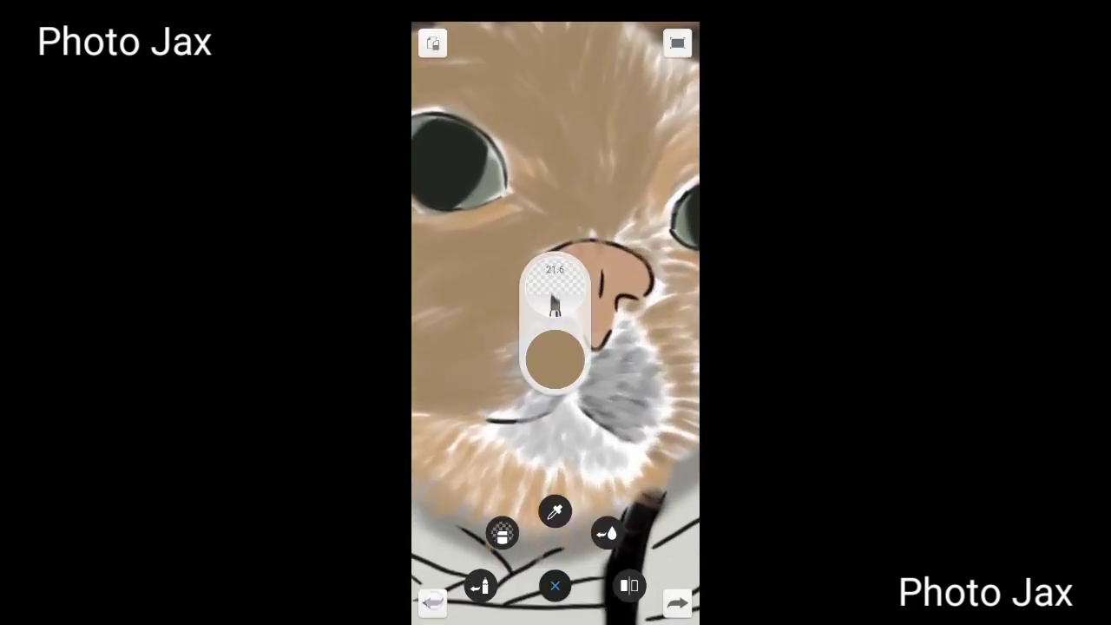
click(434, 602)
click(434, 602)
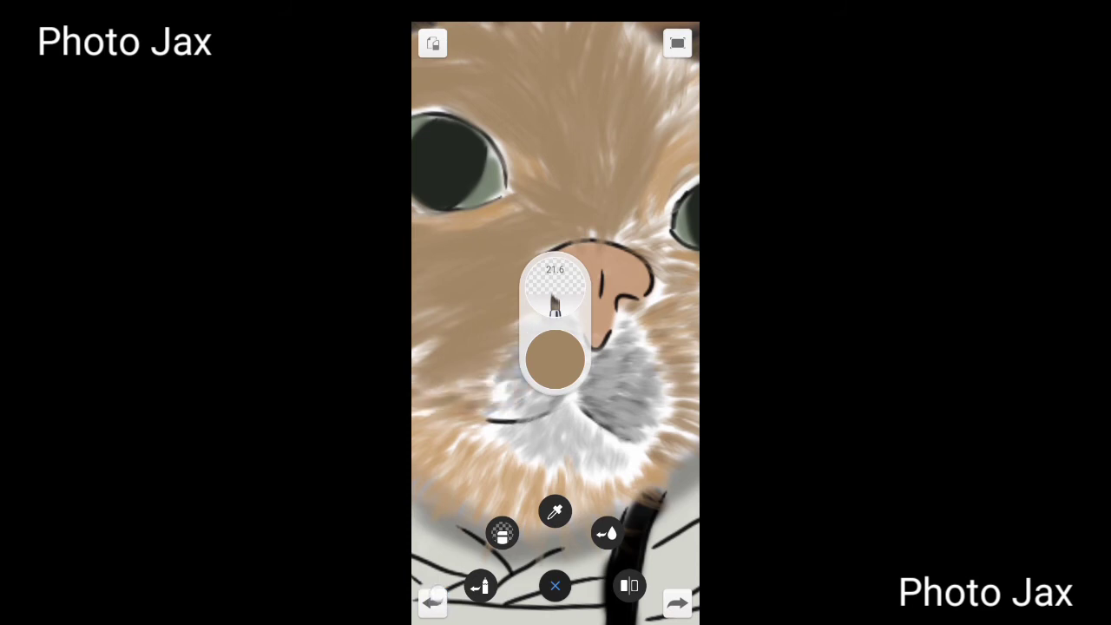
Smooth the fur between nose and right eye with brown strokes around the eye.
drag(555, 347, 521, 391)
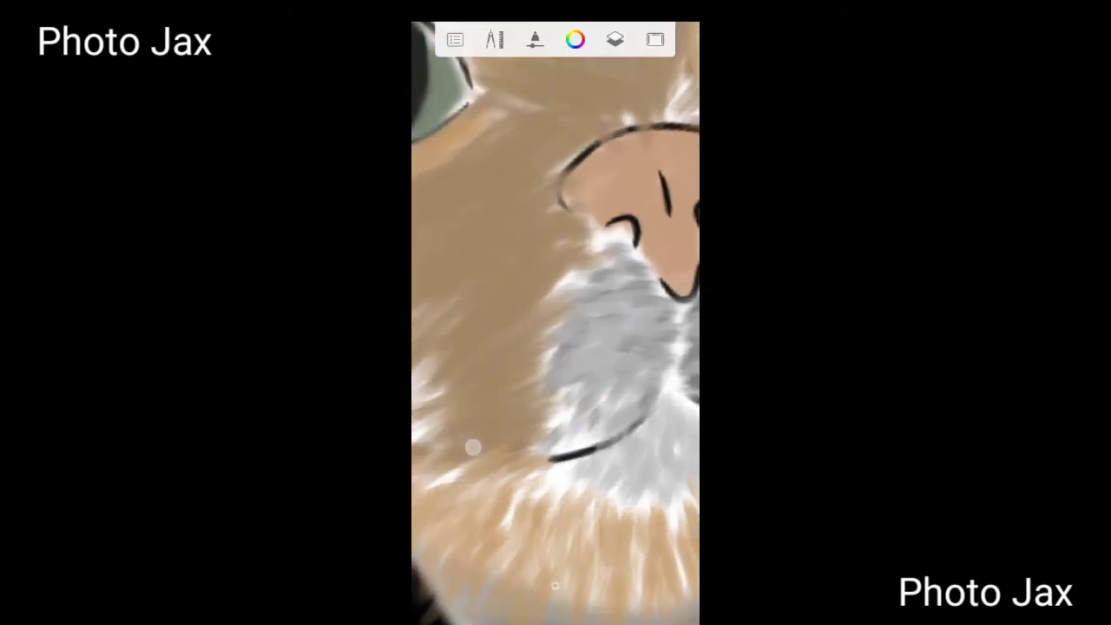
mouse_move(472, 447)
mouse_down()
mouse_move(580, 518)
mouse_move(463, 449)
mouse_move(573, 464)
mouse_move(436, 432)
mouse_up()
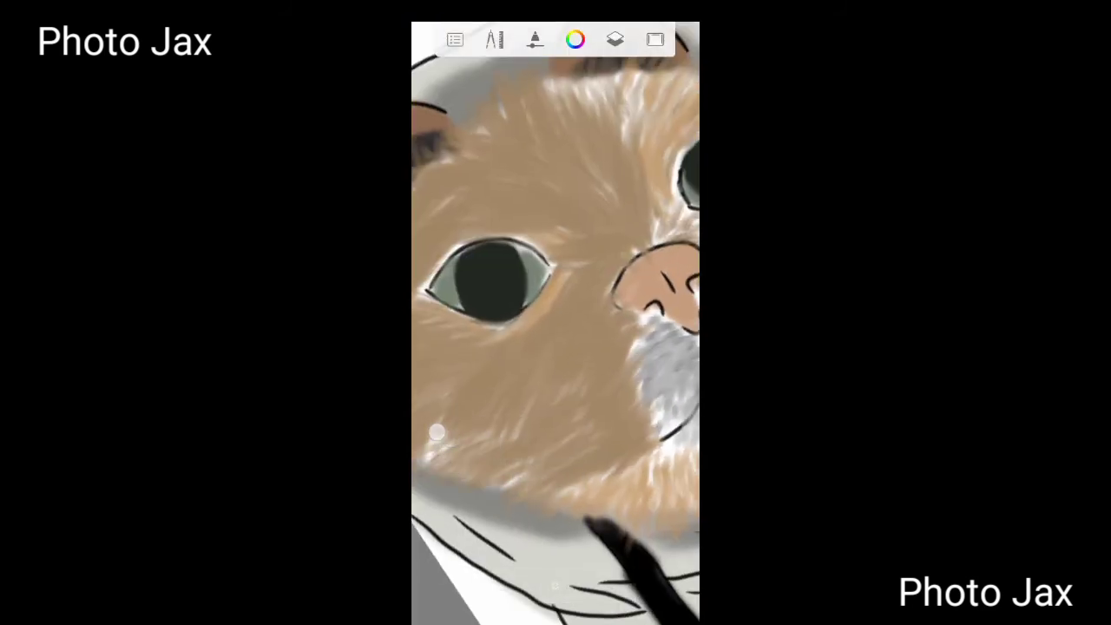
mouse_move(474, 471)
mouse_down()
mouse_move(575, 258)
mouse_move(585, 272)
mouse_up()
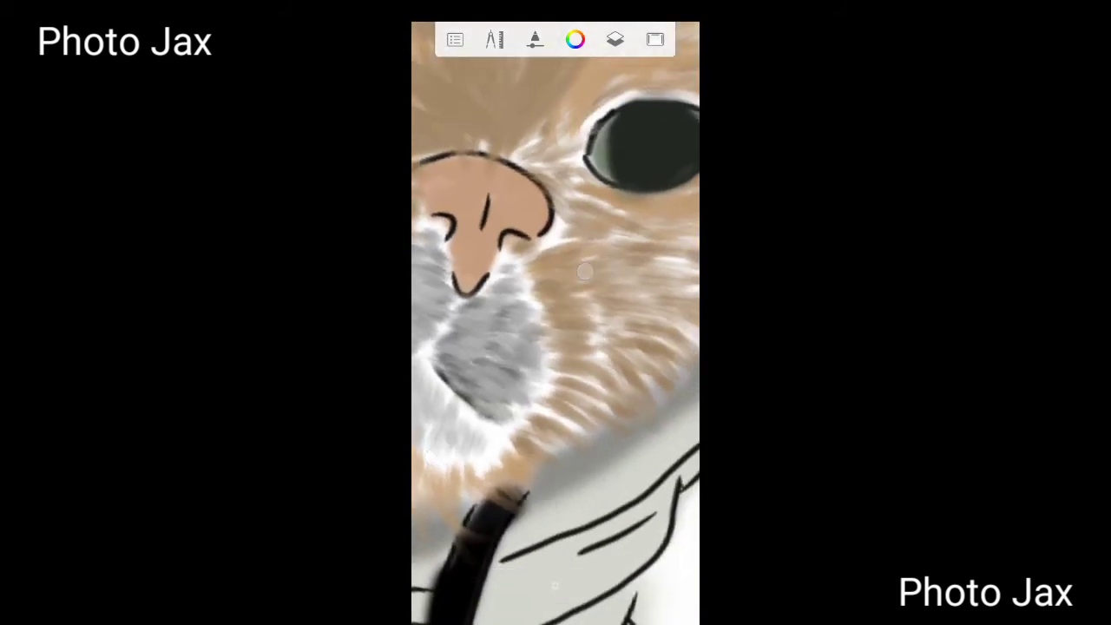
mouse_move(544, 116)
mouse_down()
mouse_move(543, 149)
mouse_move(625, 79)
mouse_move(679, 360)
mouse_up()
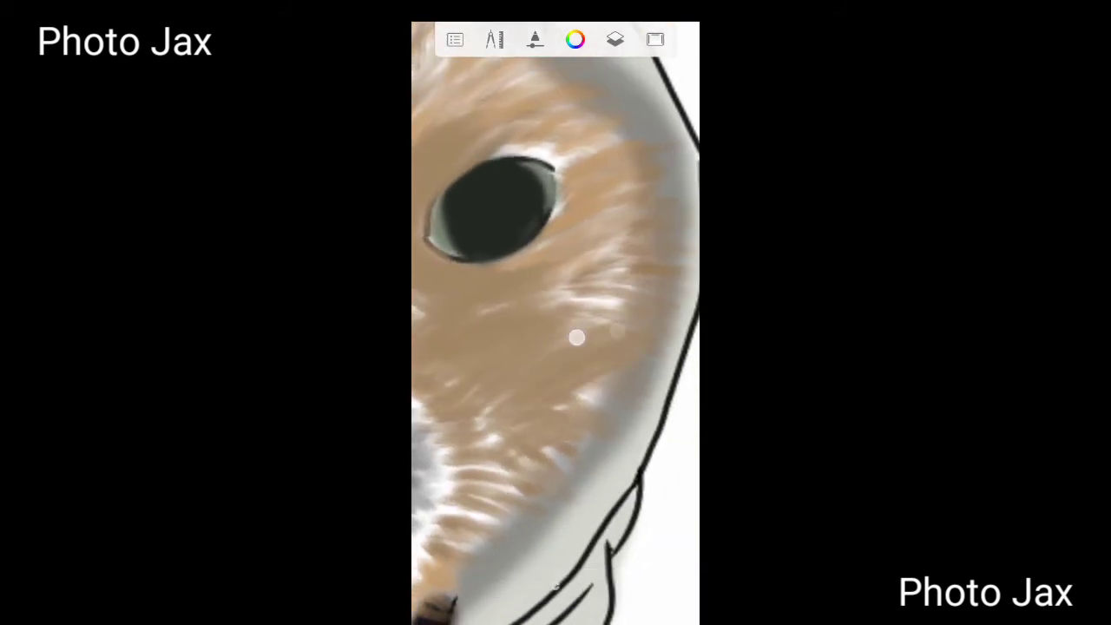
mouse_move(579, 330)
mouse_down()
mouse_move(630, 181)
mouse_move(543, 132)
mouse_move(582, 159)
mouse_move(579, 231)
mouse_move(507, 226)
mouse_move(474, 177)
mouse_move(553, 345)
mouse_move(568, 288)
mouse_up()
scroll(575, 412, down, 5)
Centre the nose and muzzle and pick up a fur colour from the canvas.
scroll(575, 412, up, 5)
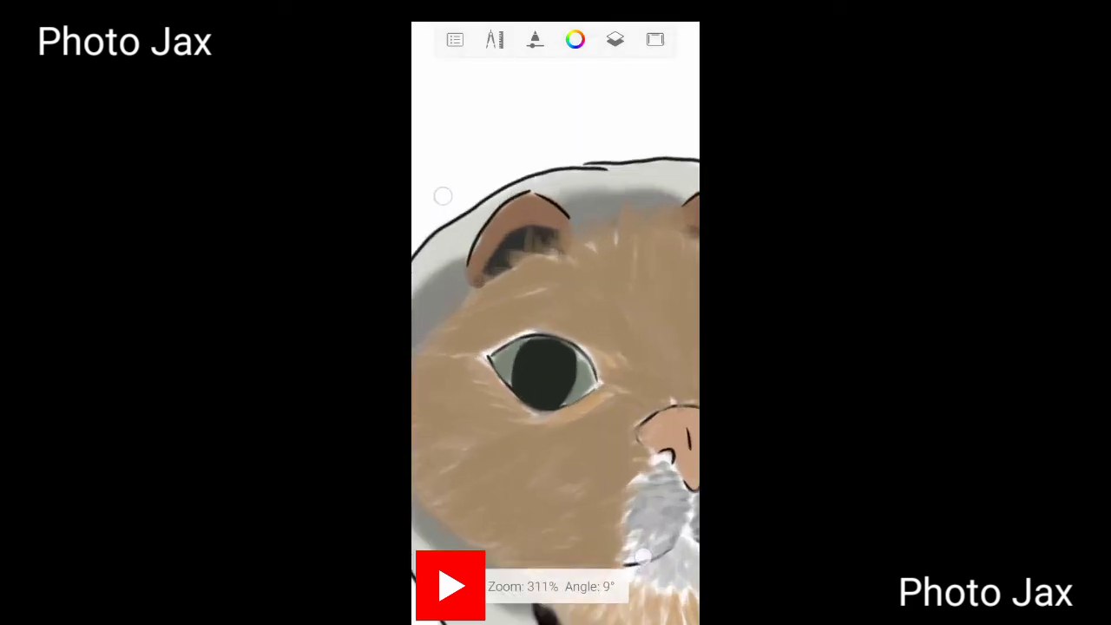
click(555, 586)
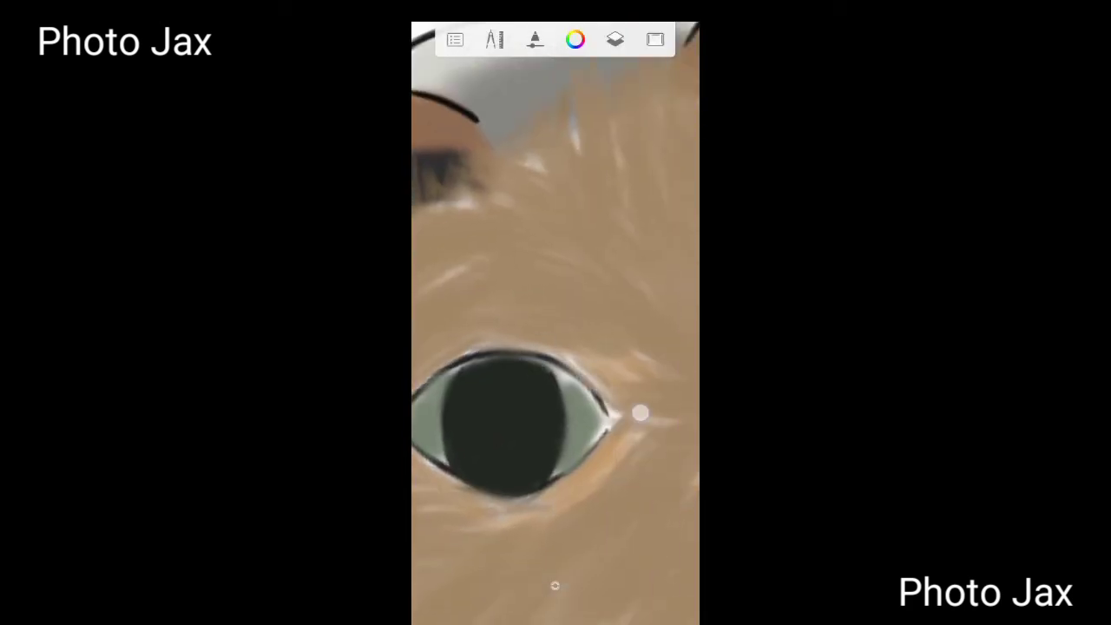
scroll(556, 391, down, 5)
scroll(556, 408, up, 5)
scroll(521, 348, up, 2)
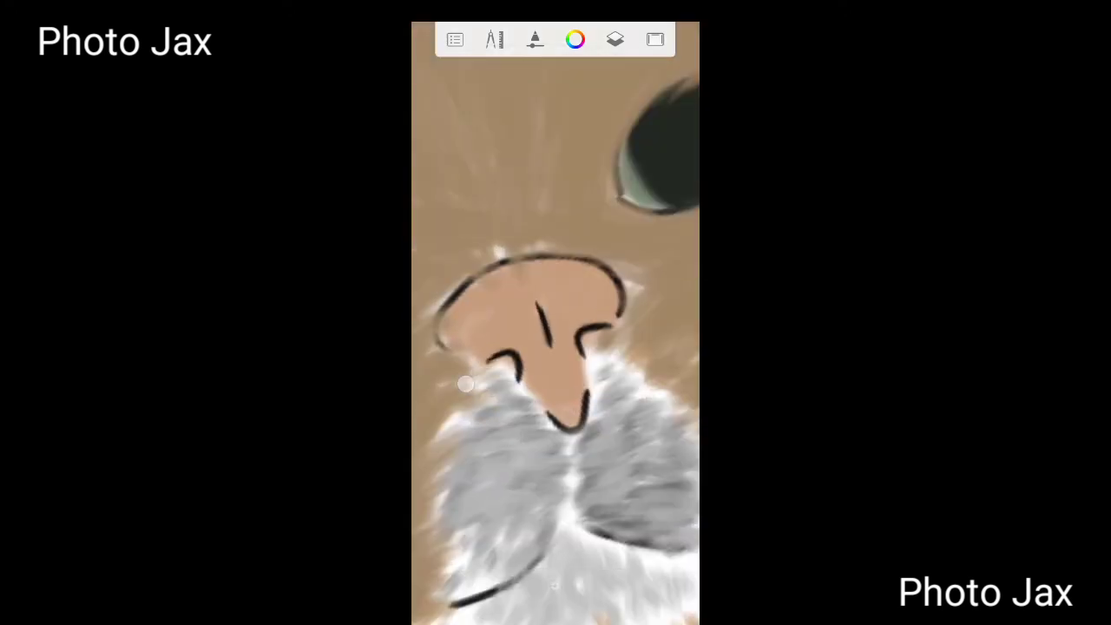
scroll(556, 347, down, 5)
scroll(556, 260, up, 5)
click(555, 586)
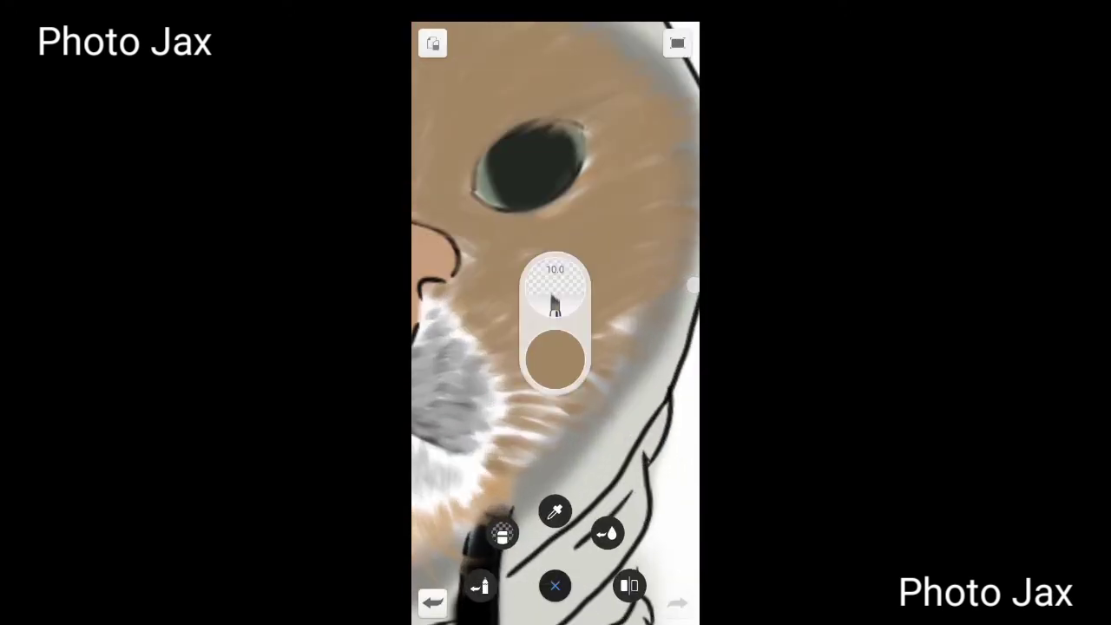
click(534, 383)
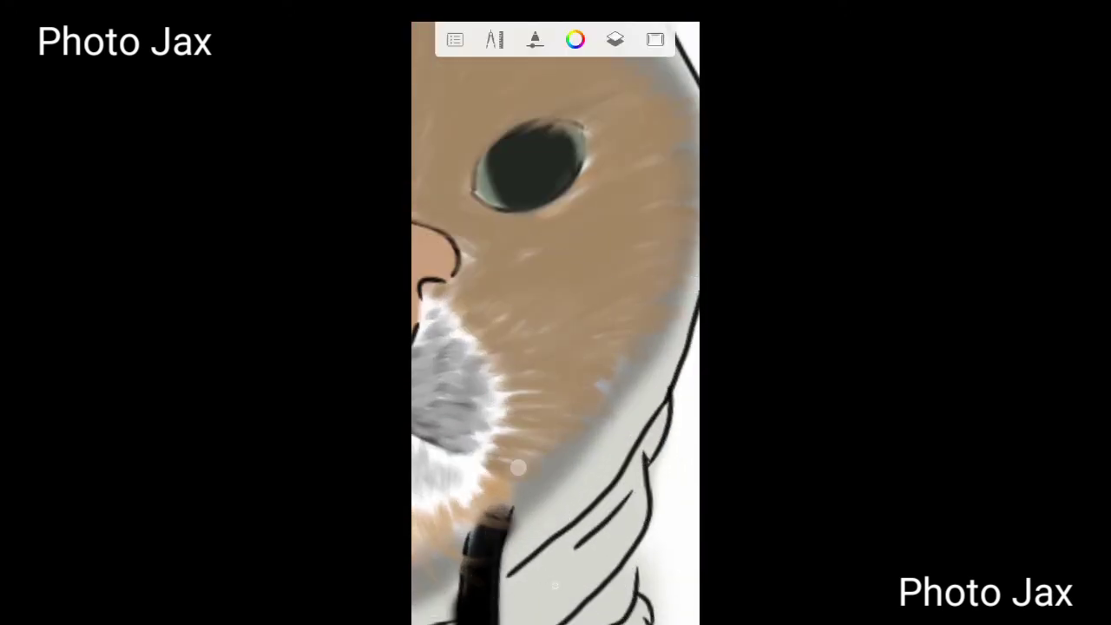
drag(540, 323, 640, 302)
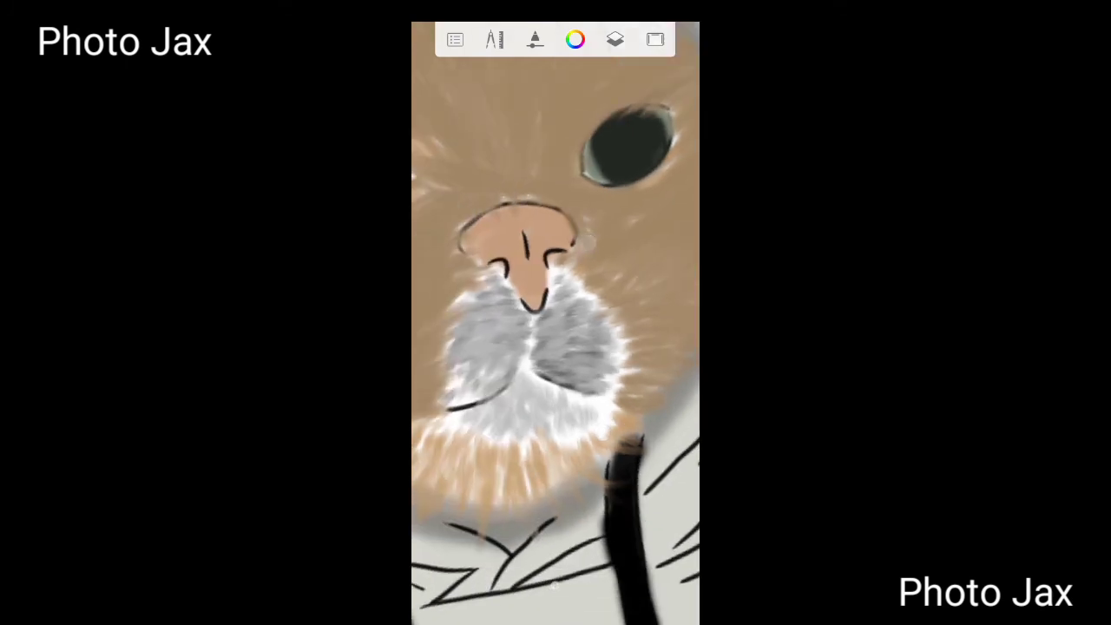
drag(562, 576, 517, 507)
Zoom and rotate the canvas to frame the cat's eyes and forehead upright.
mouse_move(441, 501)
mouse_down()
mouse_move(521, 451)
mouse_move(507, 405)
mouse_move(633, 354)
mouse_up()
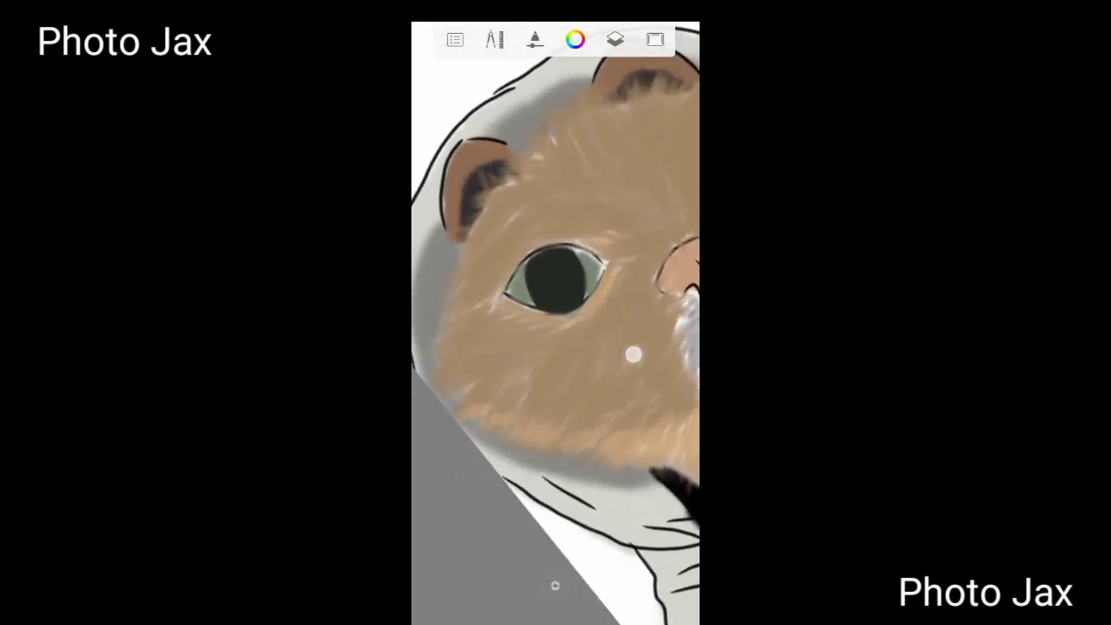
drag(545, 455, 556, 302)
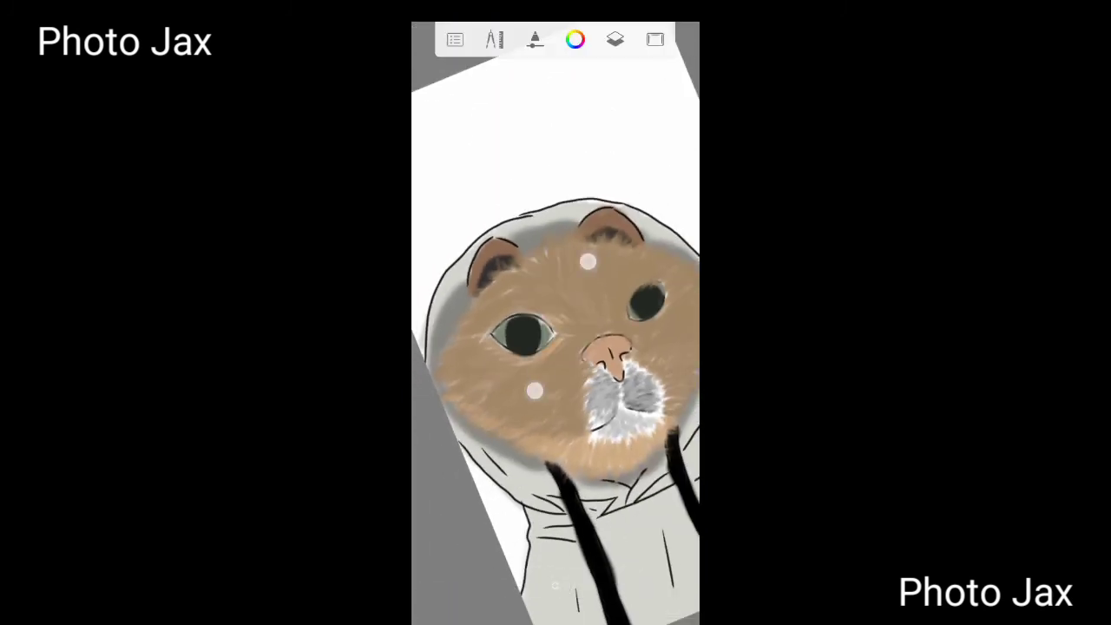
drag(533, 389, 563, 436)
drag(506, 455, 467, 459)
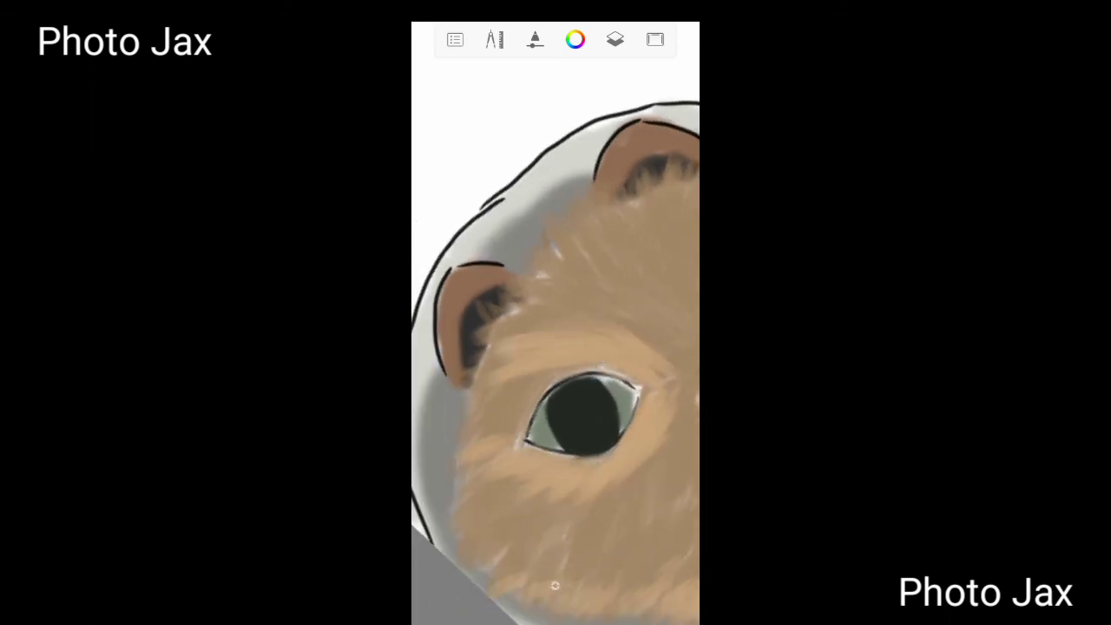
mouse_move(594, 469)
mouse_down()
mouse_move(633, 466)
mouse_move(555, 486)
mouse_move(551, 519)
mouse_up()
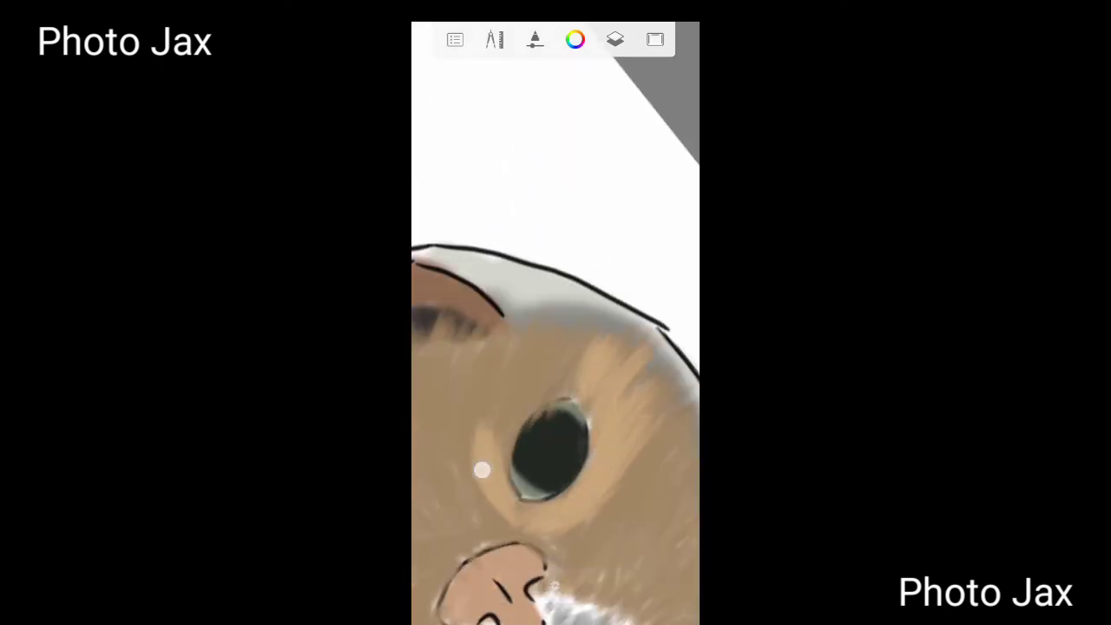
drag(519, 367, 495, 316)
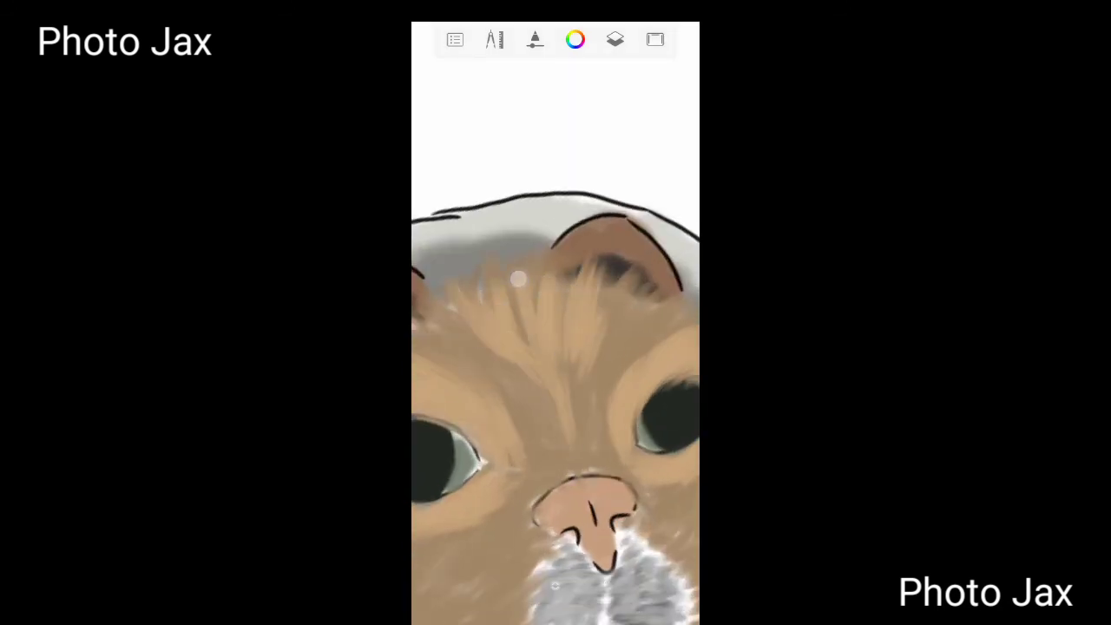
mouse_move(551, 402)
mouse_down()
mouse_move(539, 365)
mouse_move(441, 316)
mouse_move(487, 330)
mouse_up()
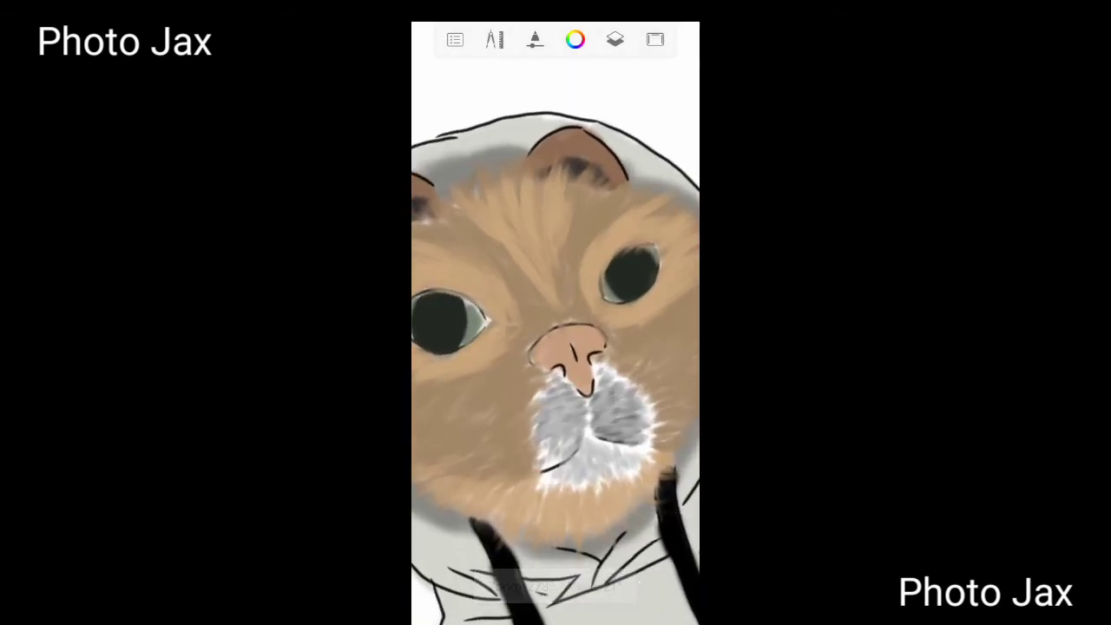
drag(519, 473, 545, 403)
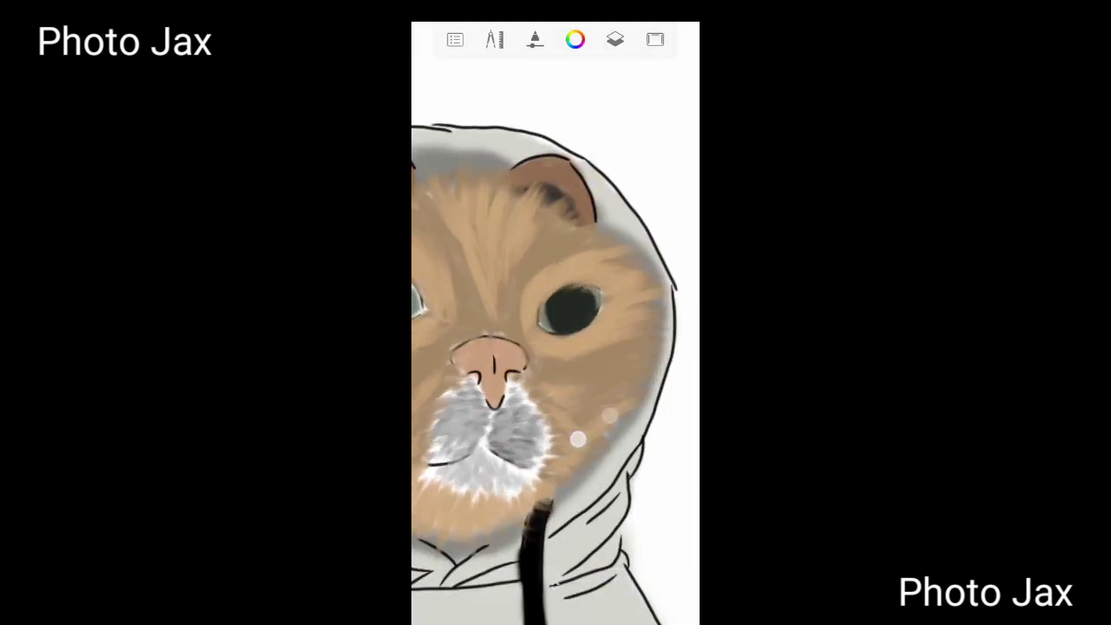
mouse_move(576, 410)
mouse_down()
mouse_move(544, 360)
mouse_move(471, 407)
mouse_move(555, 586)
mouse_move(461, 348)
mouse_up()
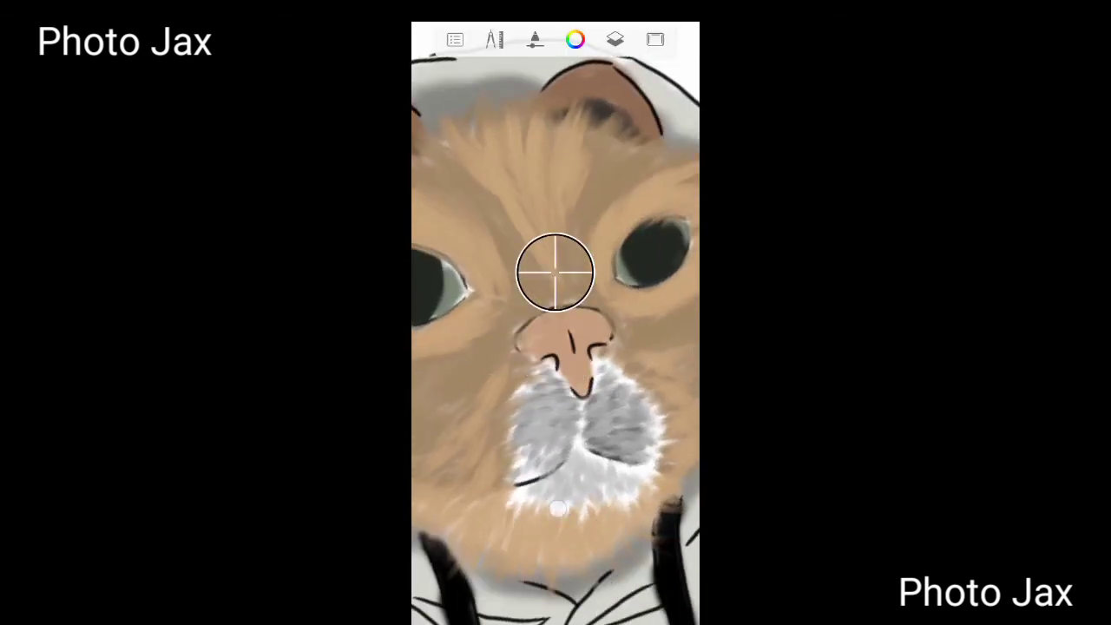
Eyedrop a face colour near the nose and adjust it in the Color Editor.
drag(556, 307, 558, 460)
click(481, 585)
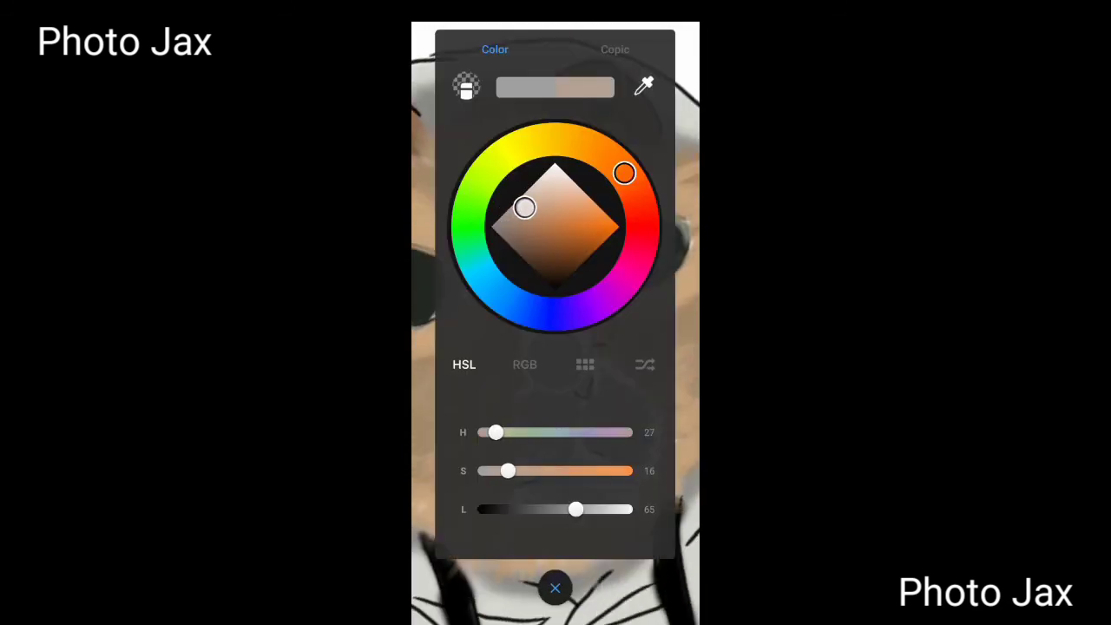
click(554, 588)
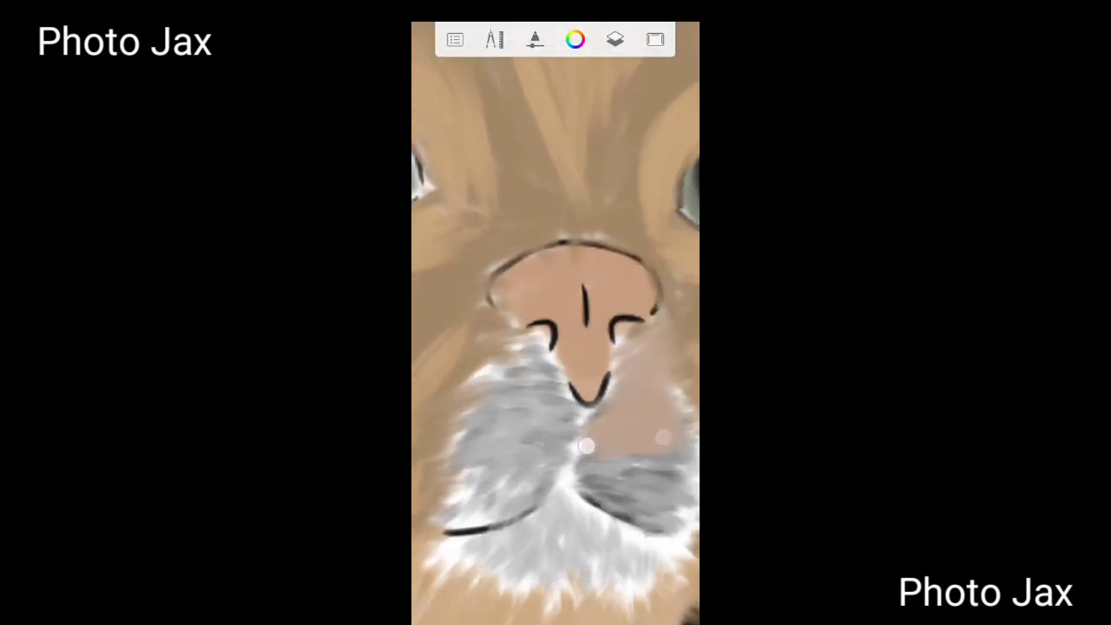
Frame the nose and muzzle, then smudge the white chin fur darker.
drag(650, 502, 579, 461)
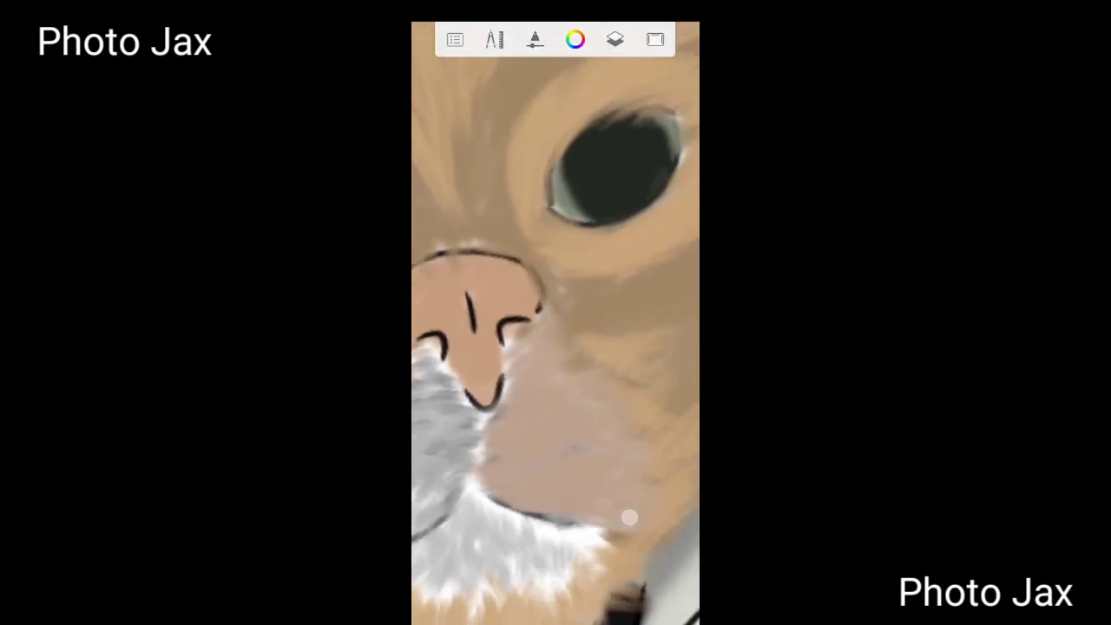
drag(630, 519, 592, 429)
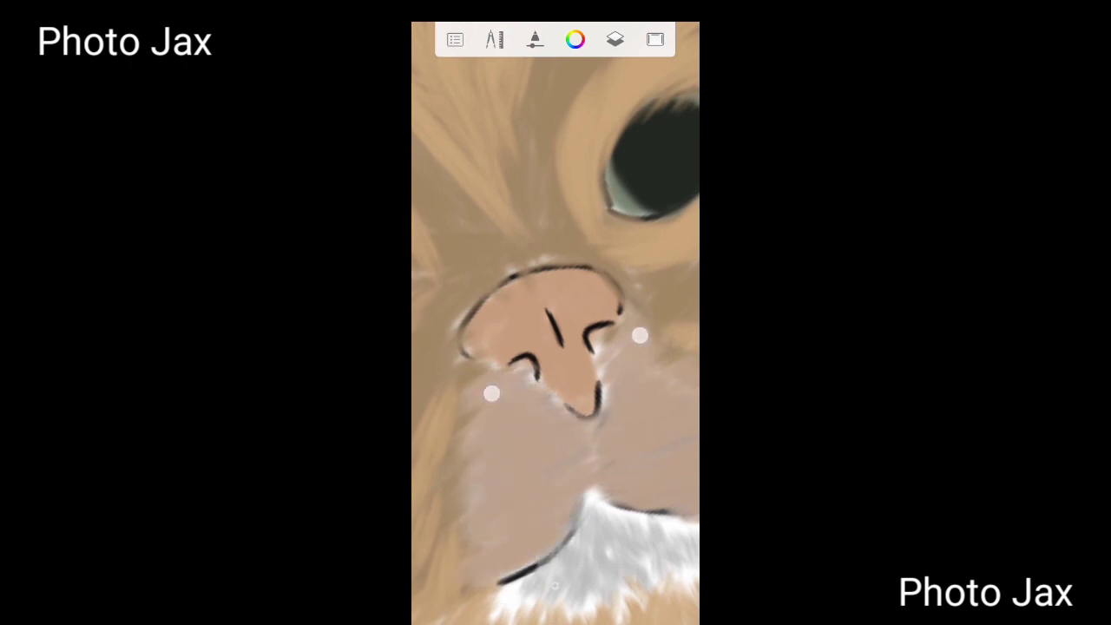
drag(491, 395, 505, 446)
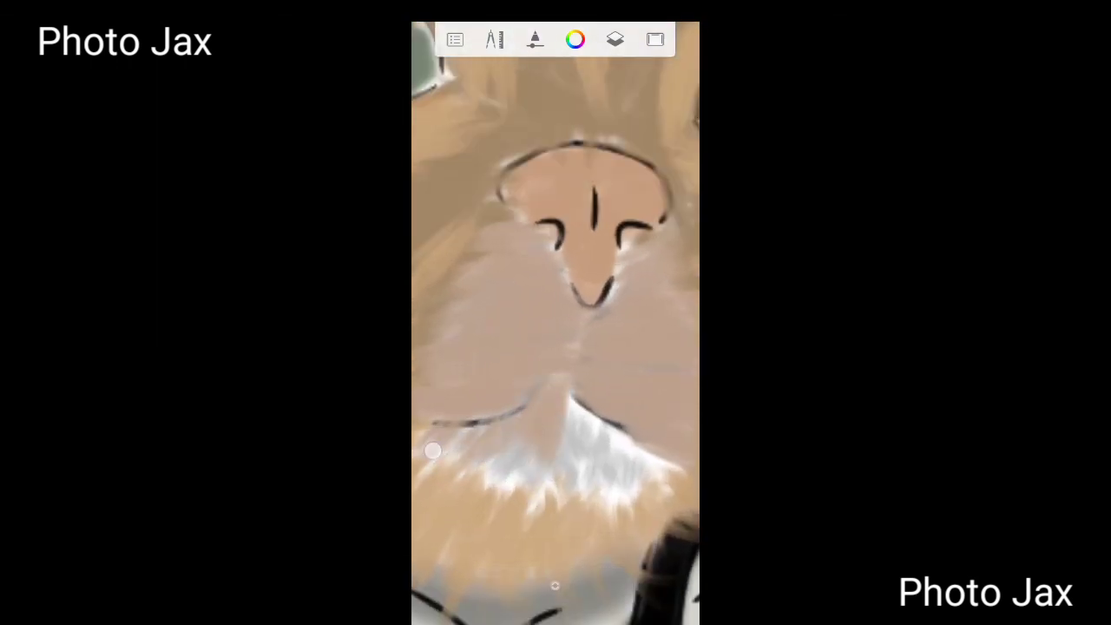
drag(582, 409, 645, 496)
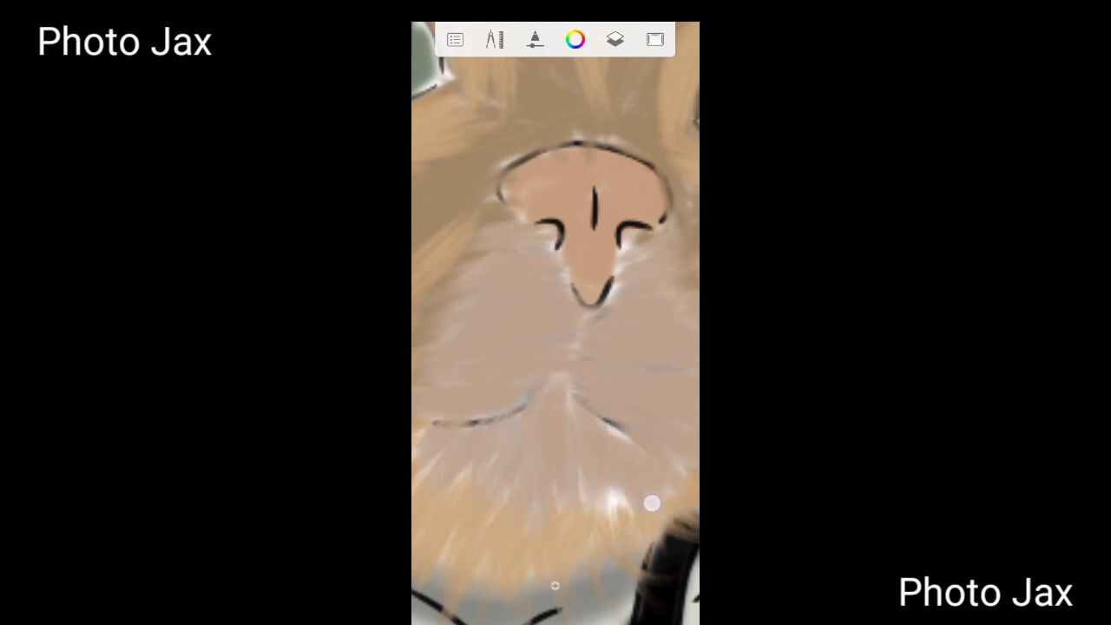
click(656, 39)
Choose a black pen brush and draw outline strokes on the nose.
click(551, 300)
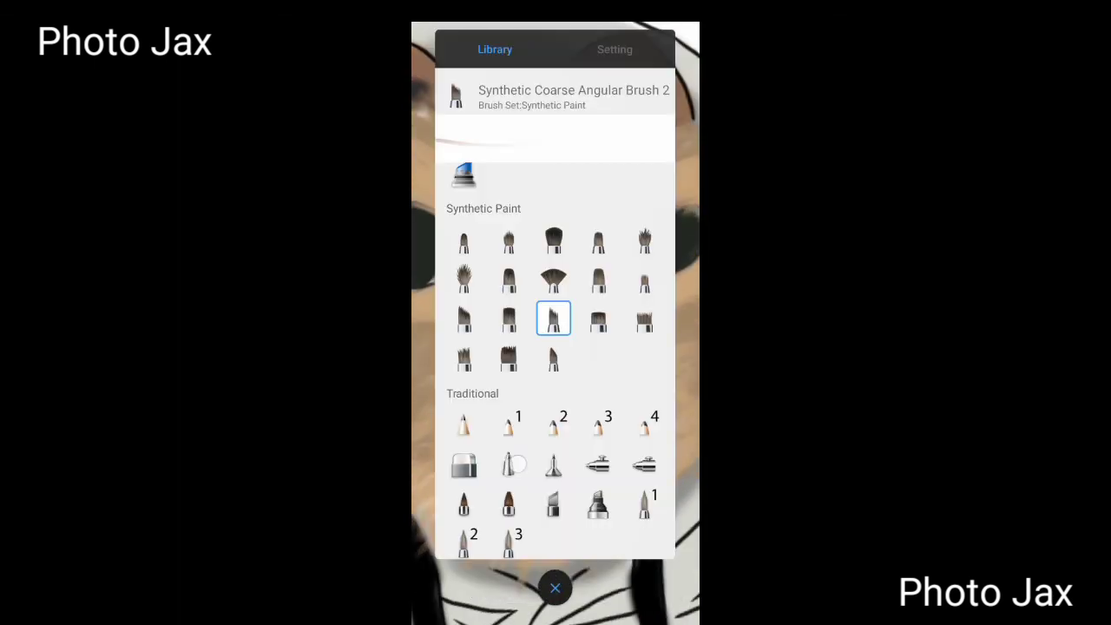
click(555, 356)
click(559, 296)
drag(519, 323, 616, 326)
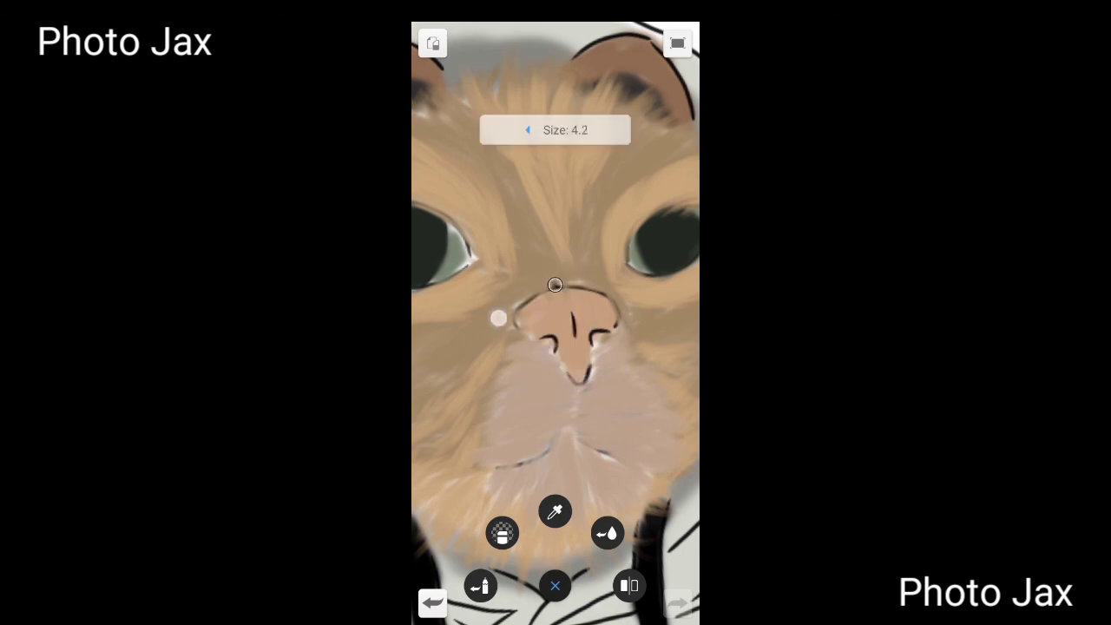
Zoom in close on the nose and mouth and shrink the brush for fine lines.
scroll(591, 430, up, 3)
scroll(643, 439, down, 3)
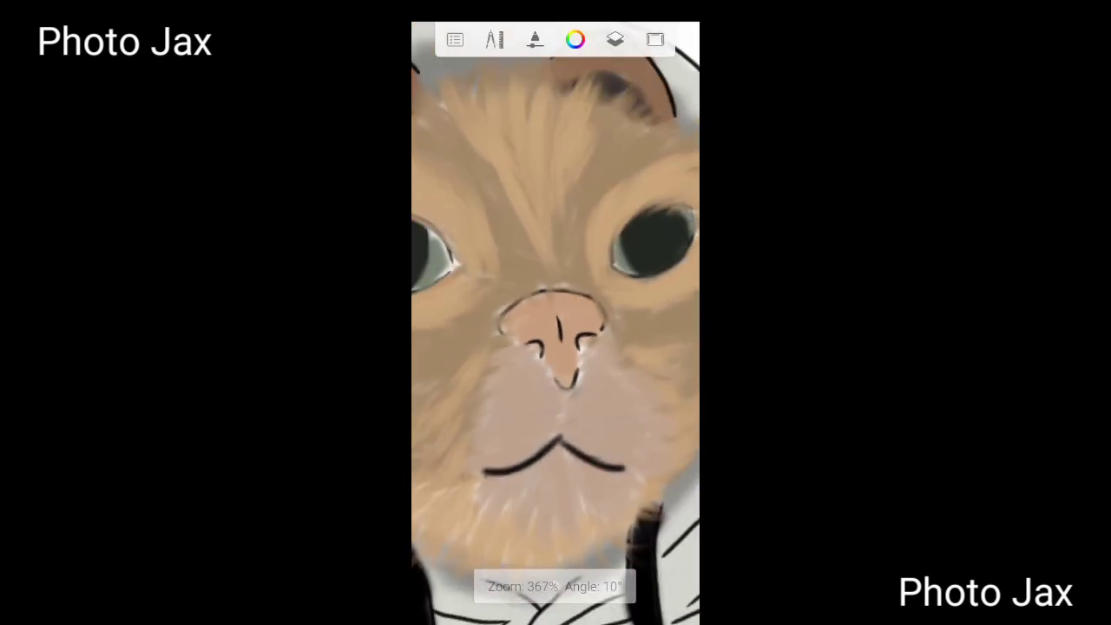
scroll(556, 347, up, 3)
scroll(547, 344, down, 3)
scroll(556, 347, down, 3)
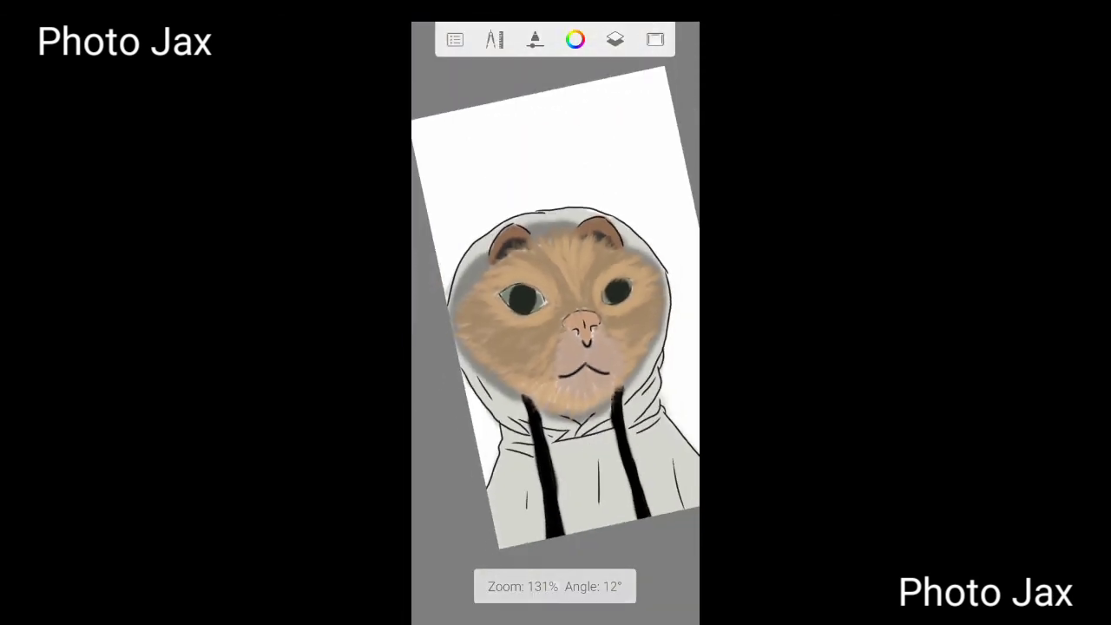
scroll(556, 348, up, 3)
drag(556, 586, 556, 556)
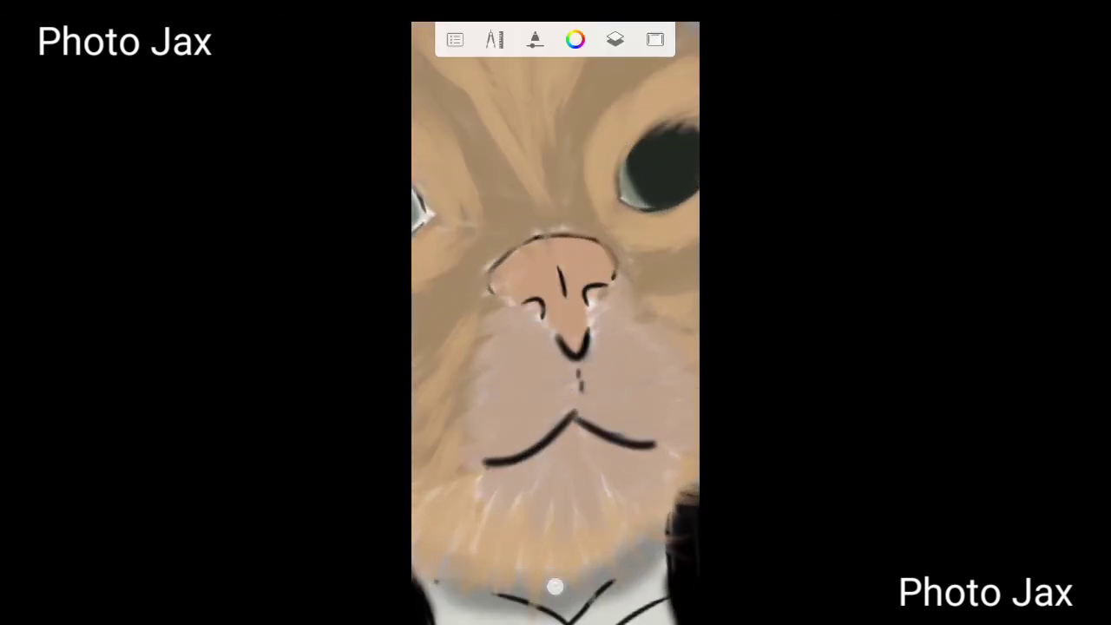
click(556, 586)
click(571, 361)
Zoom out and straighten the view to show the whole cat drawing.
scroll(572, 361, down, 3)
scroll(556, 348, down, 2)
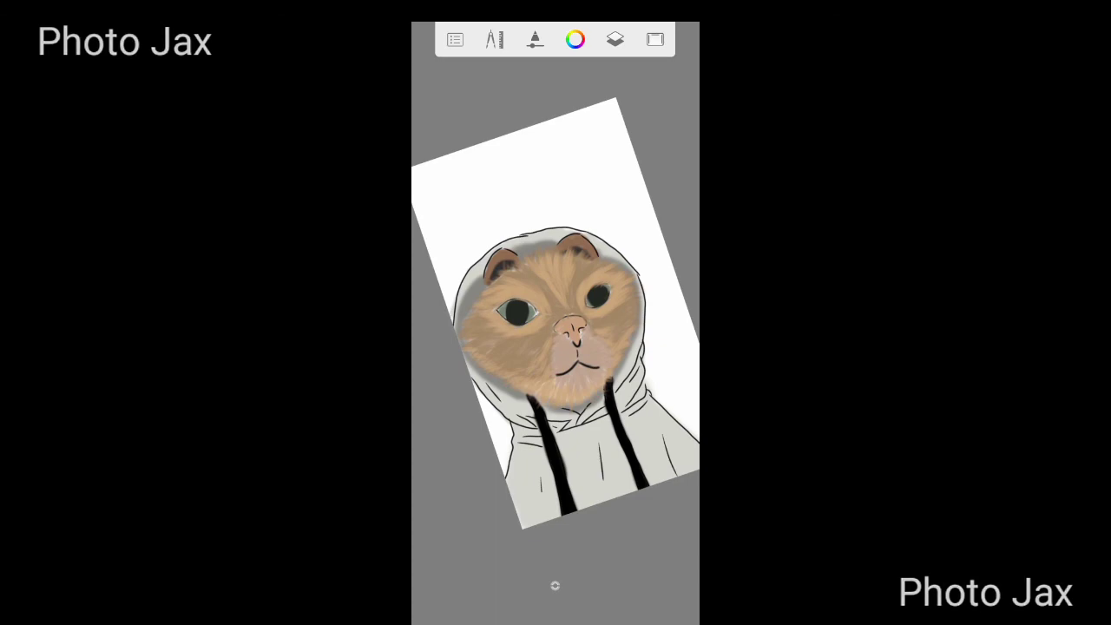
drag(556, 347, 496, 154)
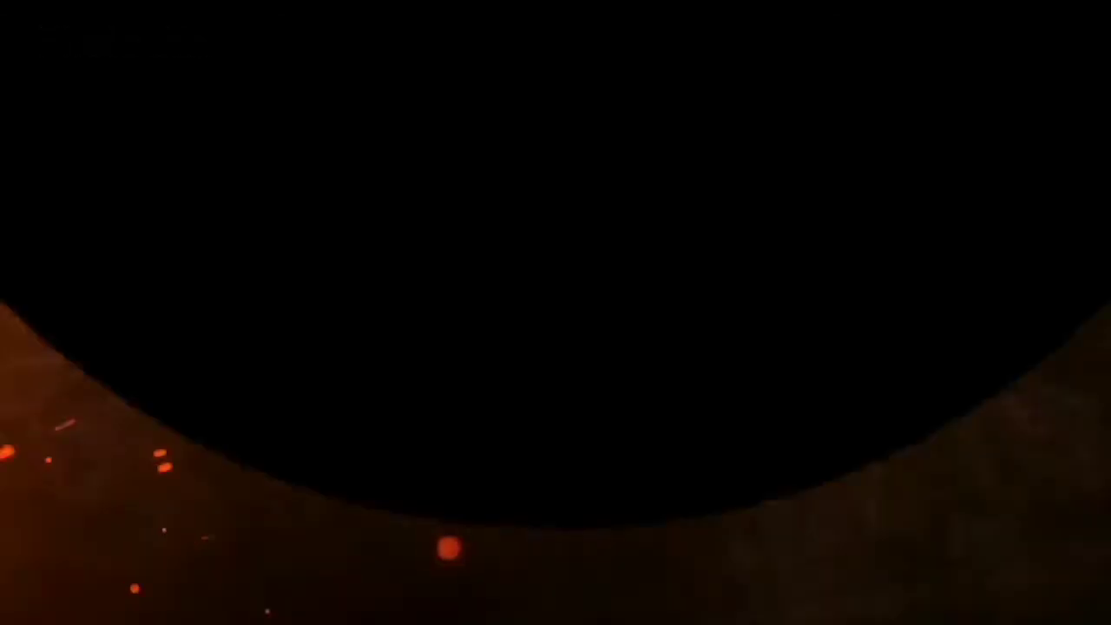